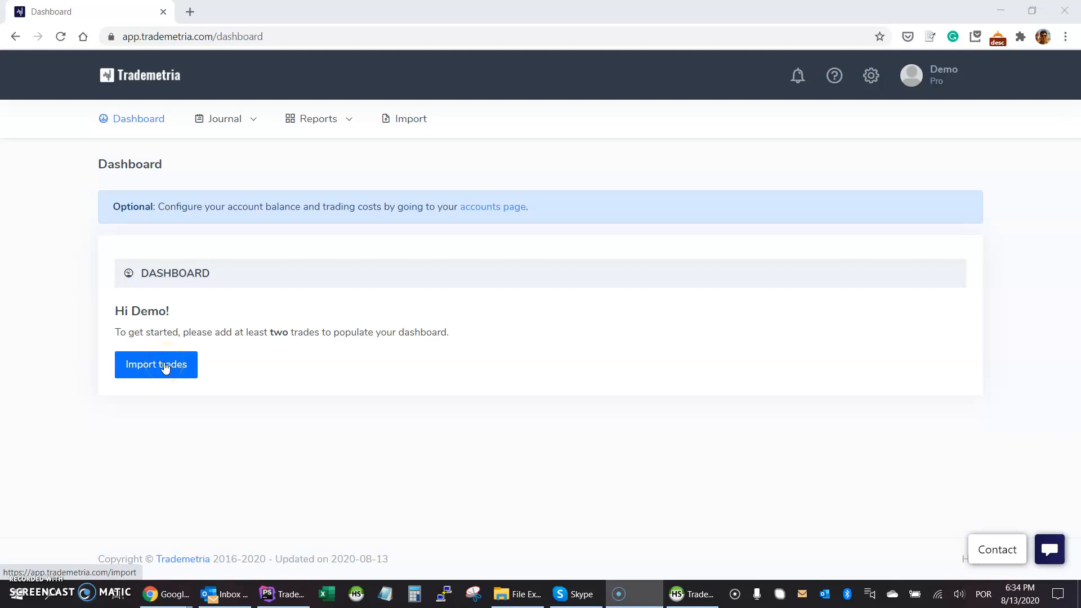
Follow the 'accounts page' link in the dashboard's Optional notice.
click(490, 207)
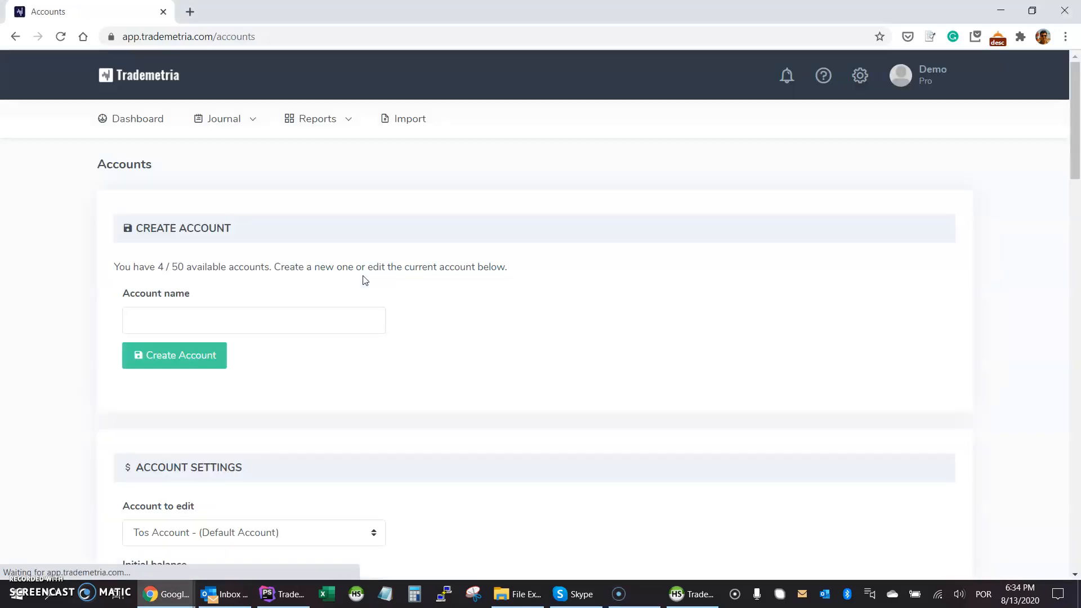
click(858, 78)
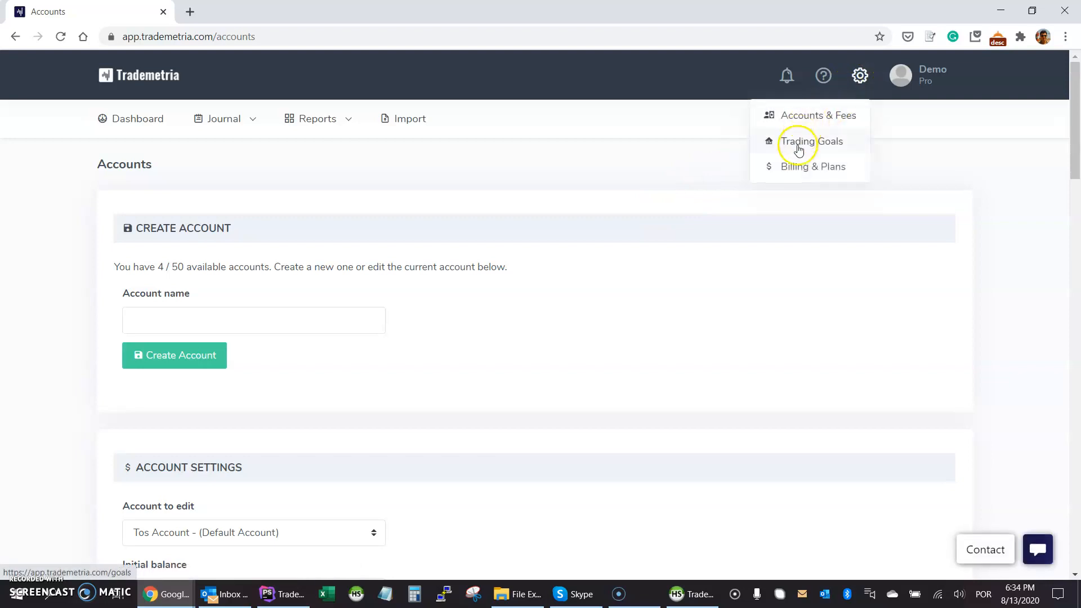
click(336, 160)
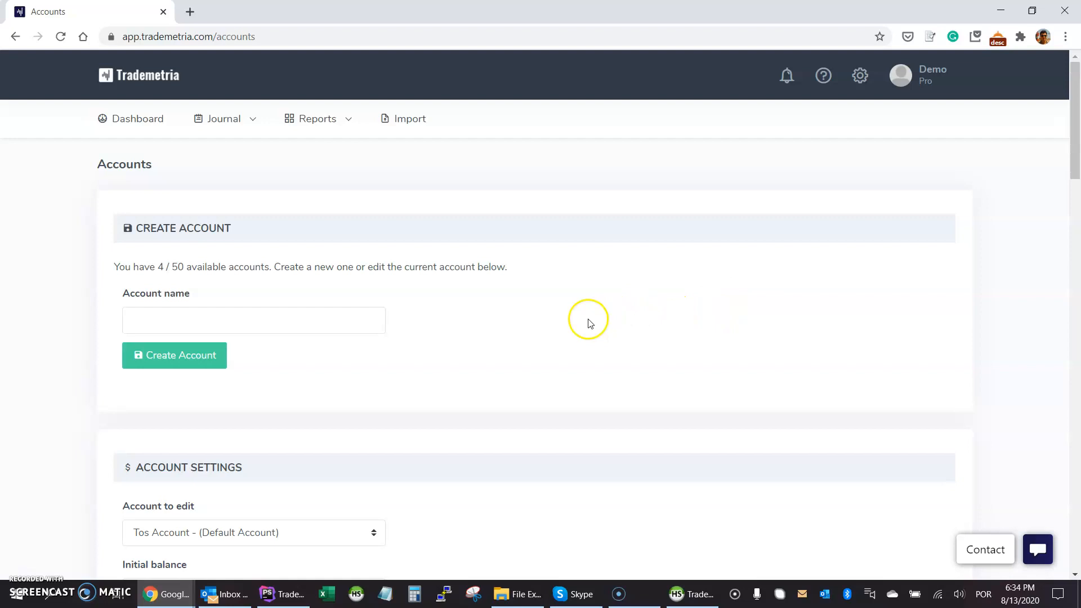
double_click(178, 267)
click(226, 267)
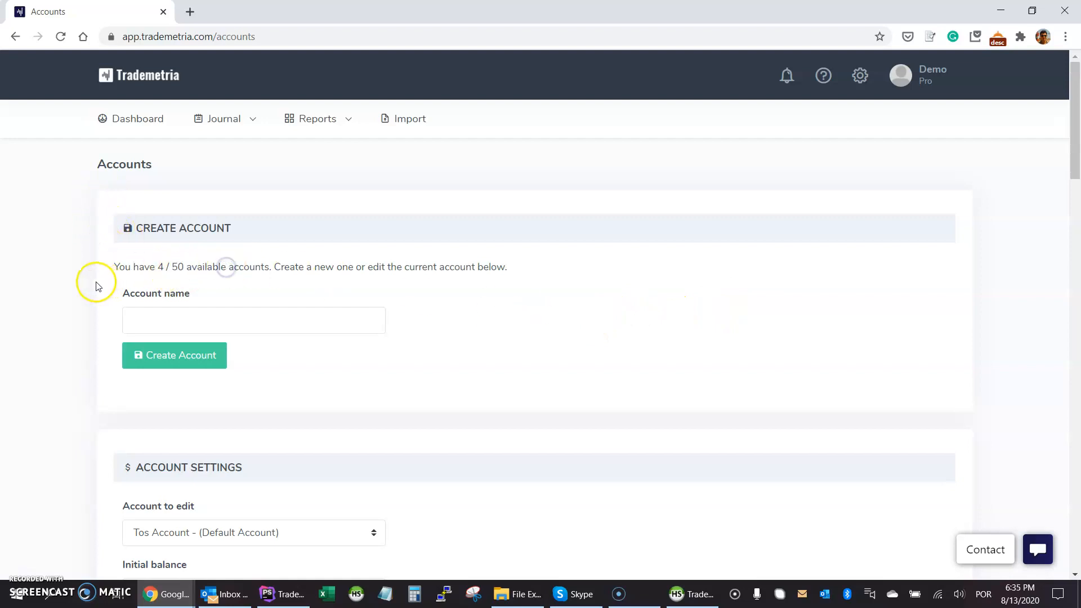
scroll(87, 230, down, 2)
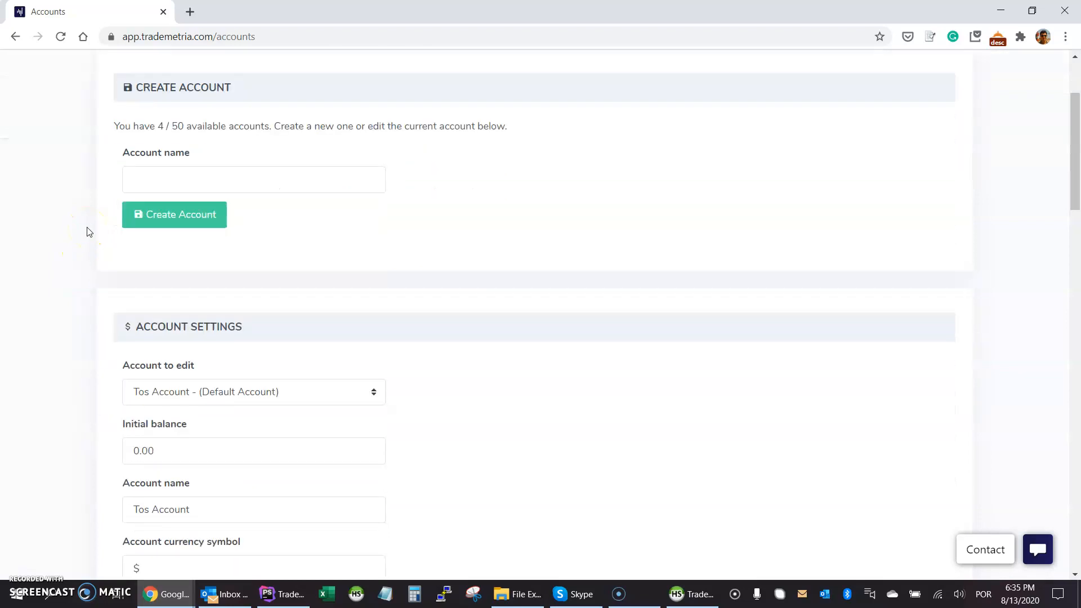
scroll(87, 231, down, 4)
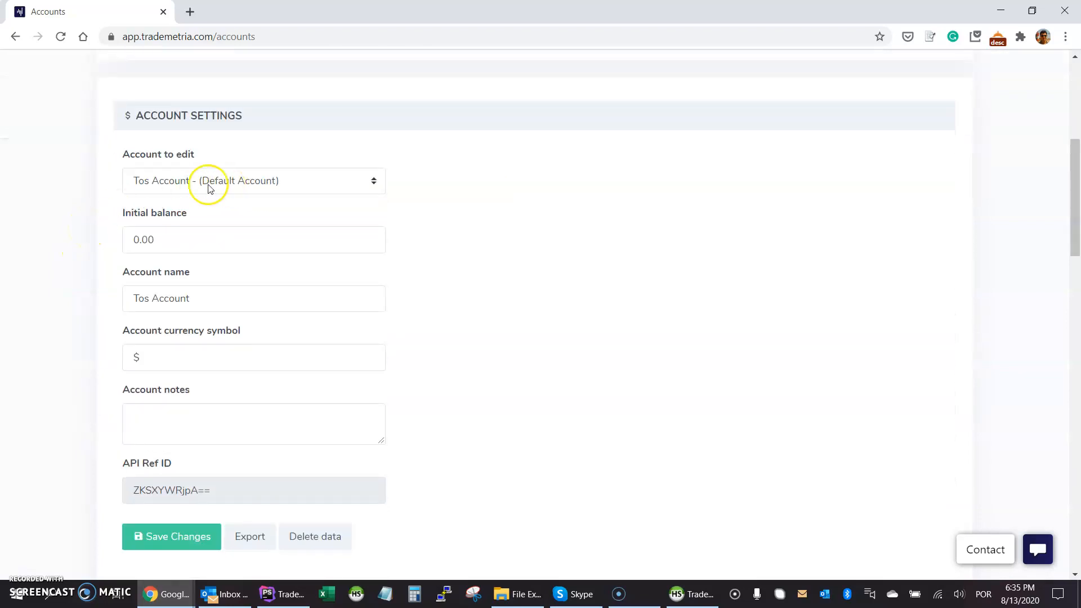
click(153, 187)
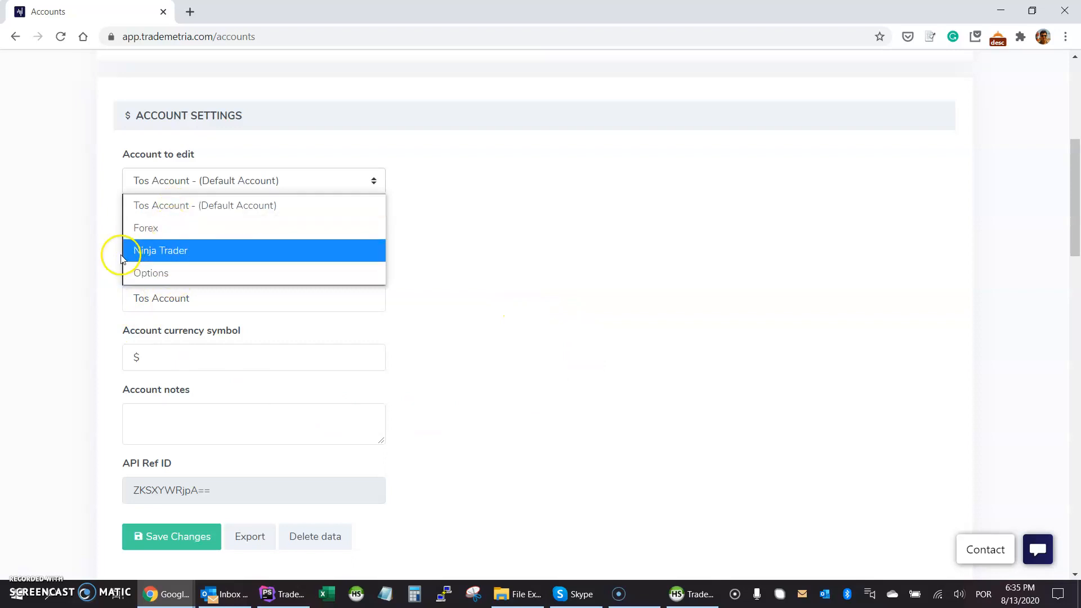
click(84, 251)
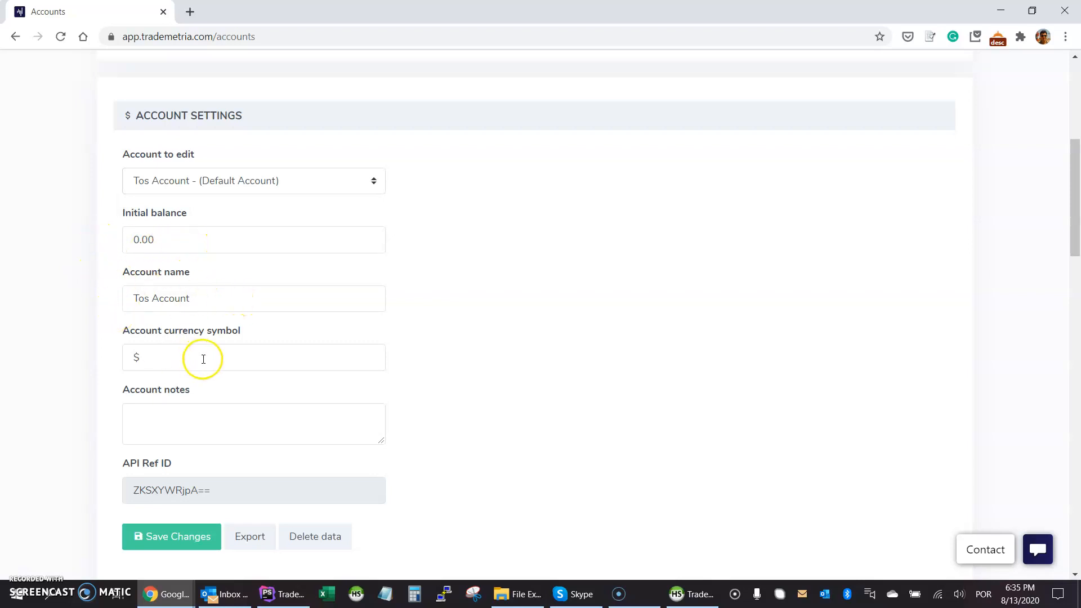
scroll(102, 351, down, 3)
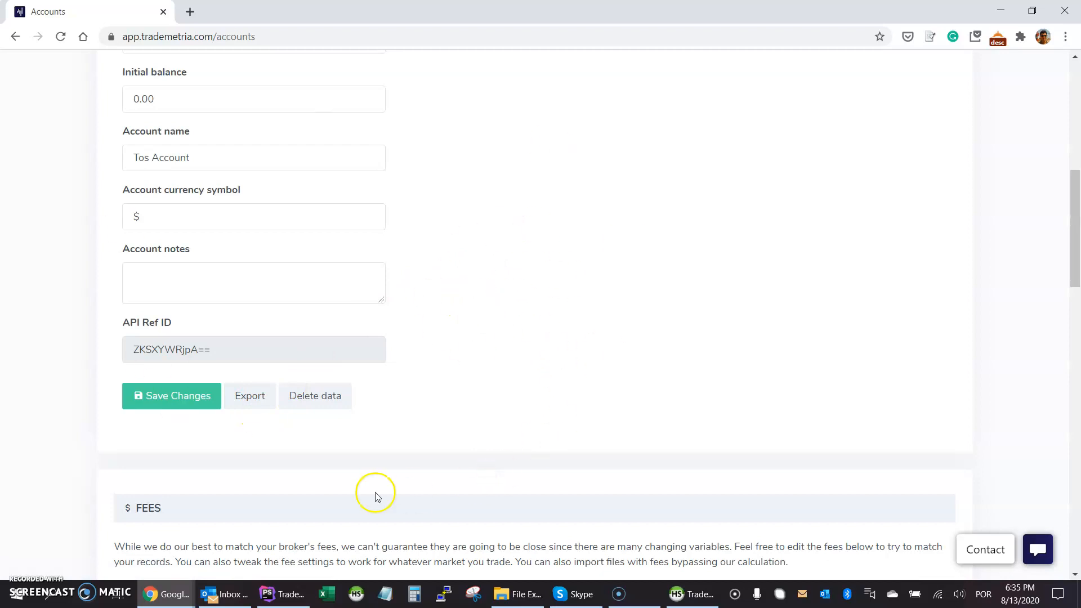
scroll(79, 432, down, 6)
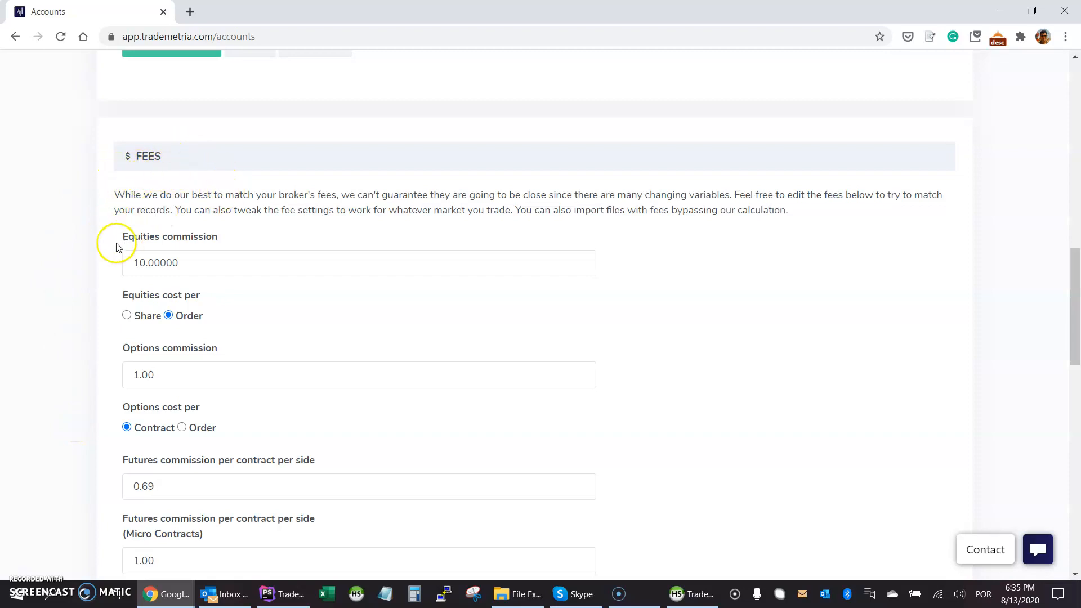
scroll(111, 289, up, 7)
scroll(105, 301, up, 1)
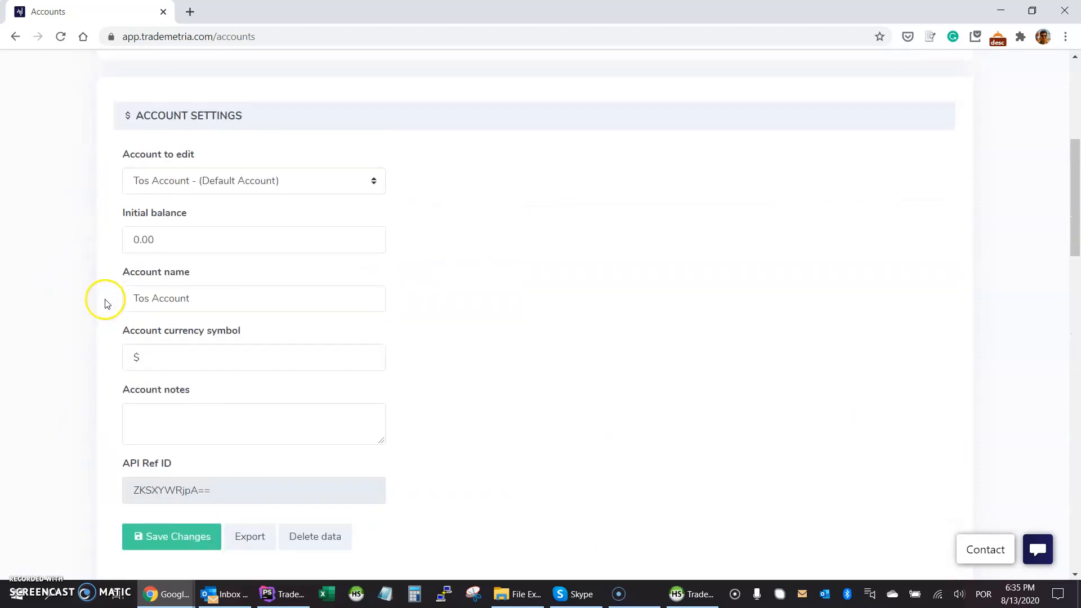
scroll(107, 293, down, 10)
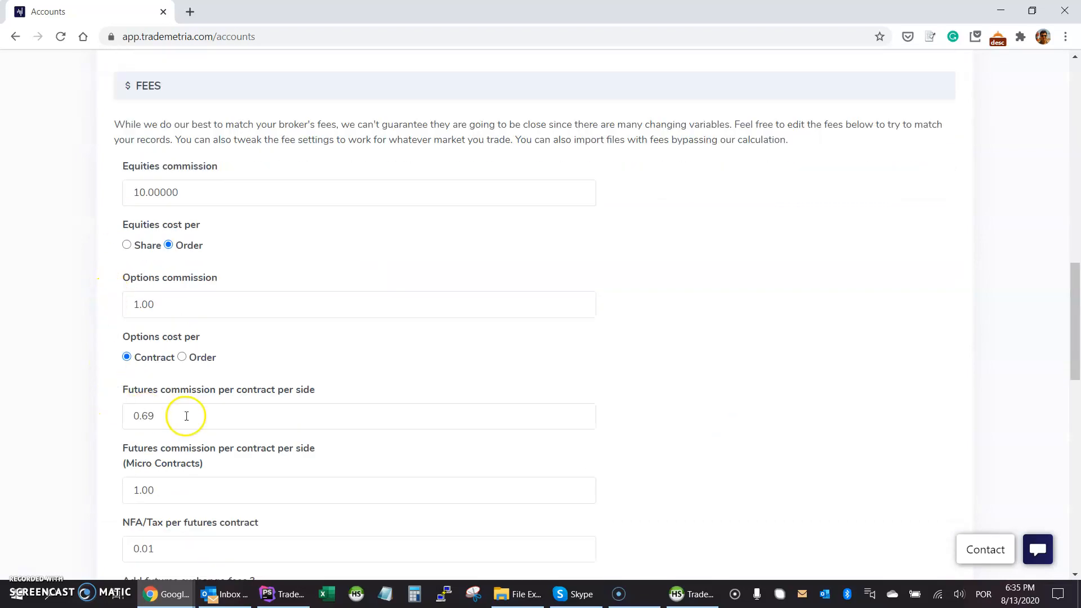
scroll(96, 290, up, 9)
scroll(87, 293, down, 7)
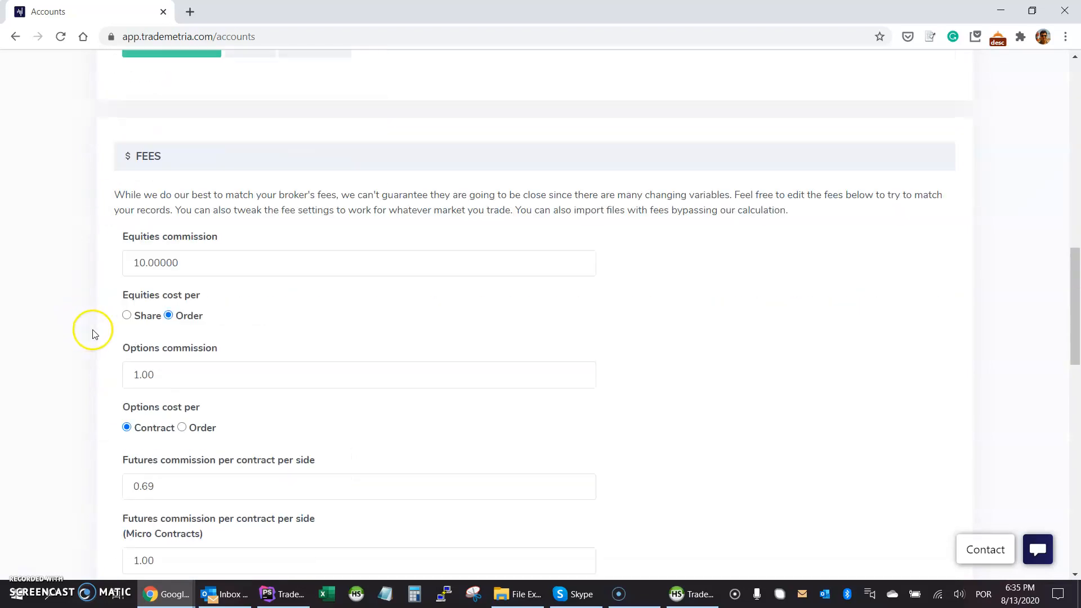
scroll(96, 292, up, 11)
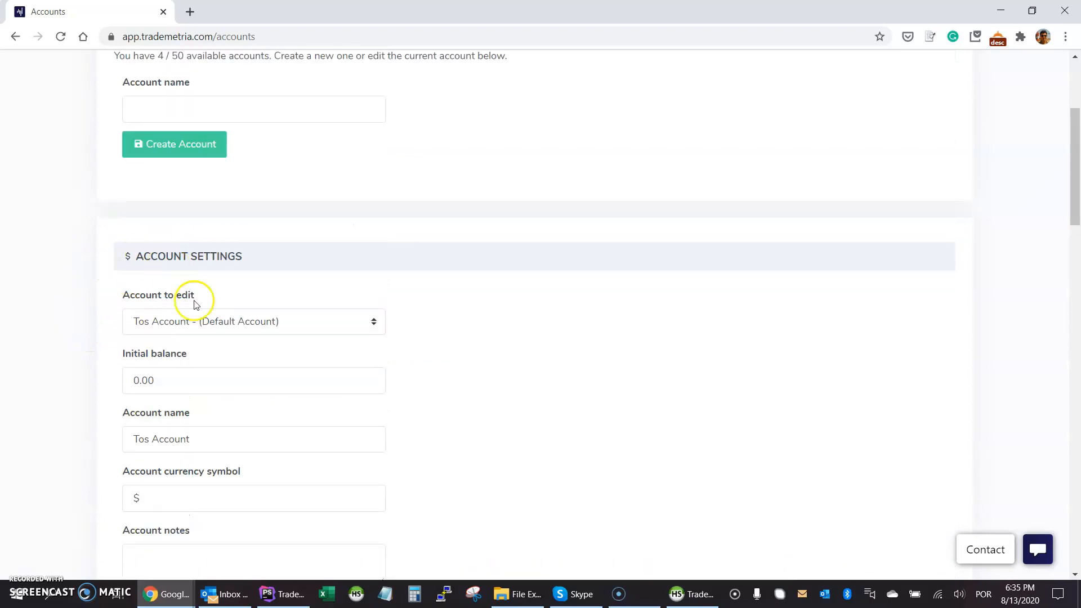
scroll(465, 343, down, 10)
scroll(435, 310, down, 1)
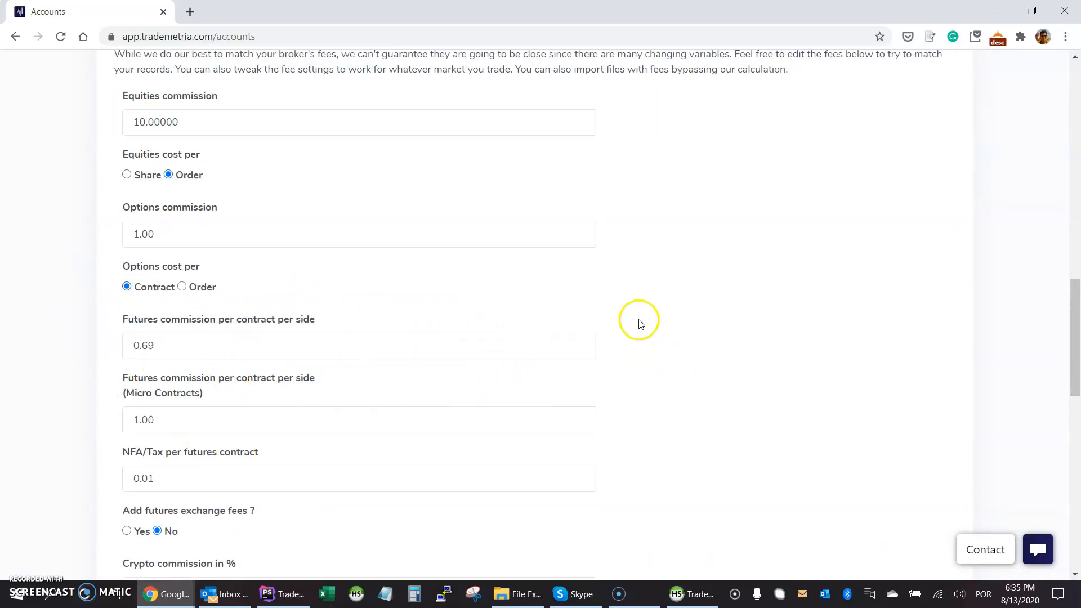
scroll(603, 313, down, 7)
scroll(116, 307, down, 7)
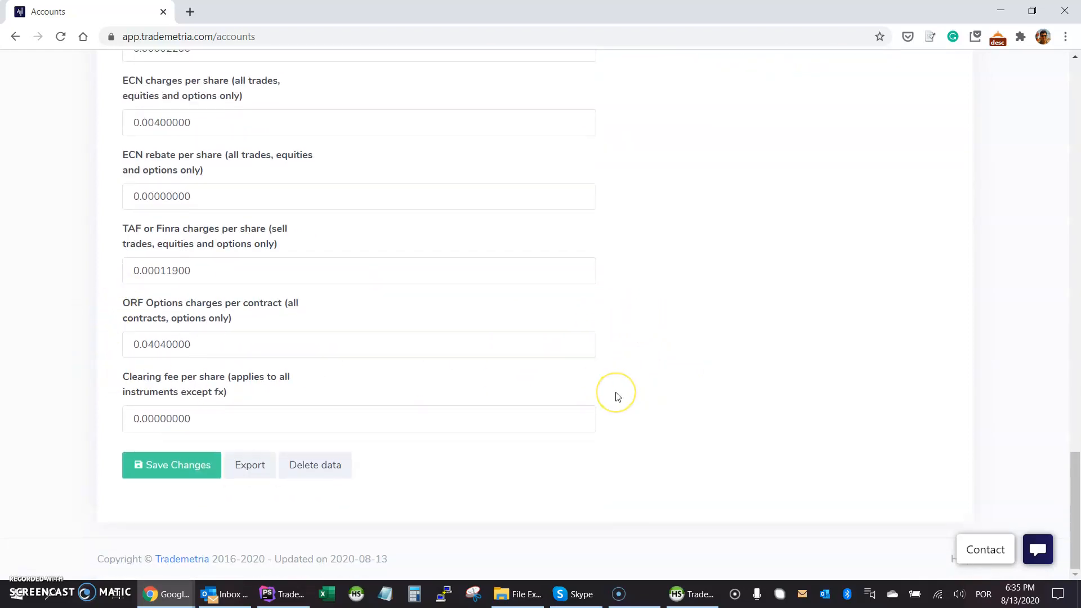
scroll(618, 396, up, 4)
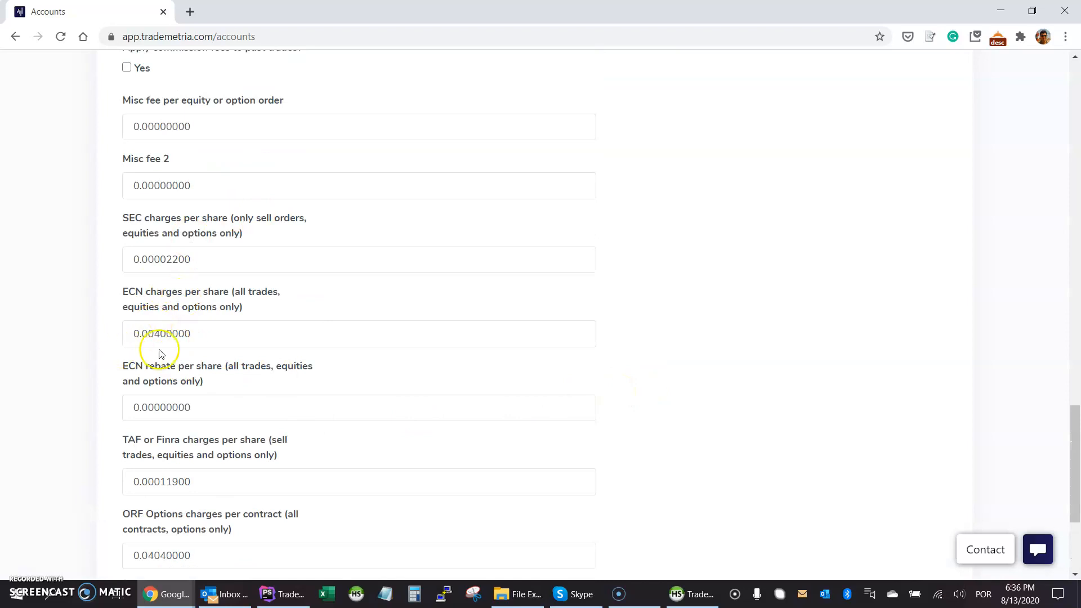
scroll(579, 318, up, 20)
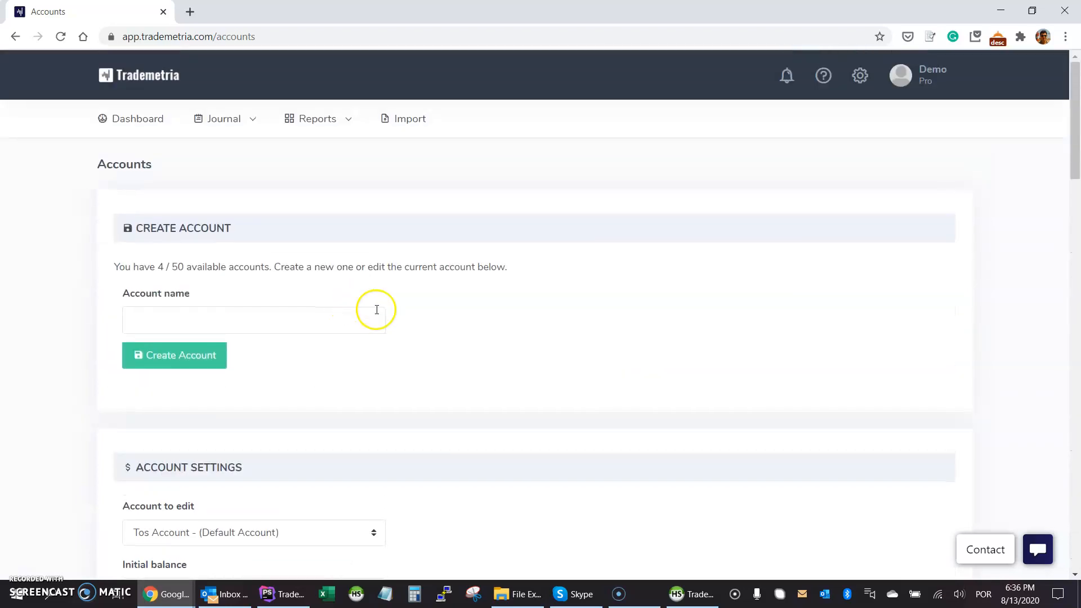
scroll(376, 309, down, 4)
Select Ninja Trader in the Account to edit dropdown.
click(265, 331)
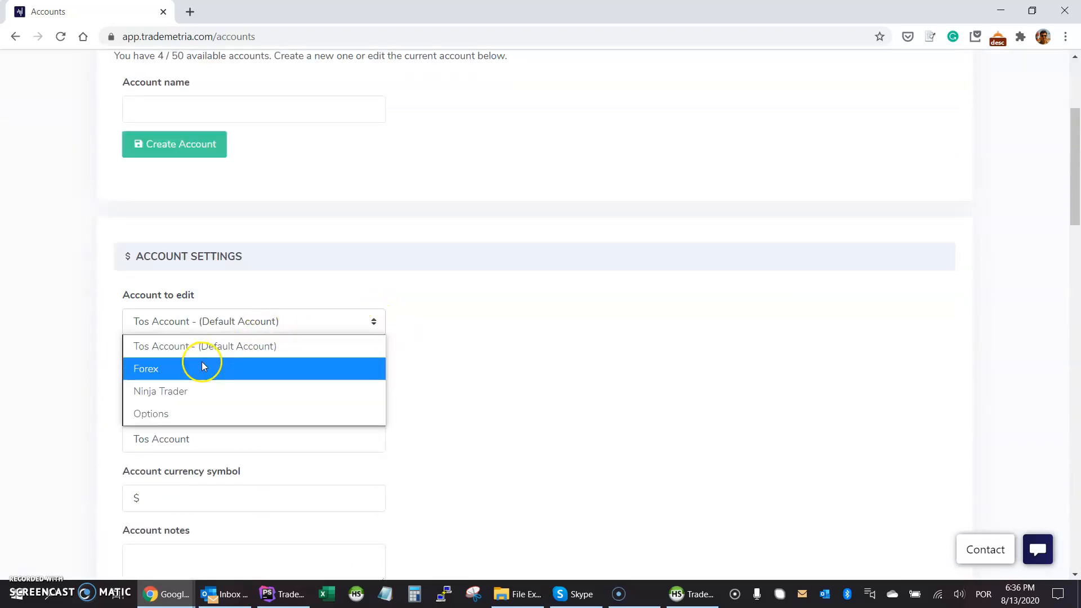
click(176, 392)
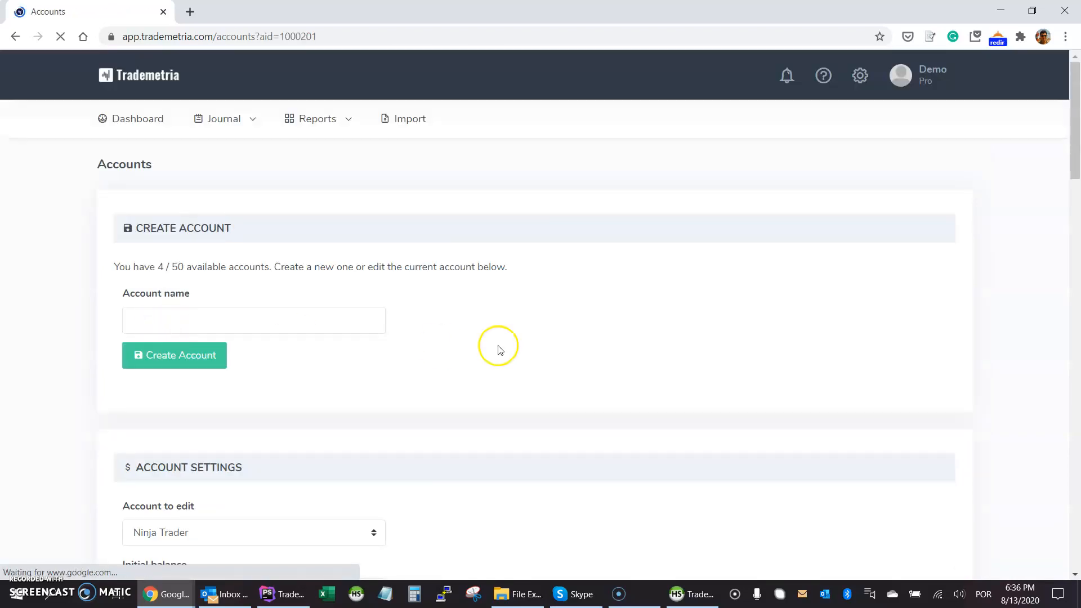
scroll(503, 347, down, 5)
click(262, 246)
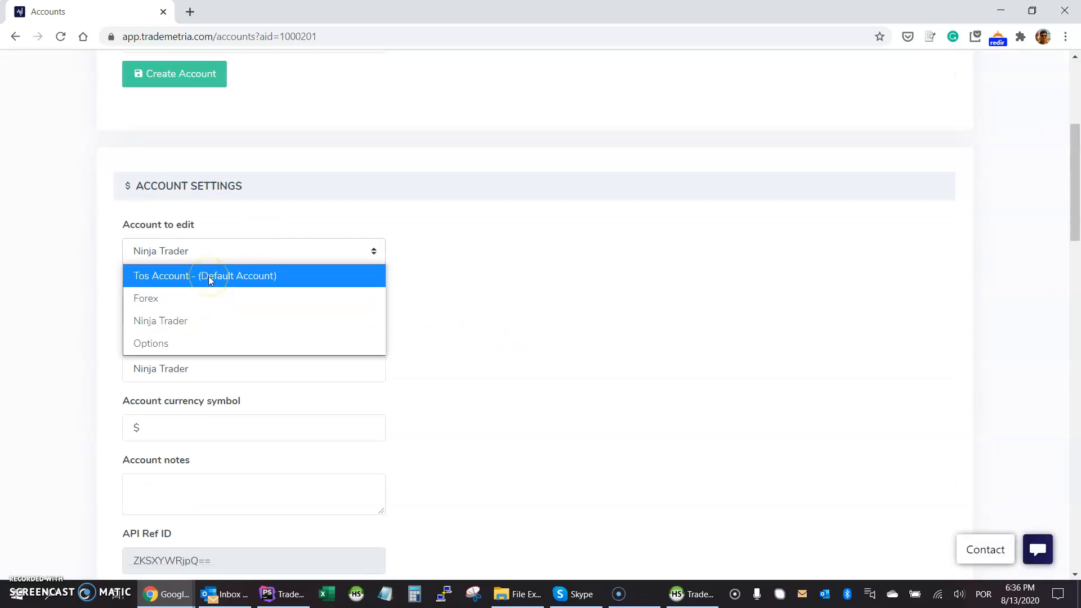
click(449, 289)
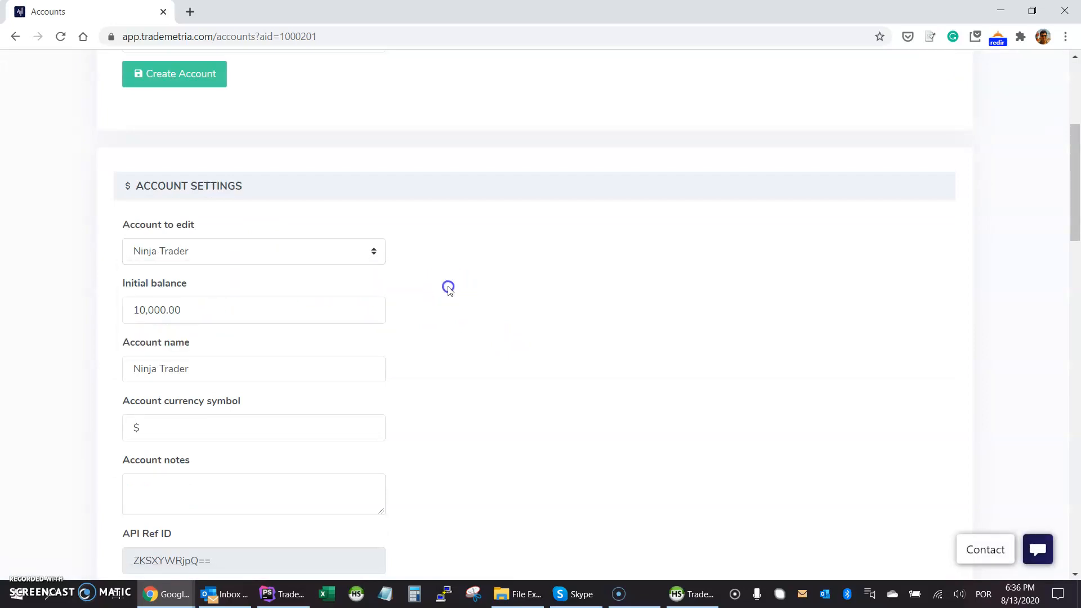
Review Ninja Trader's settings: 10,000.00 balance, 5.00 options per order, 5.00 futures per side.
scroll(449, 289, down, 2)
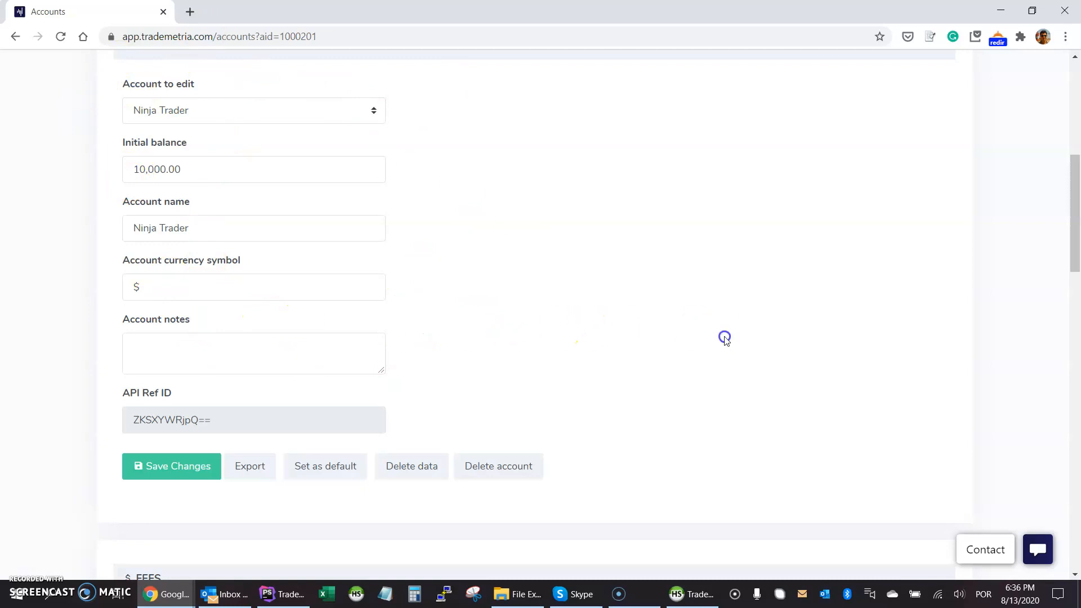
scroll(724, 338, down, 1)
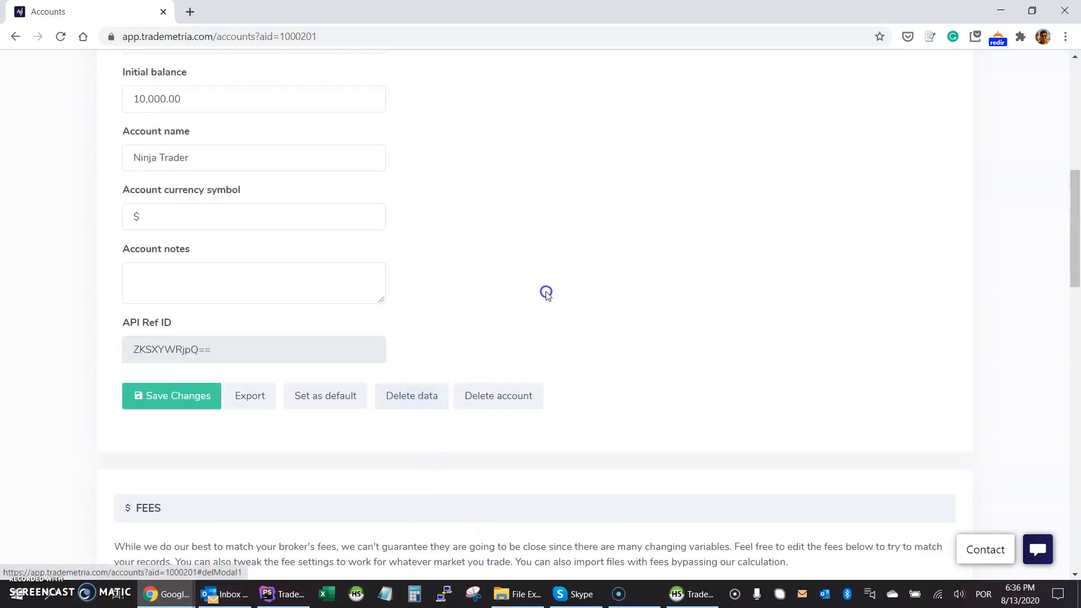
scroll(465, 297, up, 1)
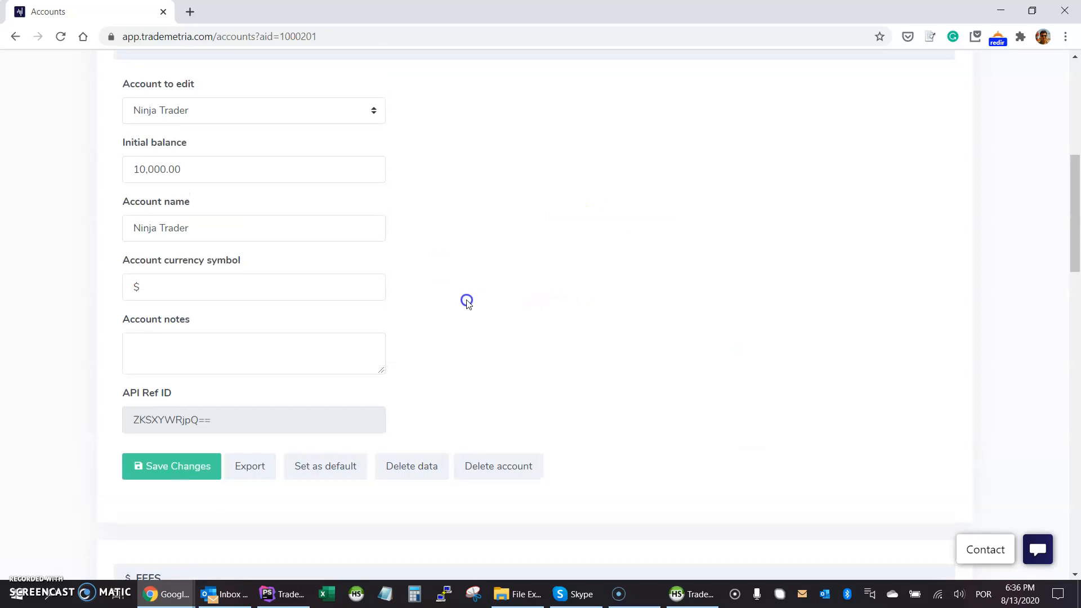
scroll(587, 295, down, 3)
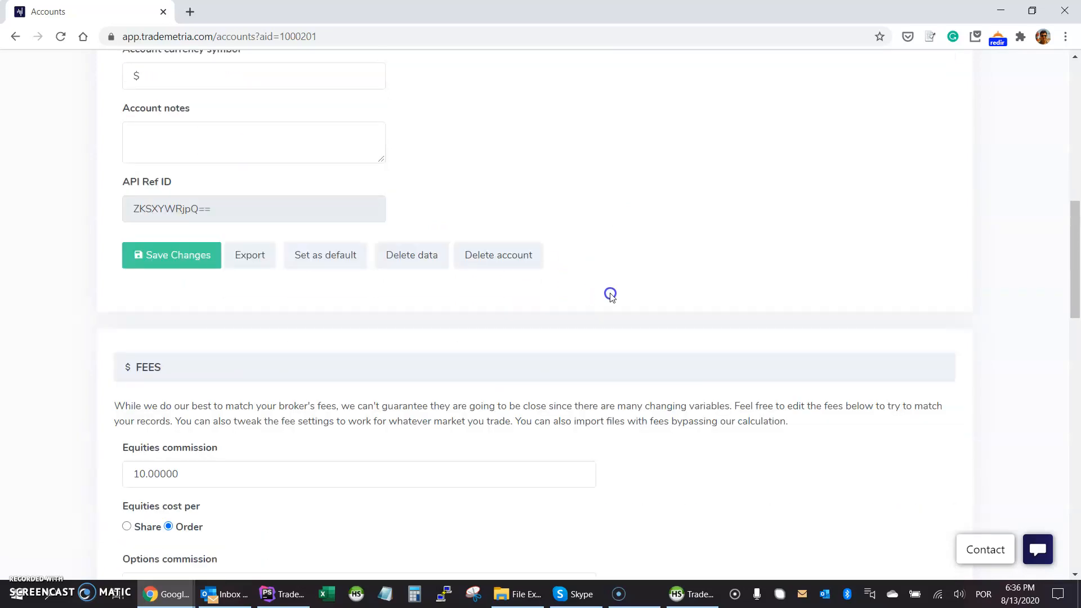
scroll(607, 369, down, 4)
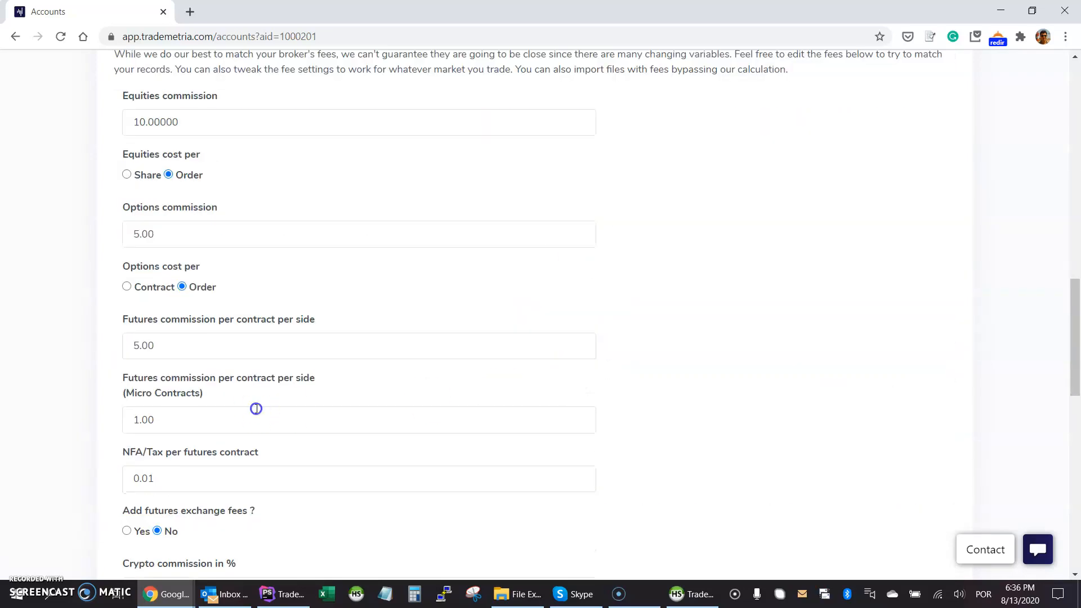
scroll(736, 357, up, 11)
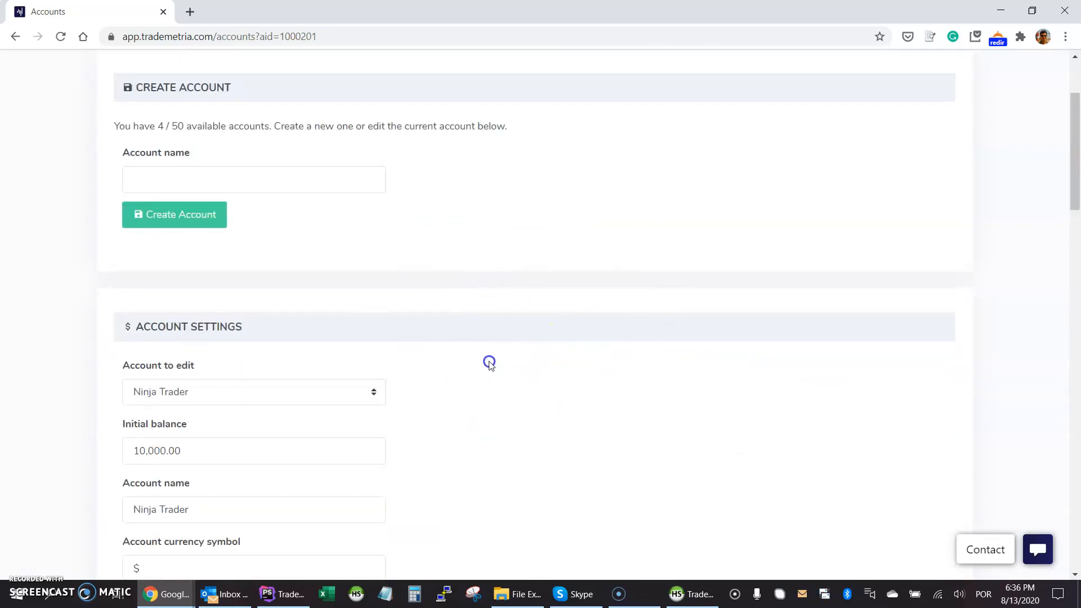
scroll(557, 287, up, 1)
scroll(484, 409, up, 1)
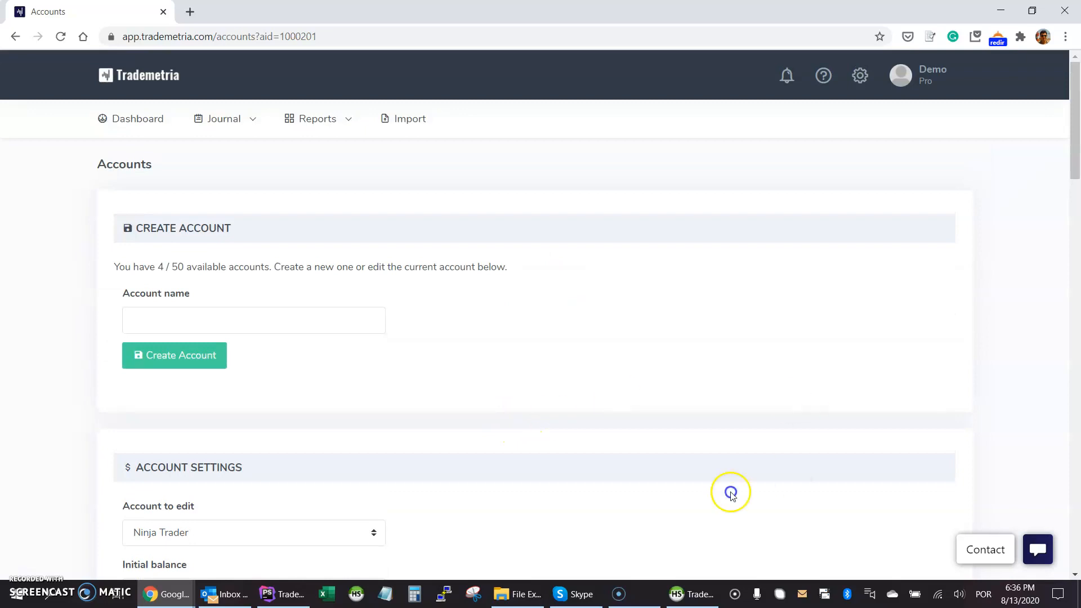
click(156, 130)
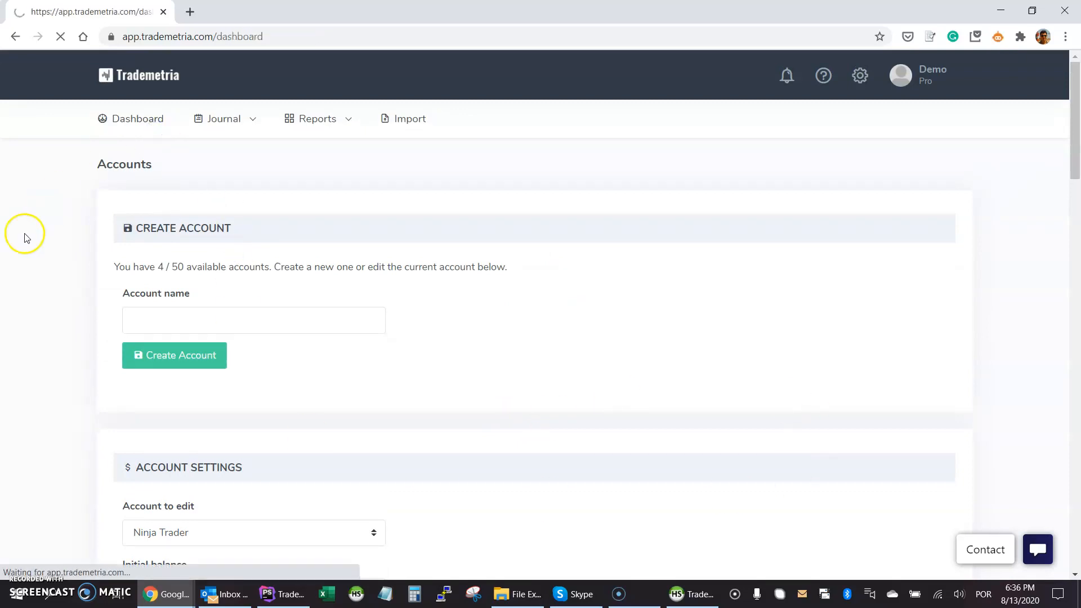
click(180, 370)
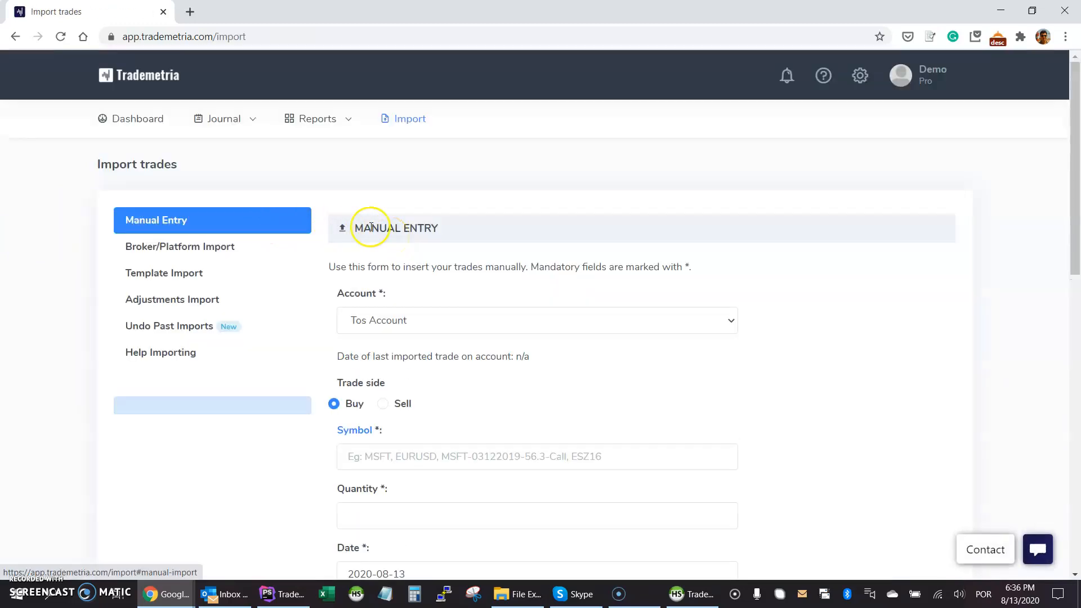
scroll(321, 297, down, 2)
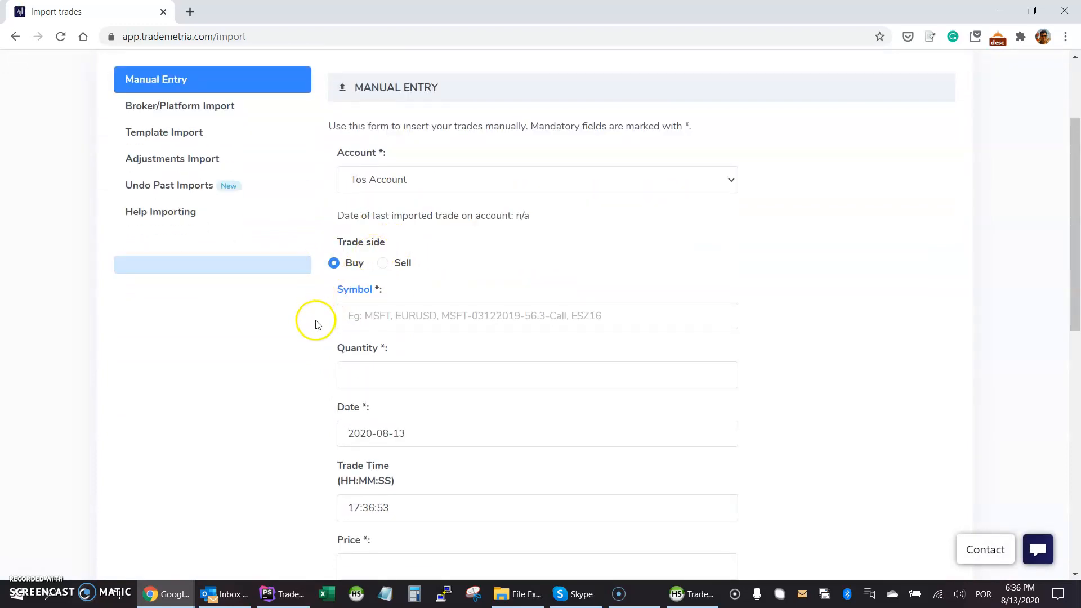
double_click(516, 215)
click(527, 217)
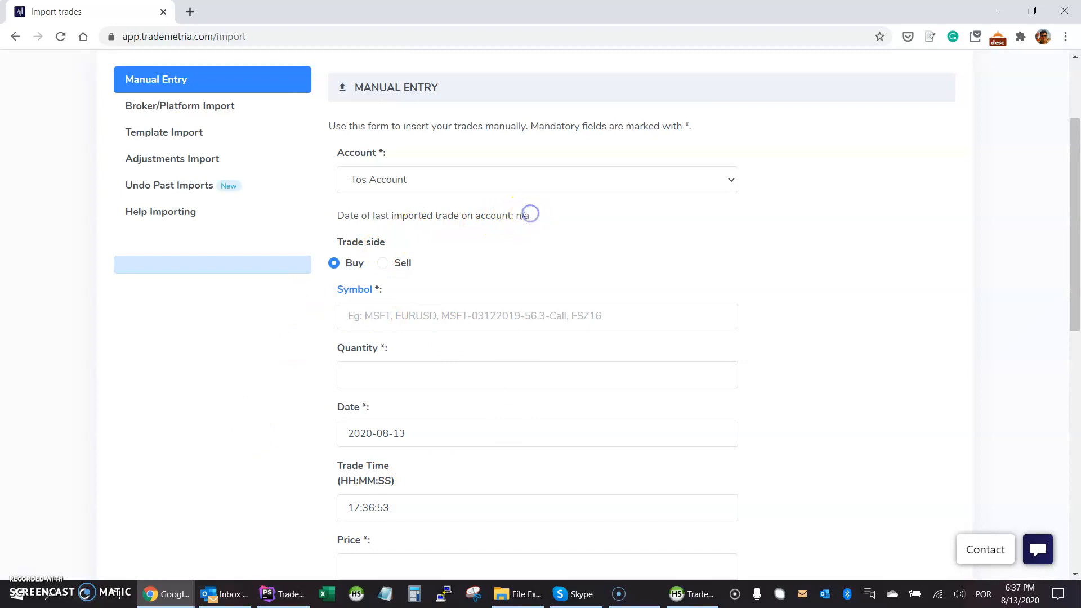
double_click(516, 216)
click(533, 218)
click(519, 269)
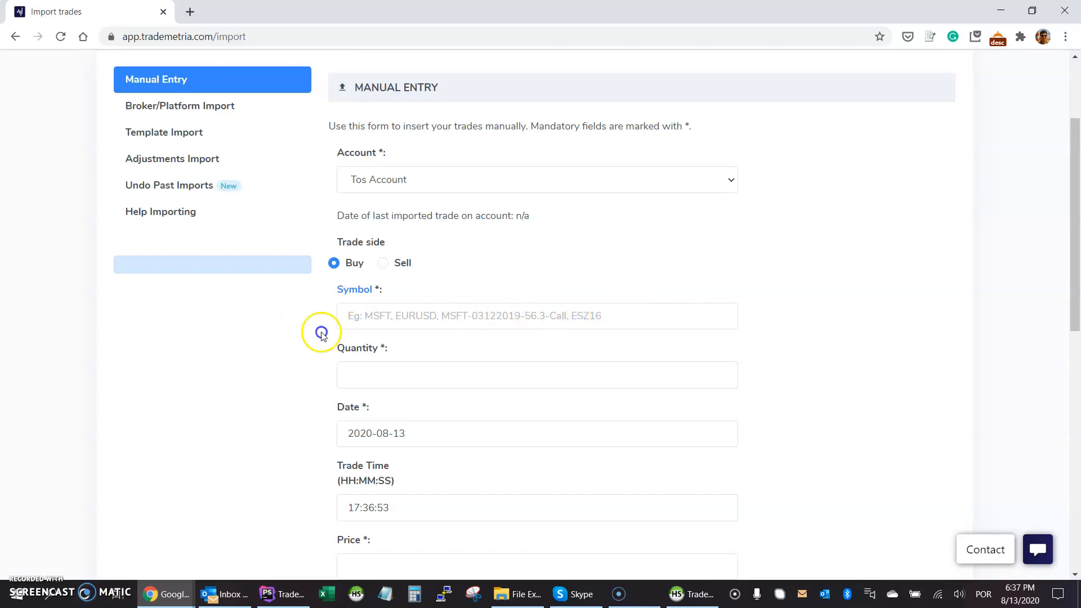
scroll(329, 333, down, 3)
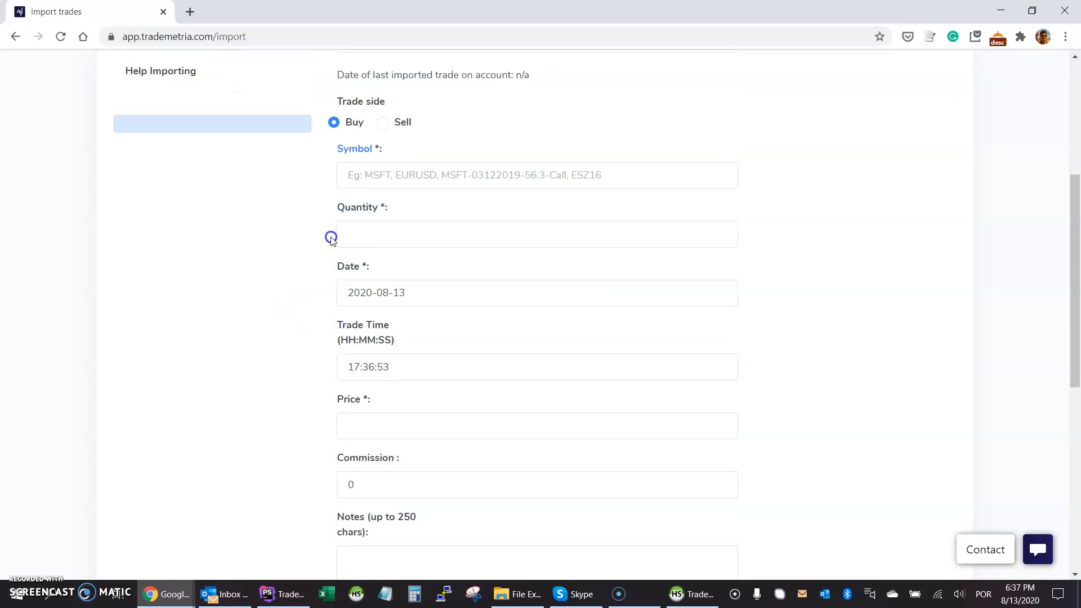
scroll(337, 355, down, 2)
scroll(316, 343, up, 2)
scroll(297, 337, down, 4)
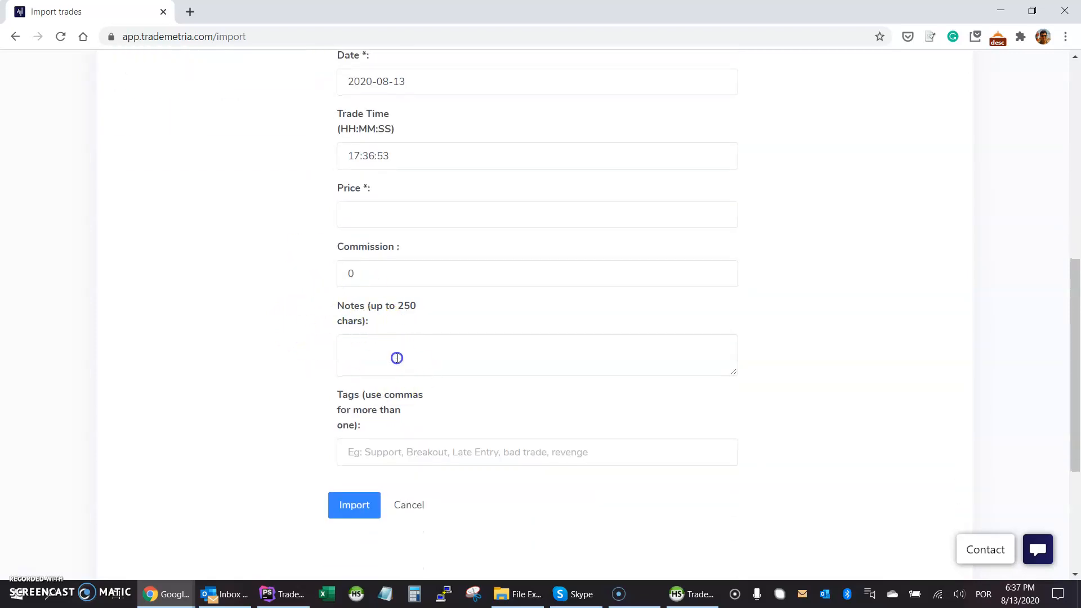
scroll(313, 339, up, 7)
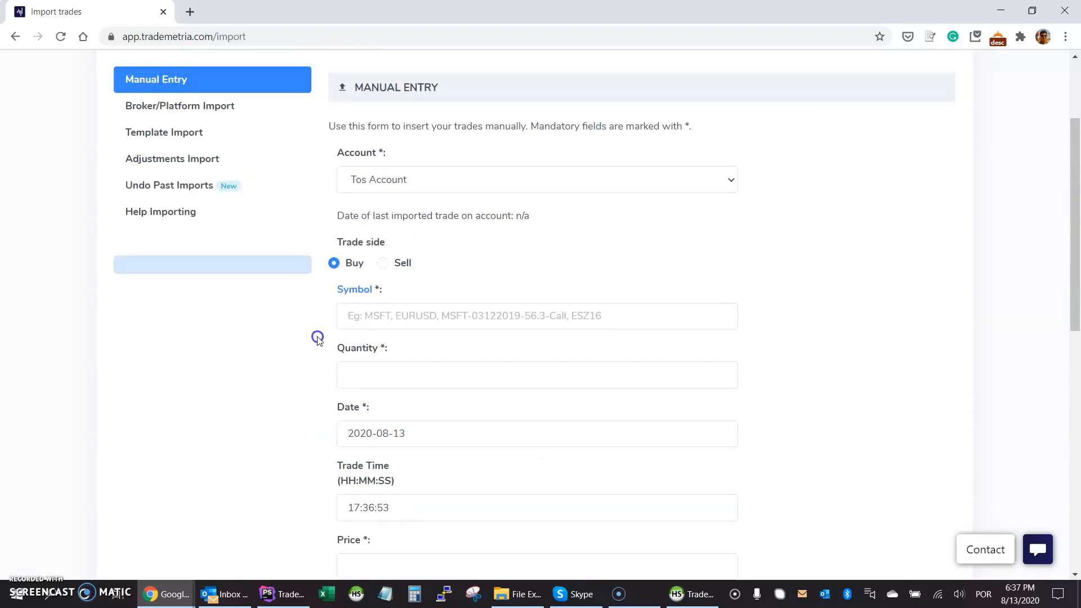
Enter symbol msft-03122019-53.3-call from autofill and quantity 12.
click(370, 316)
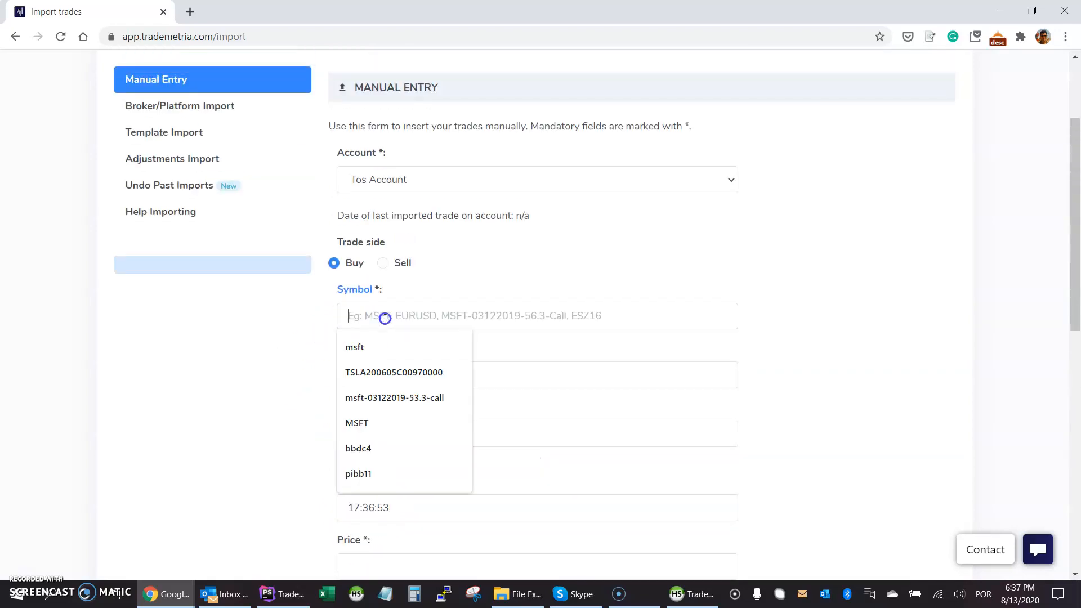
click(367, 393)
click(353, 378)
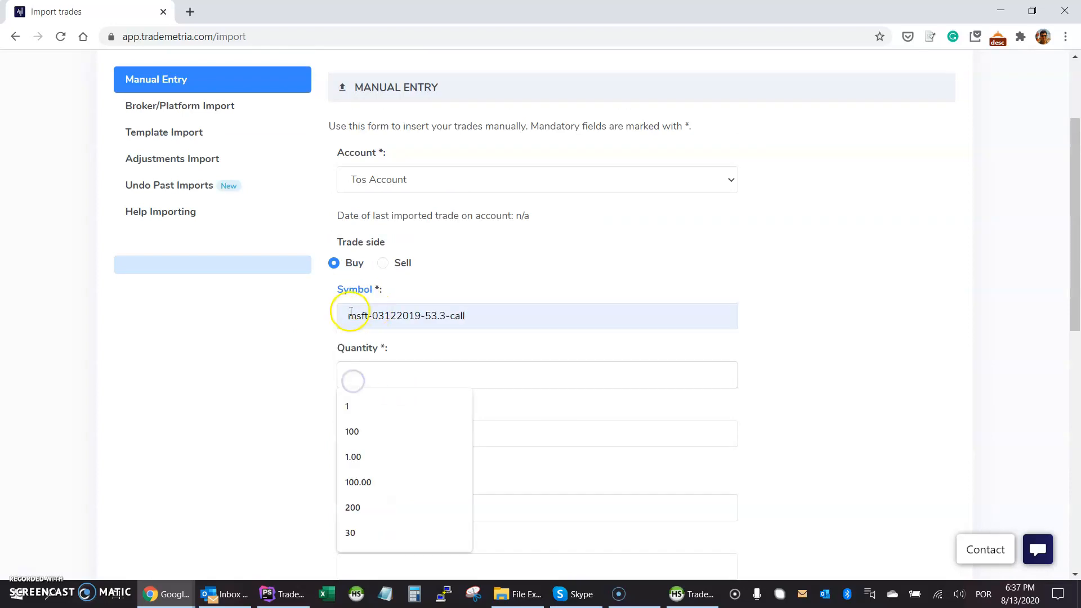
text(12)
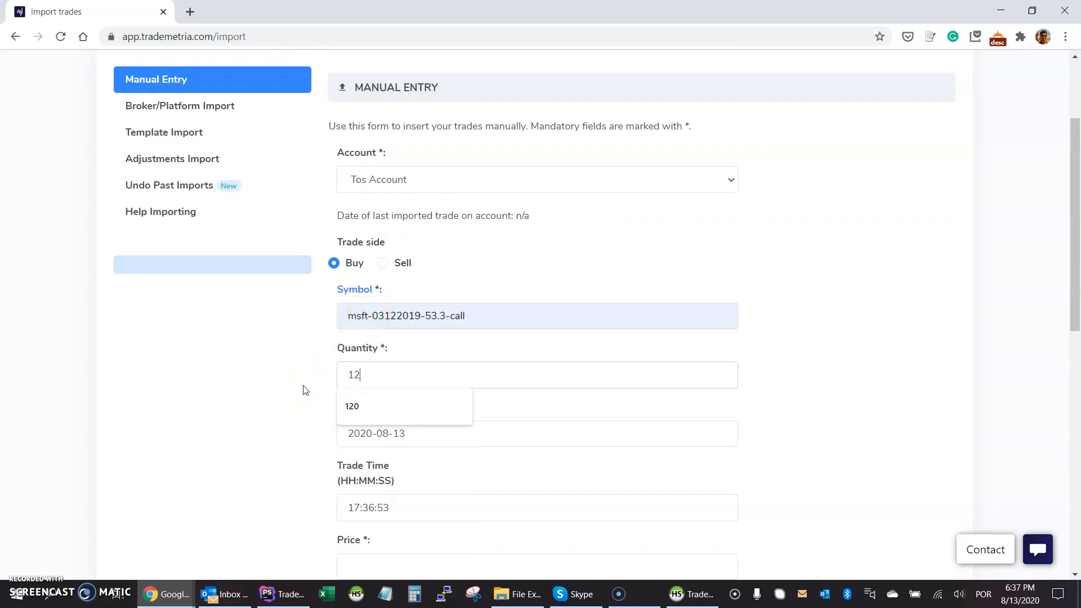
scroll(309, 391, down, 1)
click(309, 388)
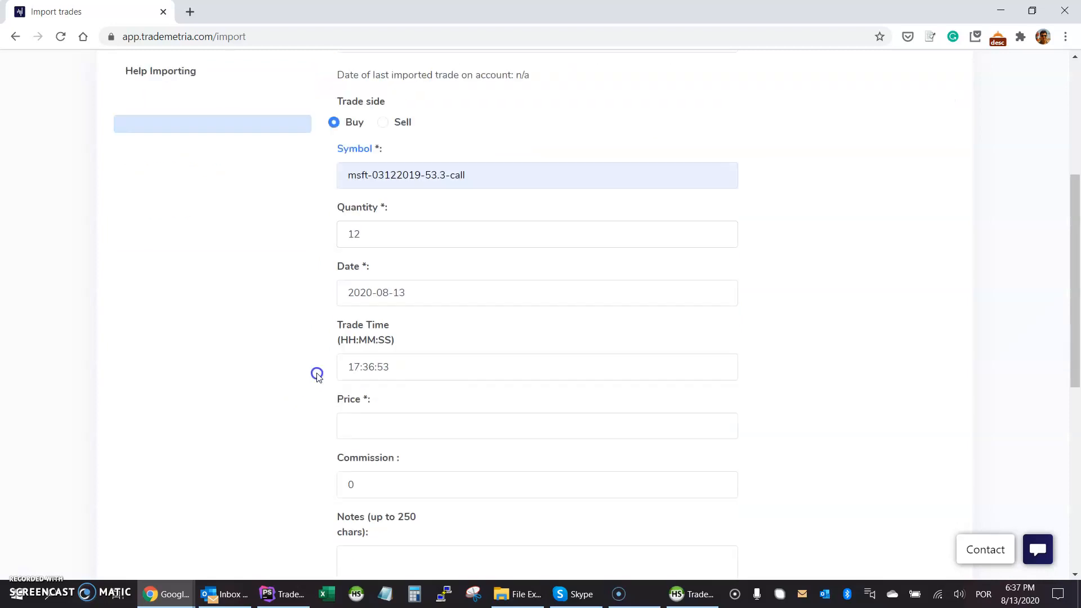
Set price 5.00, import the buy, then go back to the previous page.
click(344, 425)
text(5)
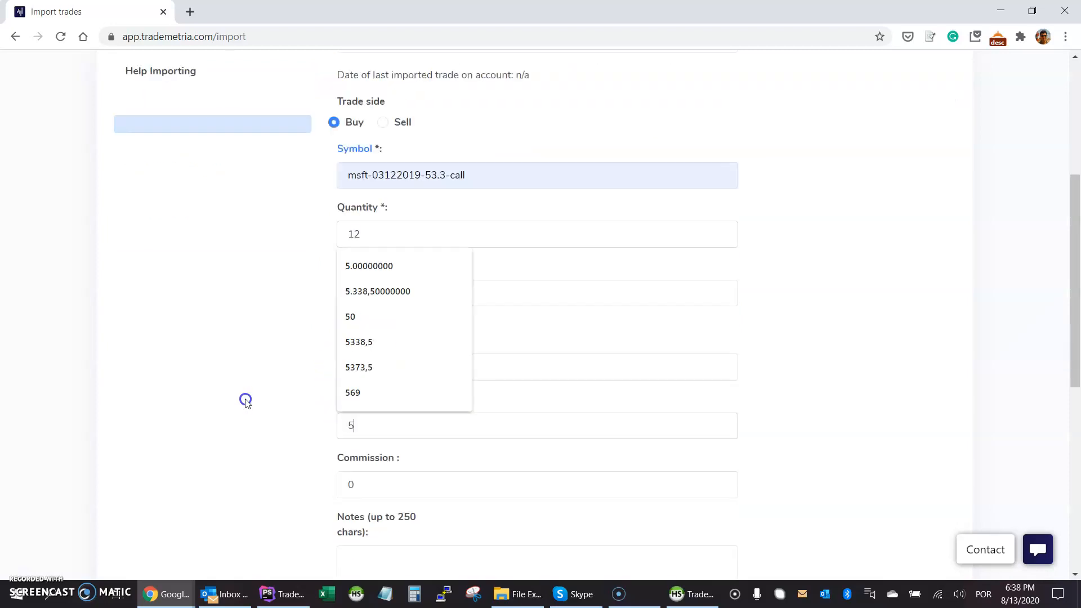
text(.00)
scroll(284, 394, down, 3)
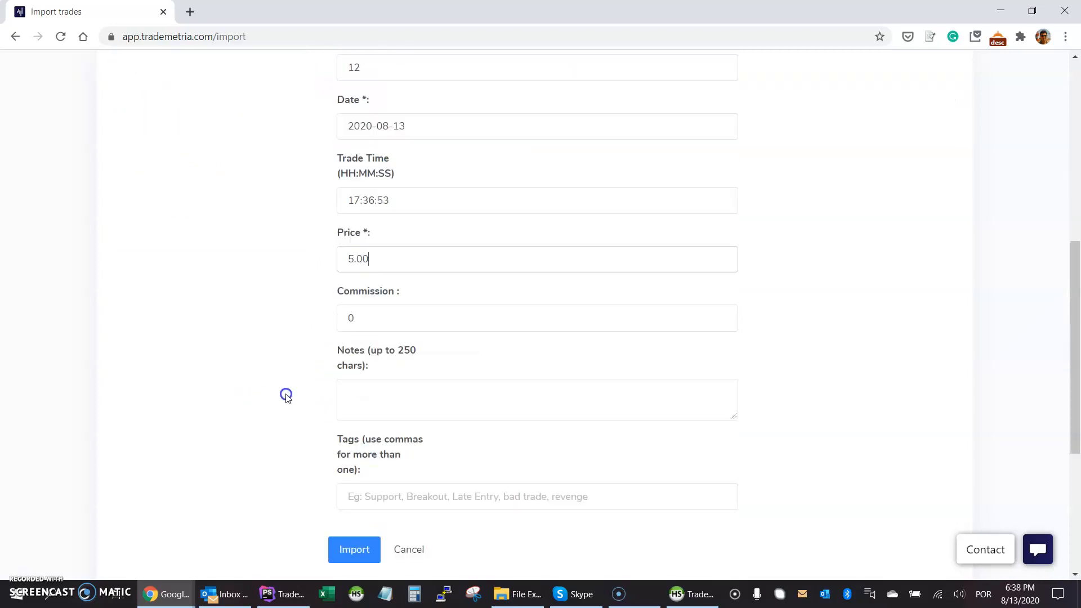
click(354, 505)
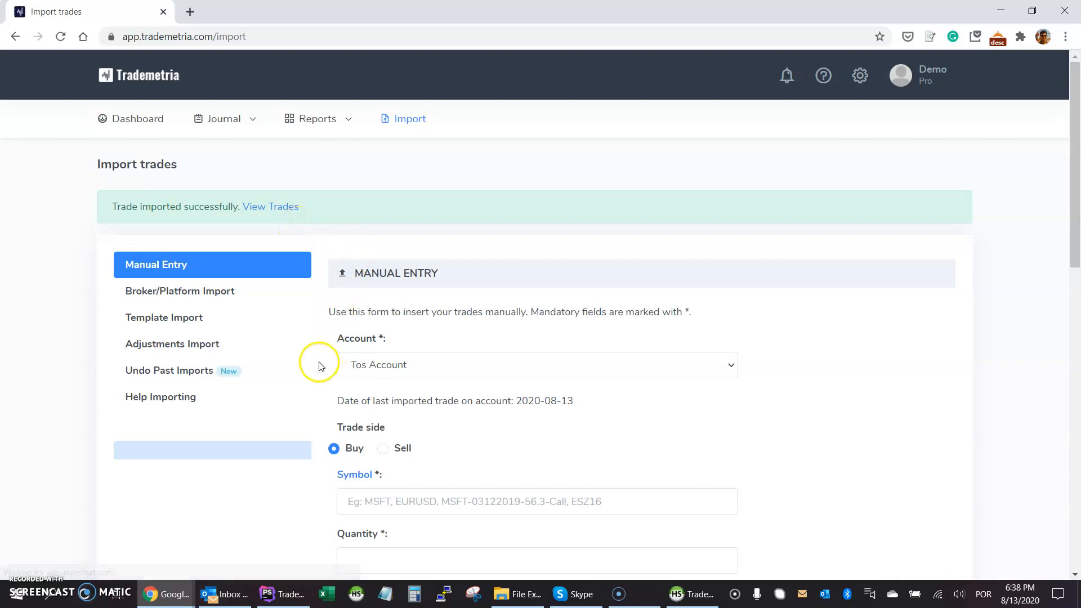
scroll(321, 395, down, 1)
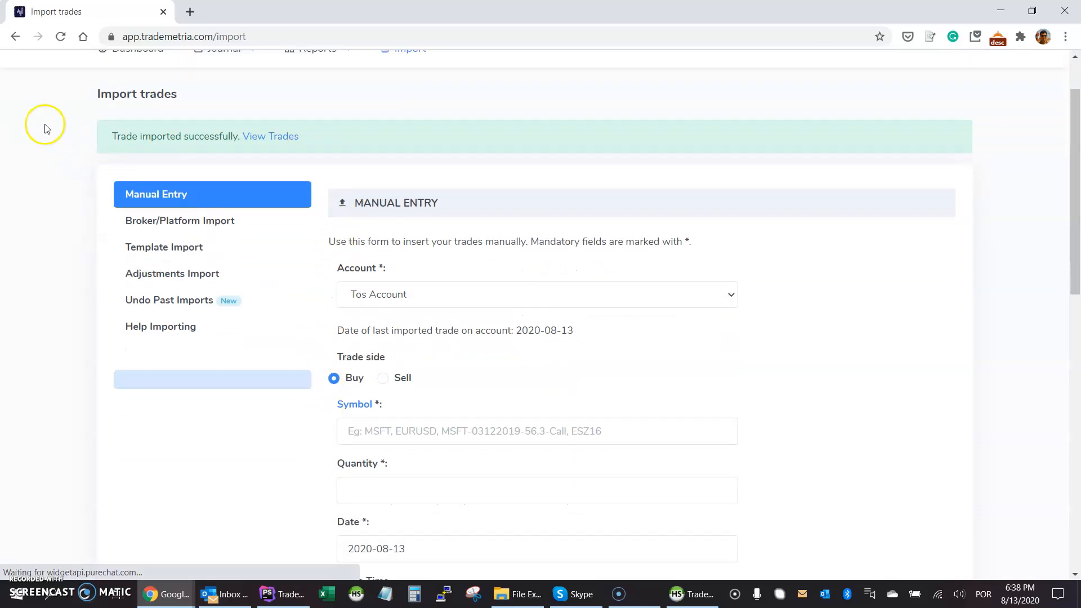
click(16, 36)
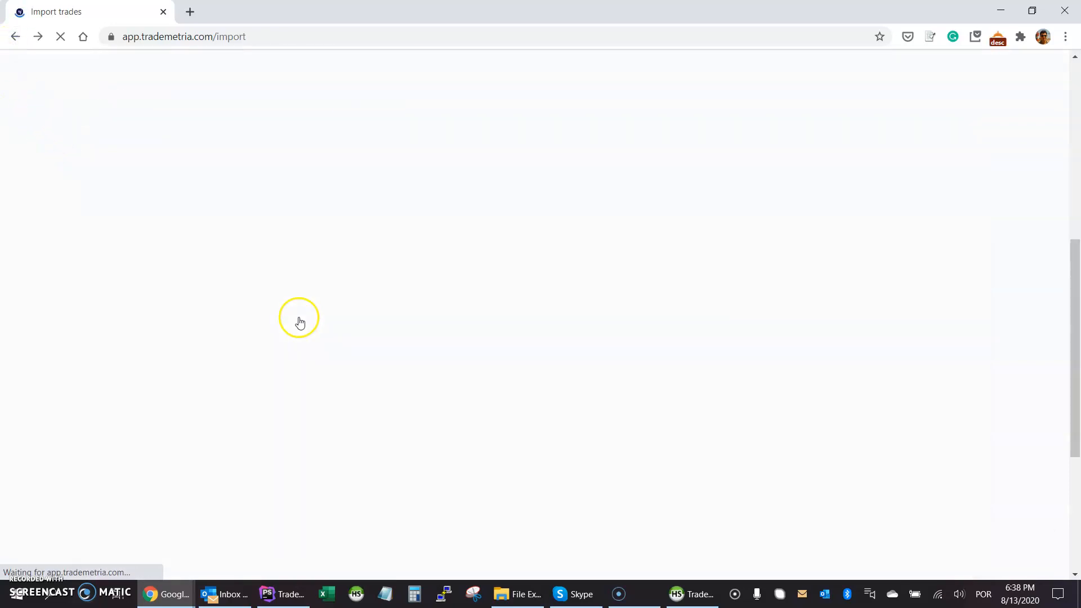
Import a sell of the same 12 contracts at price 6.
click(388, 322)
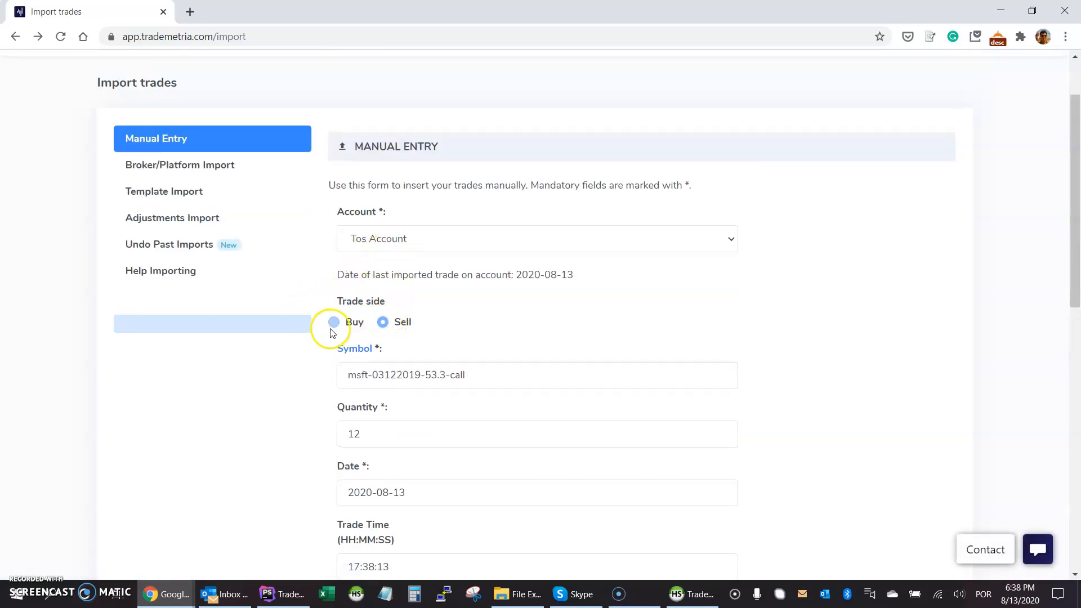
scroll(326, 330, down, 3)
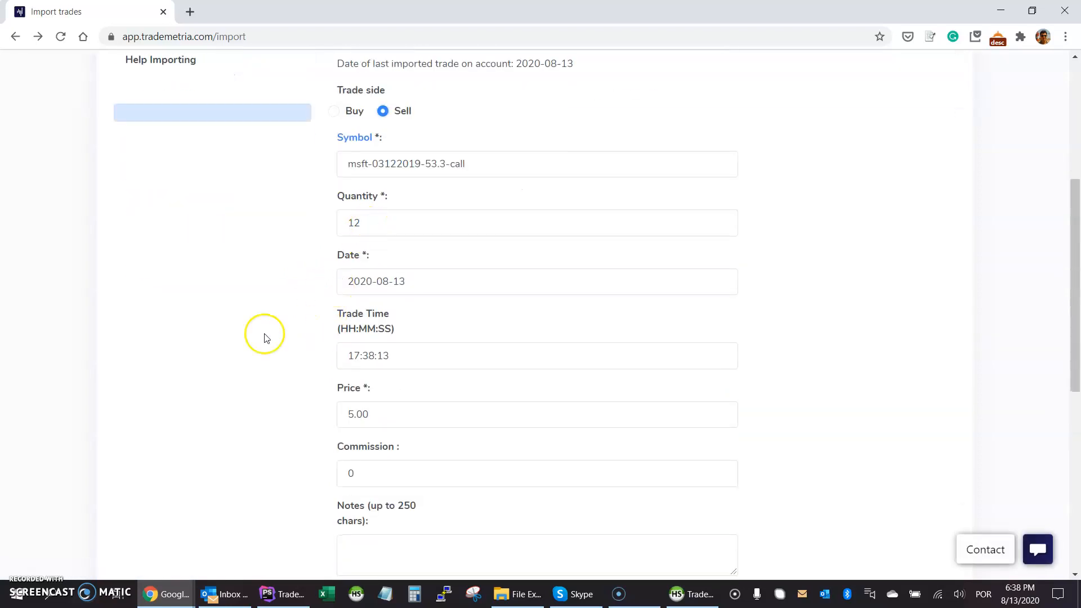
scroll(331, 337, down, 1)
drag(388, 346, 307, 349)
text(6)
click(308, 323)
scroll(309, 325, down, 2)
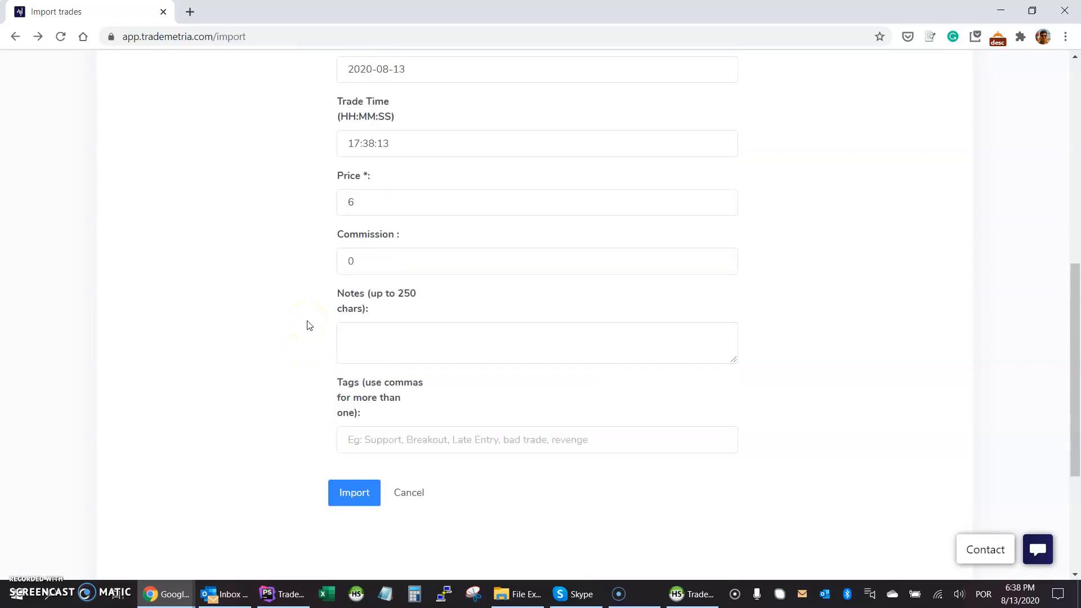
scroll(308, 325, up, 4)
scroll(309, 325, down, 5)
click(349, 424)
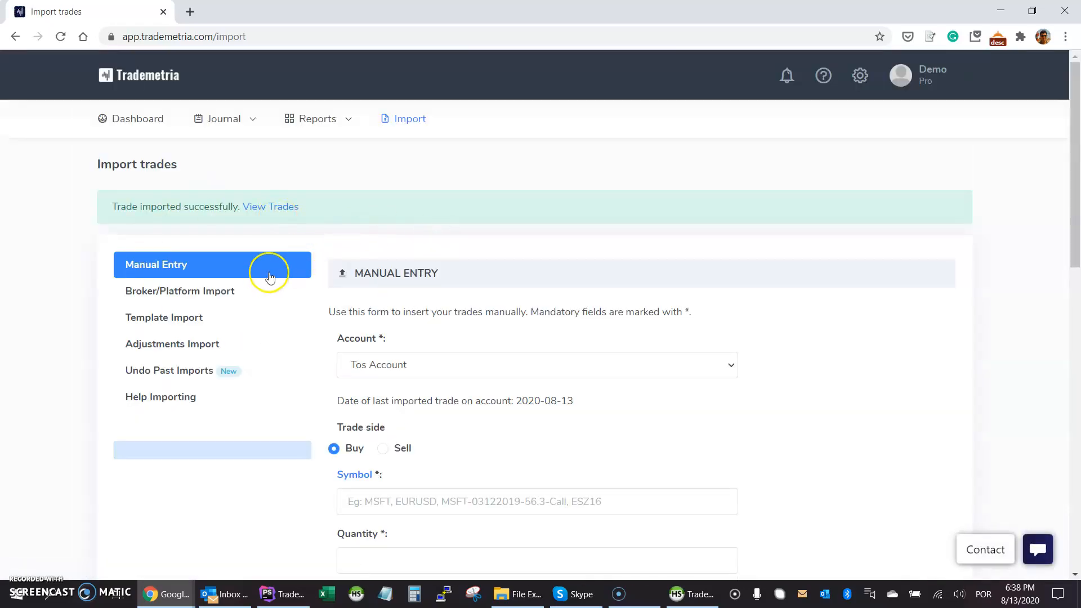
Start a new buy trade with symbol msft.
scroll(313, 349, down, 4)
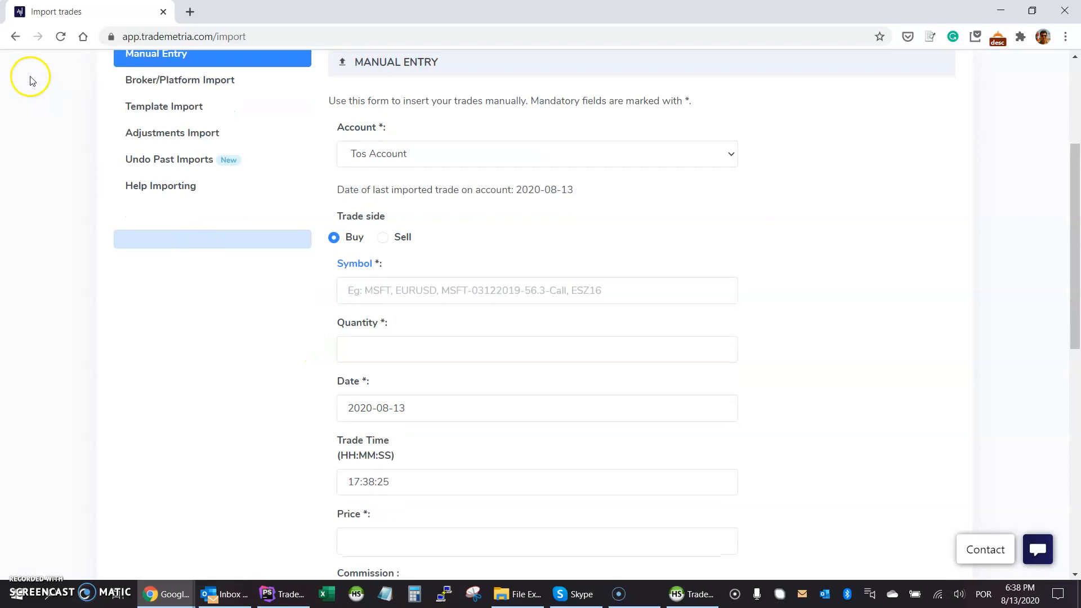
scroll(24, 73, up, 3)
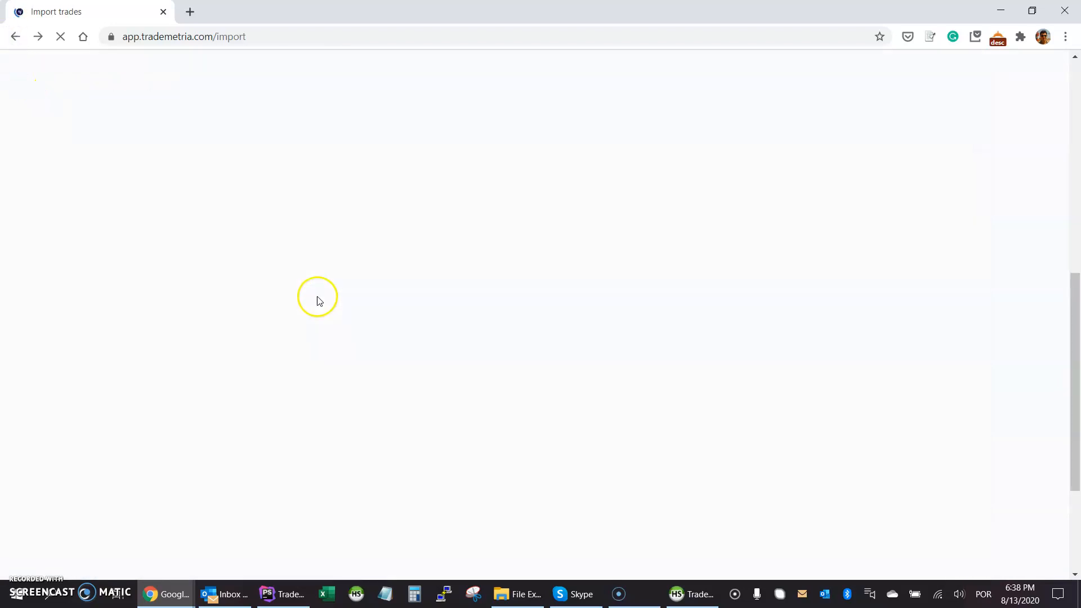
scroll(326, 293, up, 1)
scroll(321, 297, up, 7)
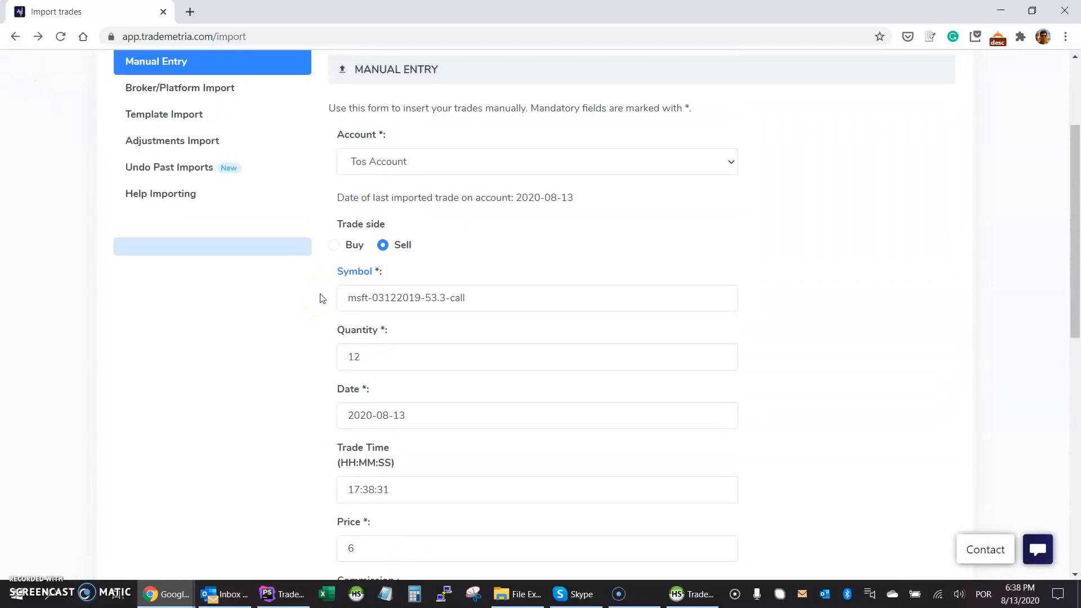
scroll(322, 309, down, 4)
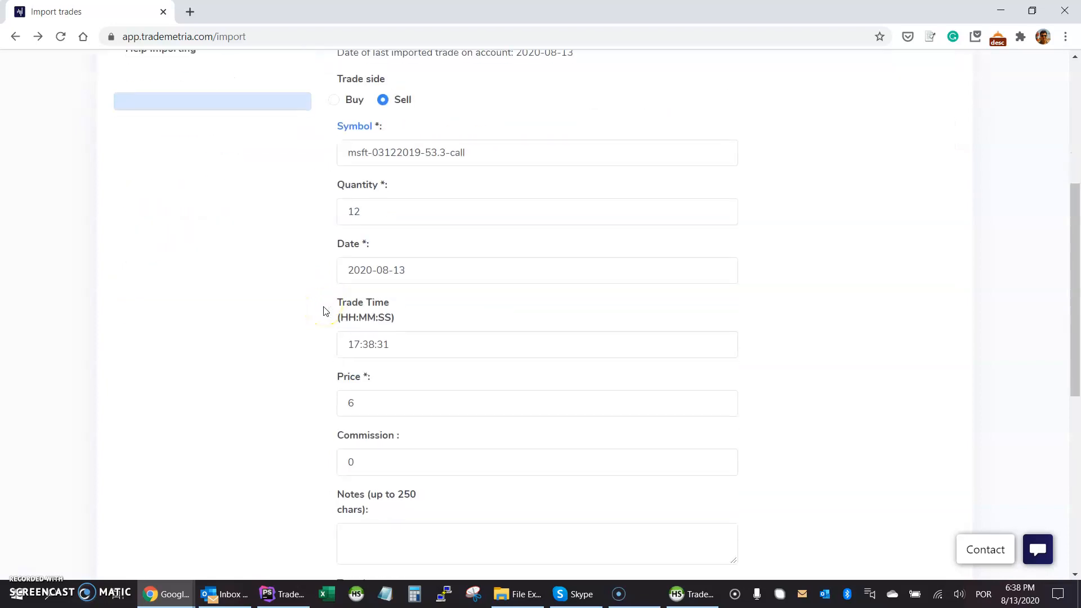
click(334, 100)
drag(367, 151, 480, 153)
key(BackSpace)
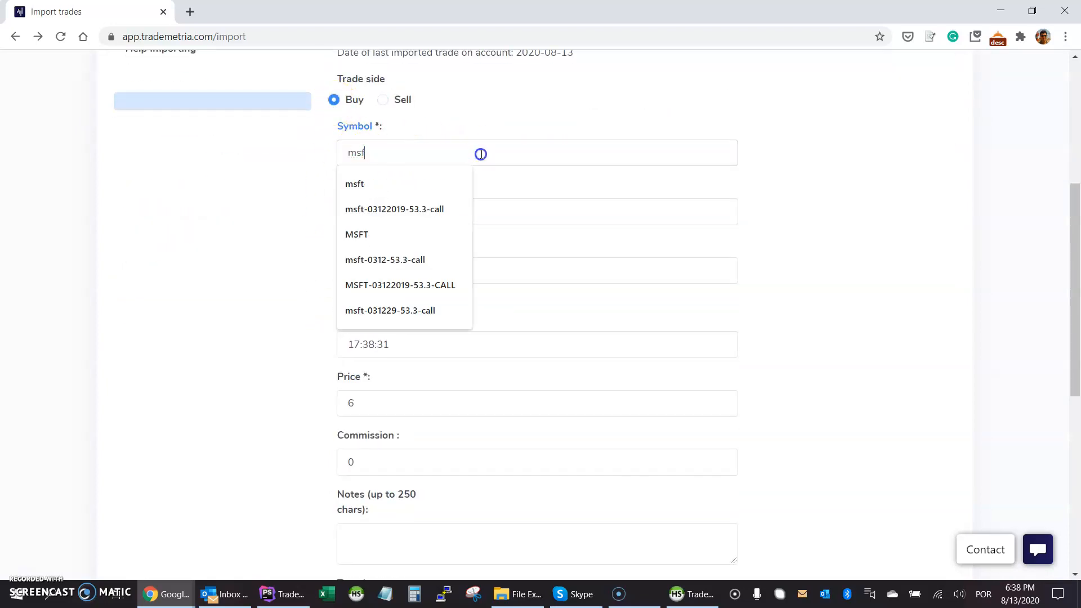
click(312, 175)
Set quantity 100 and price 206, then import the msft buy.
click(368, 210)
key(BackSpace)
text(00)
click(304, 262)
drag(350, 407, 290, 381)
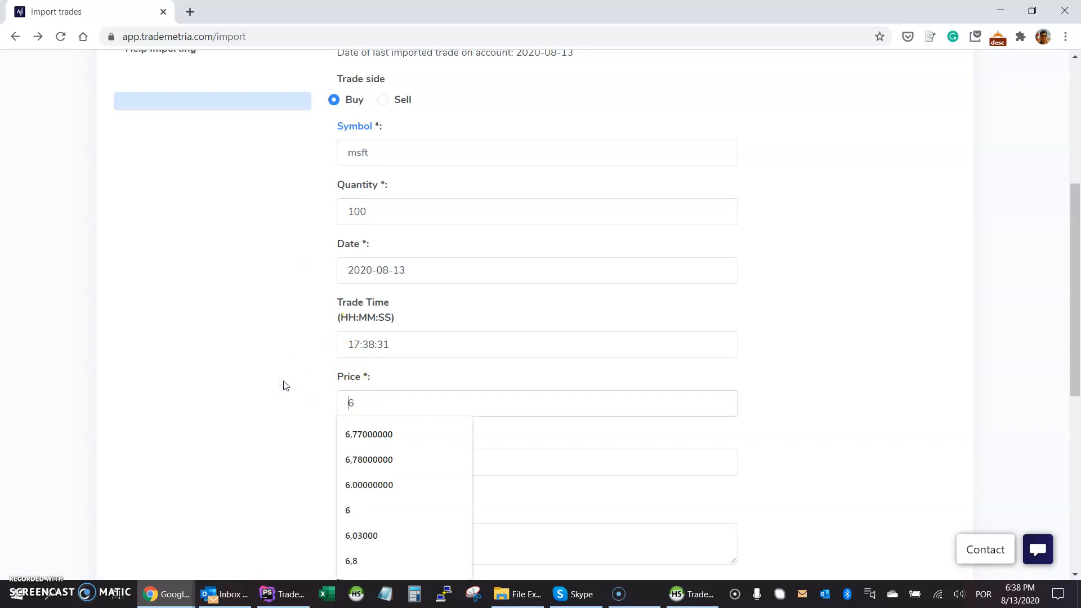
text(20)
scroll(285, 385, down, 5)
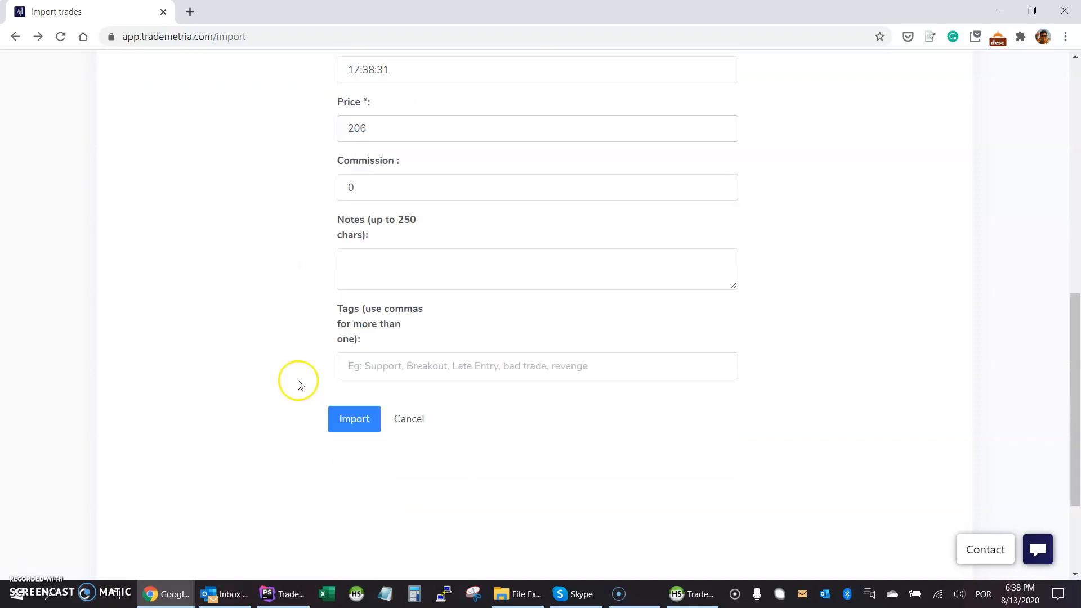
click(351, 421)
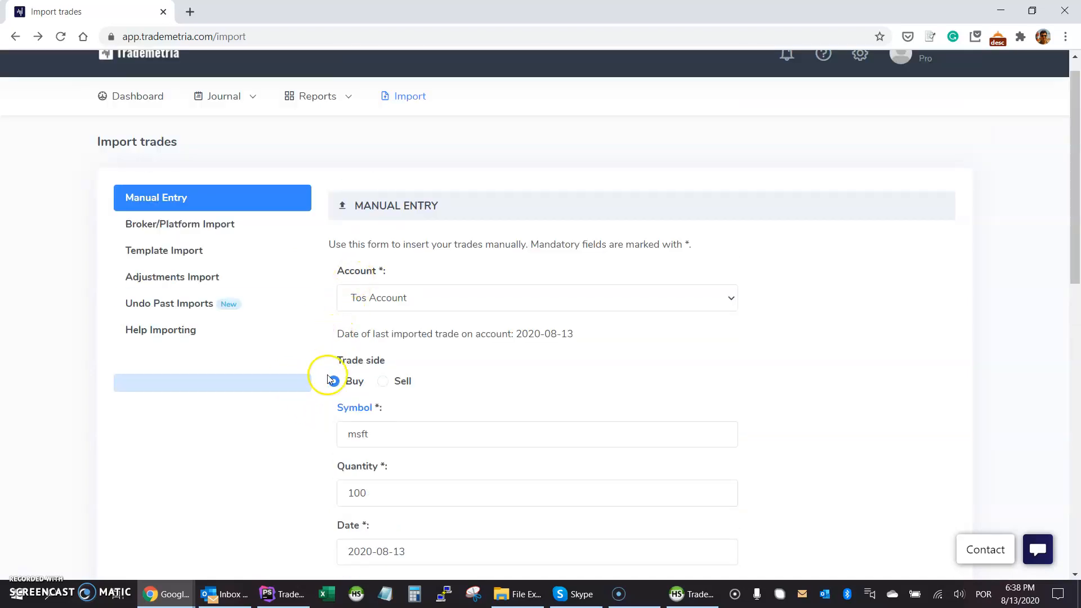
scroll(325, 428, down, 10)
Submit the msft buy, then switch to Broker/Platform Import and note last trade date 2020-08-13.
click(354, 414)
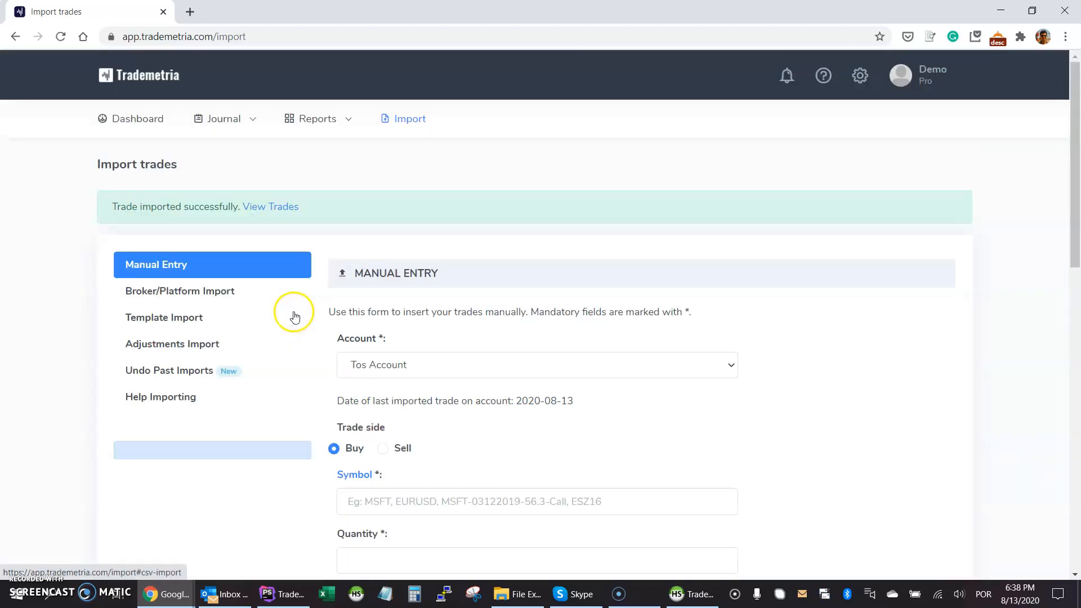
click(191, 292)
scroll(309, 323, down, 3)
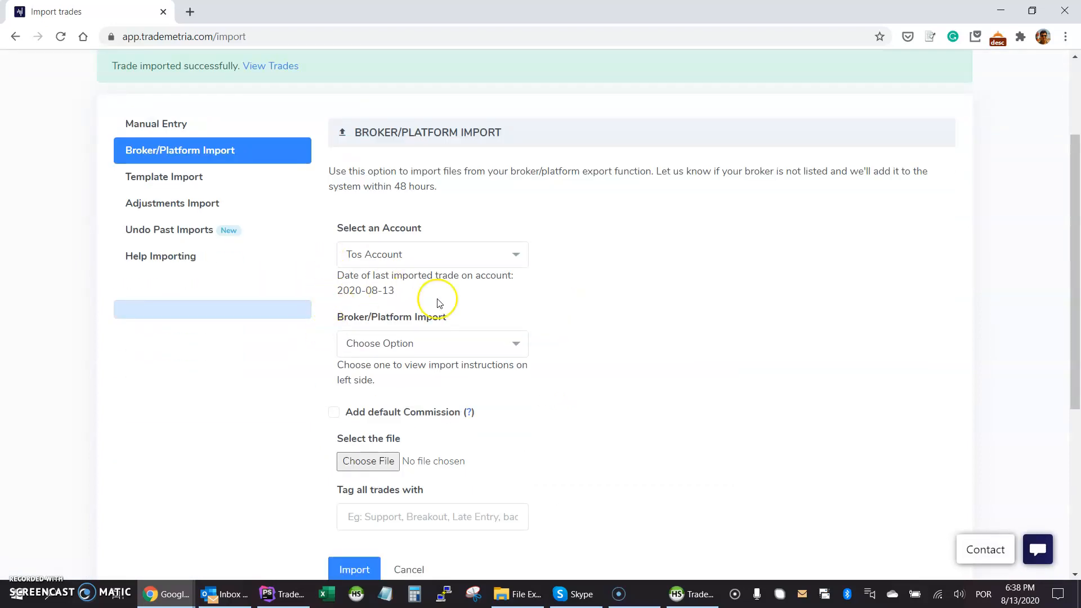
drag(397, 292, 336, 292)
click(396, 291)
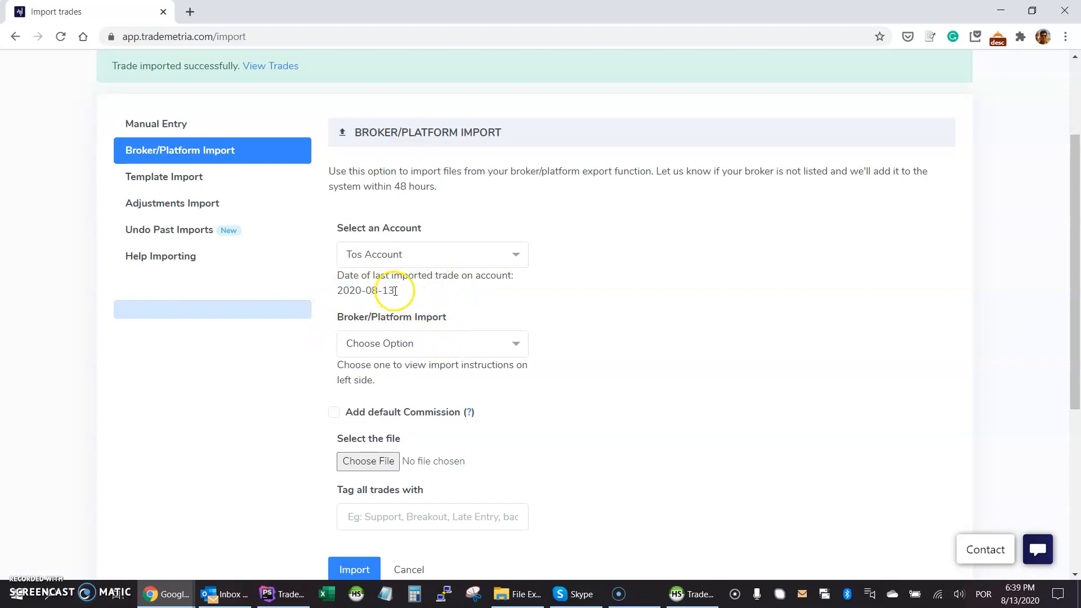
Choose Ninja Trader as both the broker platform and the target account.
click(378, 342)
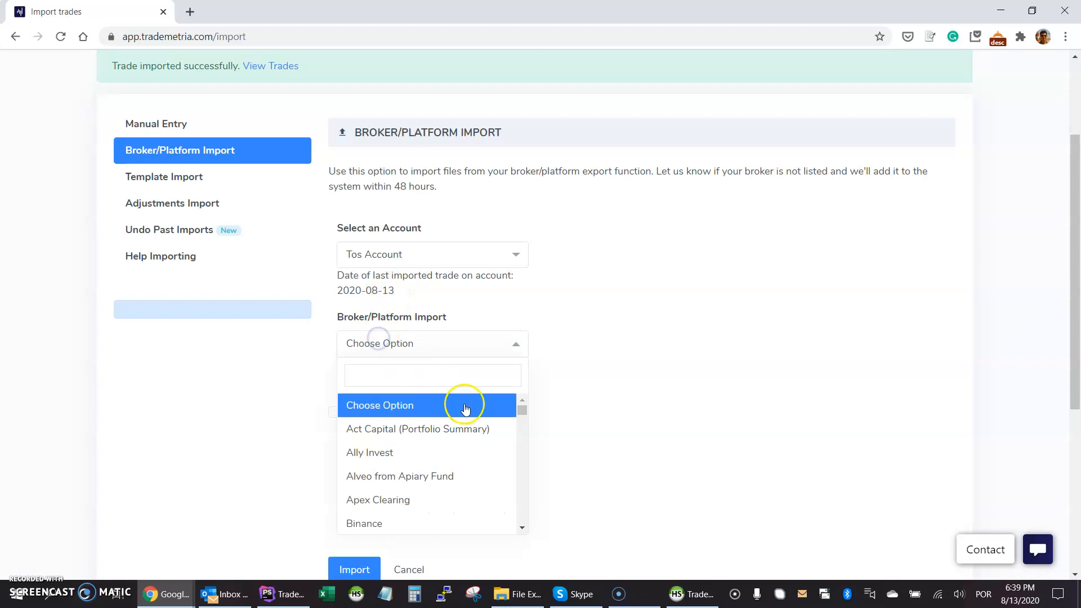
mouse_move(521, 410)
mouse_down()
mouse_move(521, 439)
mouse_move(522, 403)
mouse_up()
text(nin)
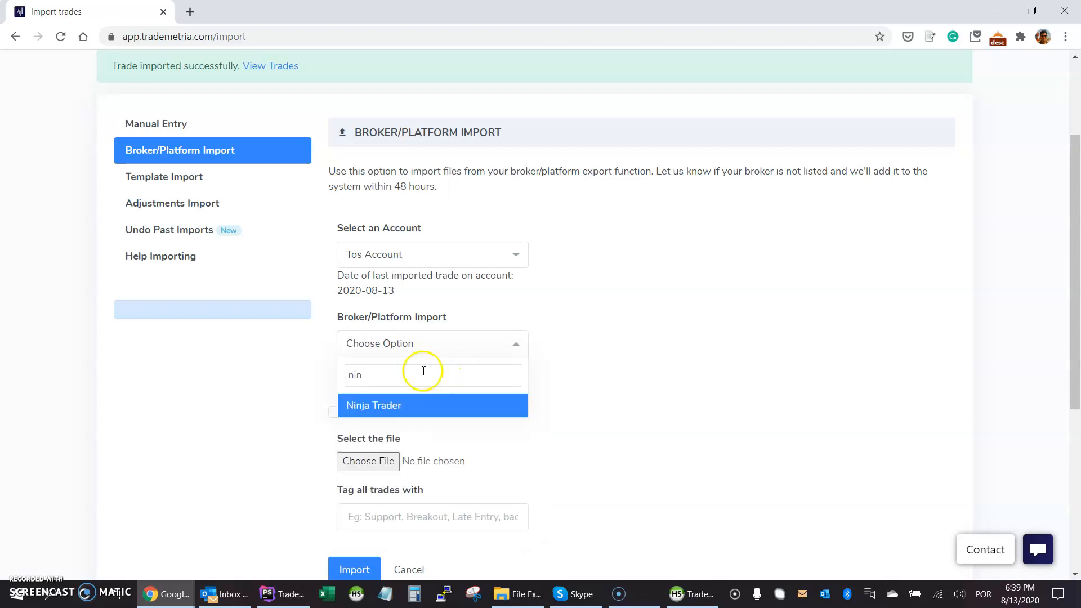
click(417, 407)
click(376, 265)
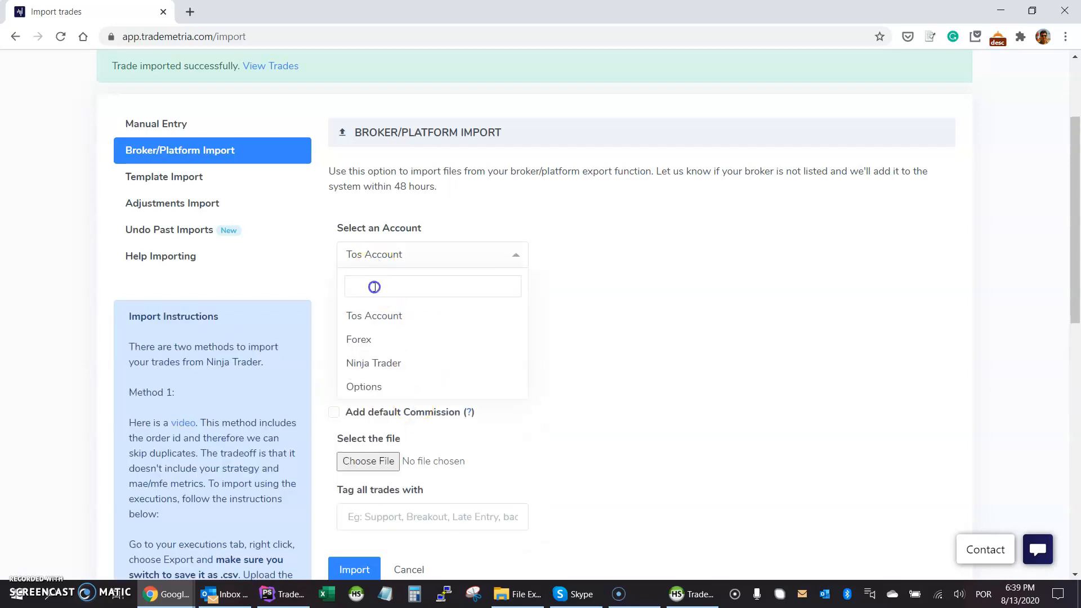
click(374, 363)
scroll(336, 360, down, 1)
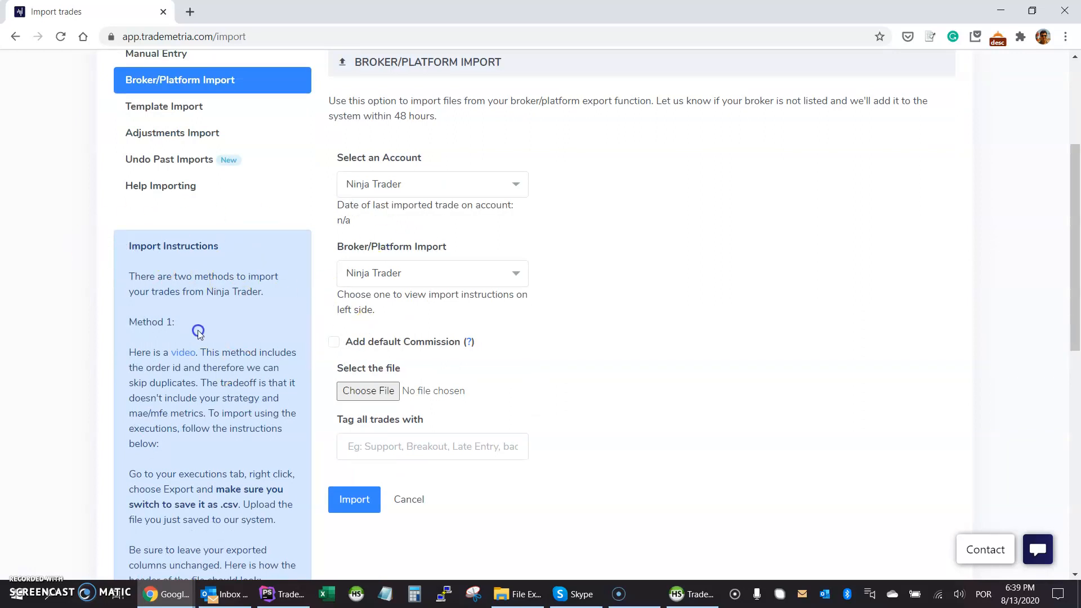
Import nt-test.csv (61 orders, $143.24 net PnL), then choose Import More.
key(super+e)
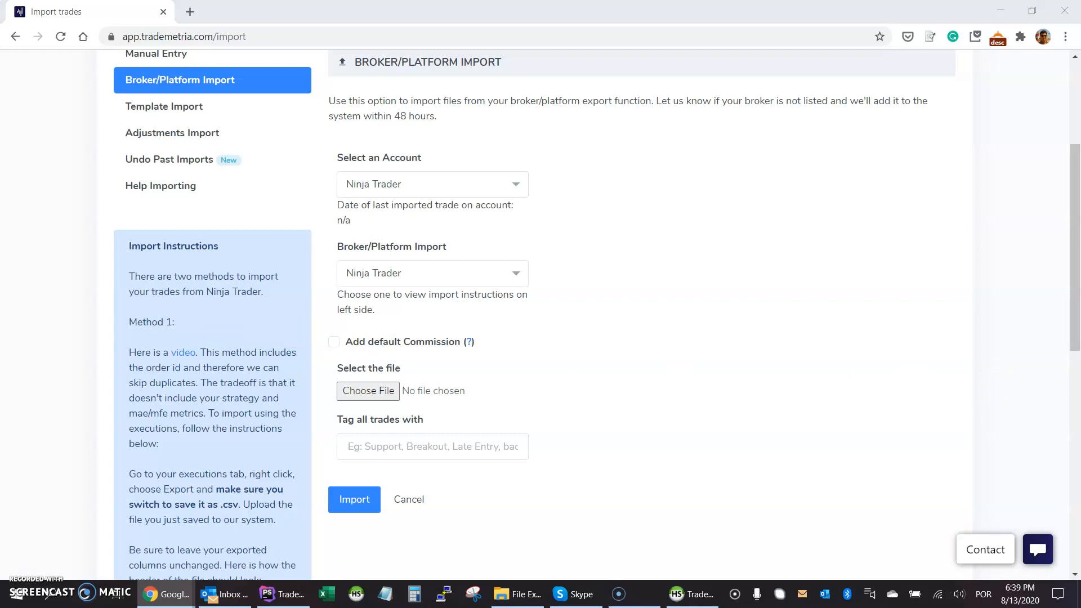
drag(422, 444, 369, 391)
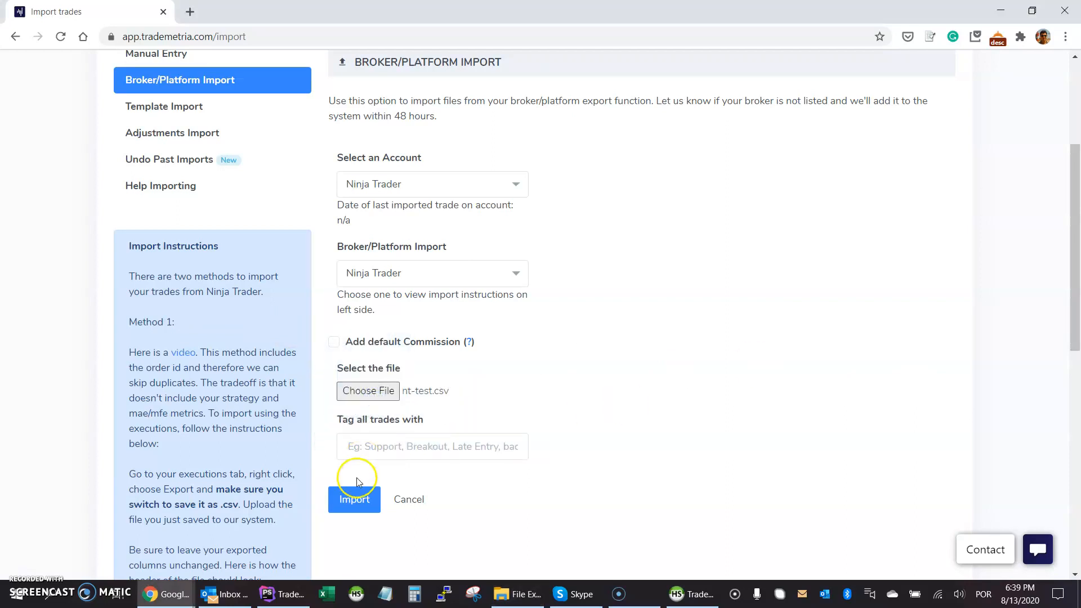
click(353, 502)
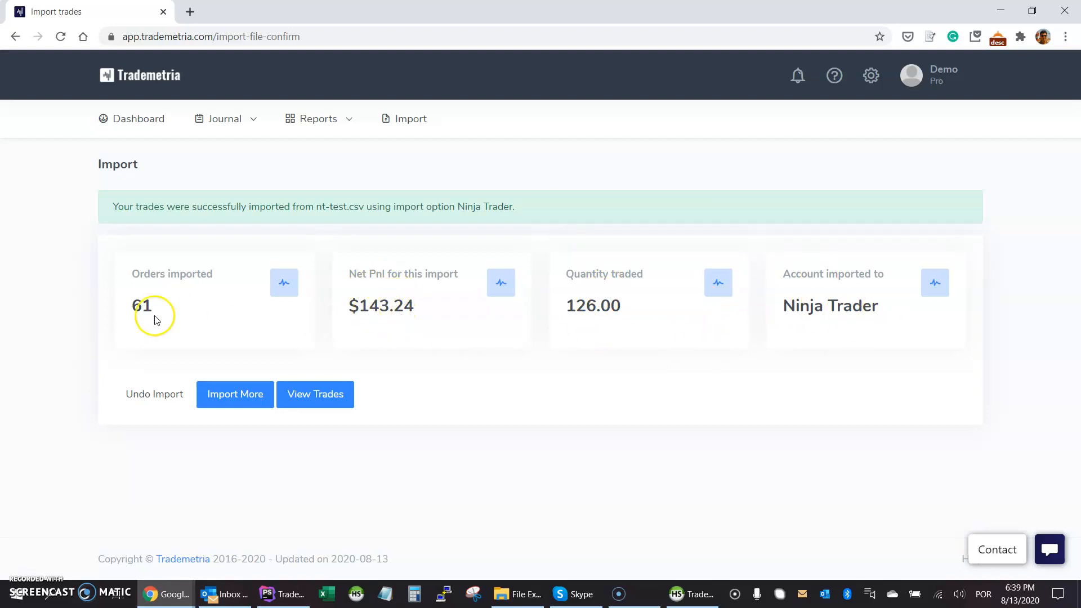
drag(153, 308, 130, 305)
click(131, 305)
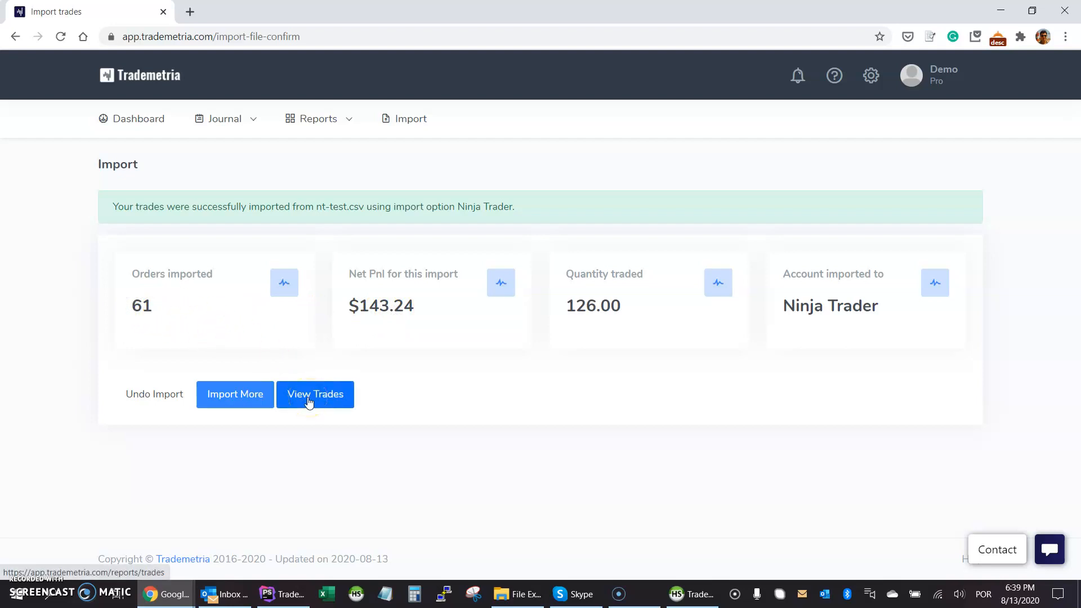
click(233, 397)
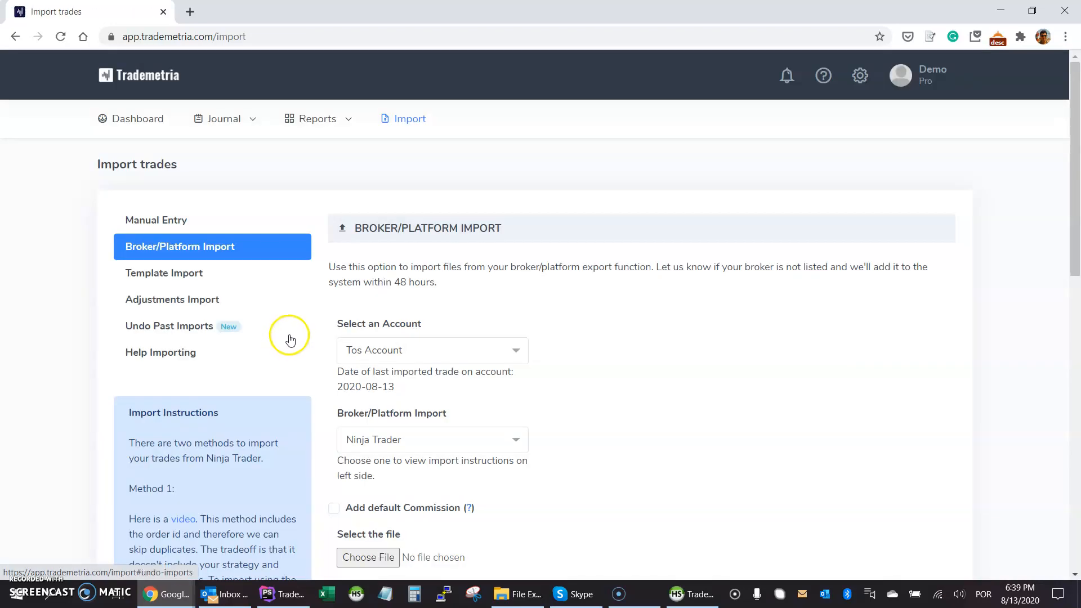
Browse Undo Past Imports, Adjustments and Template Import forms, then download the sample template.
click(175, 327)
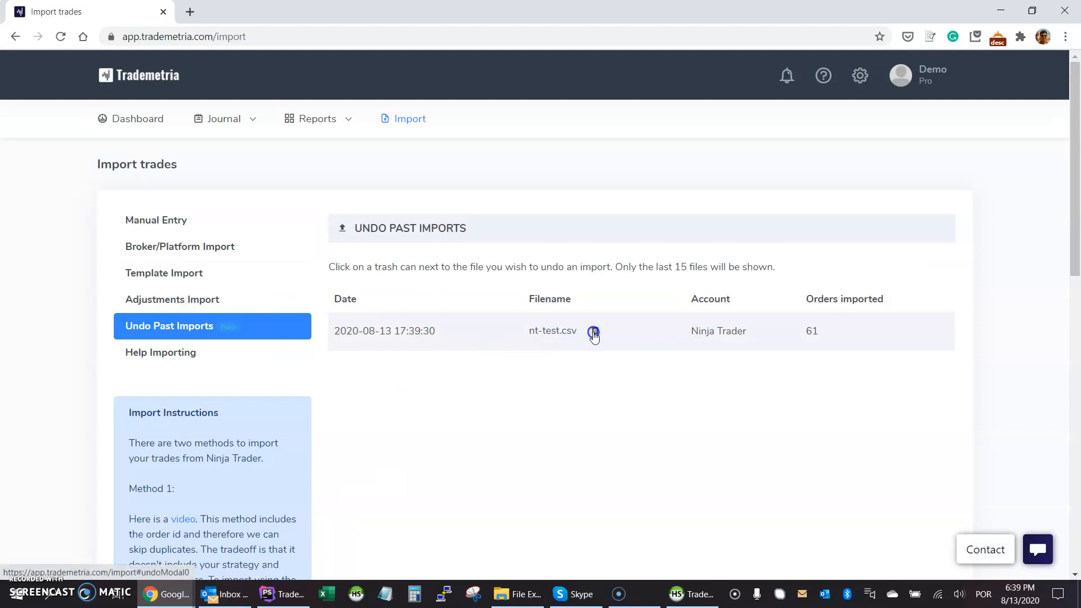
click(203, 304)
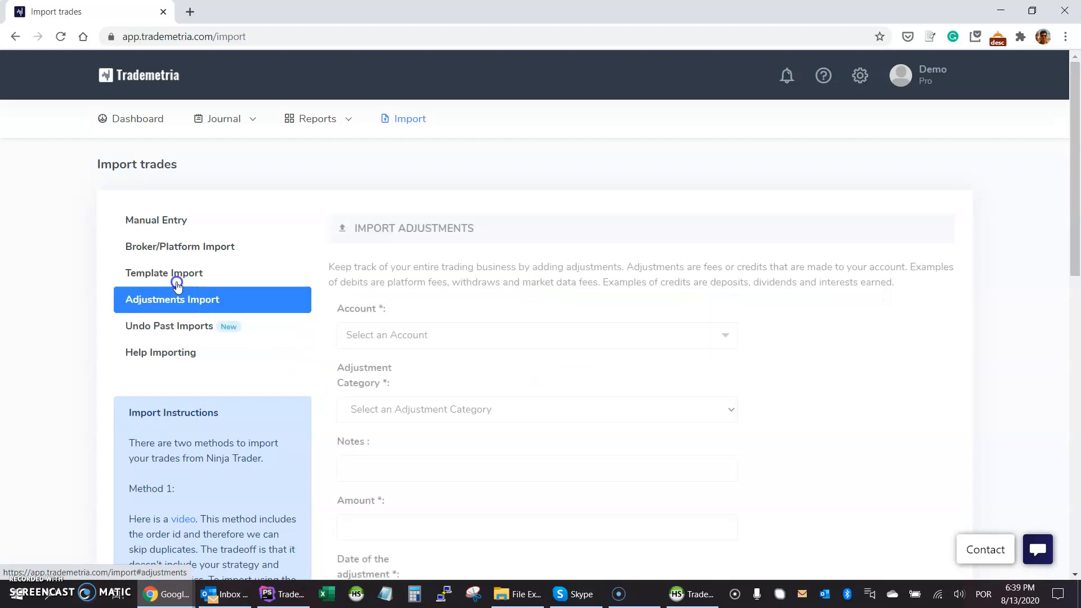
click(176, 272)
click(616, 275)
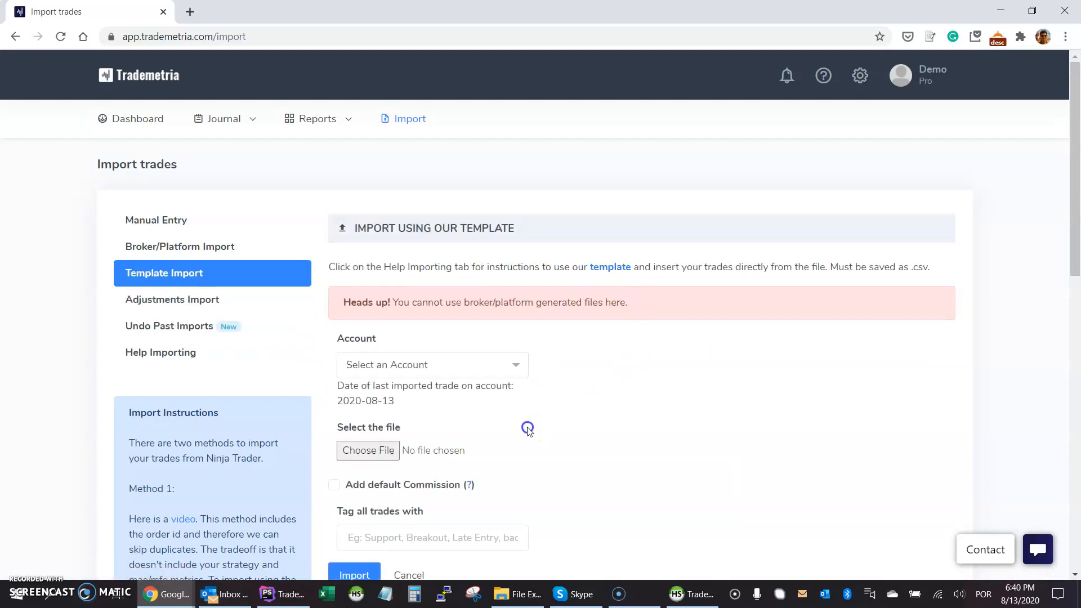
click(162, 246)
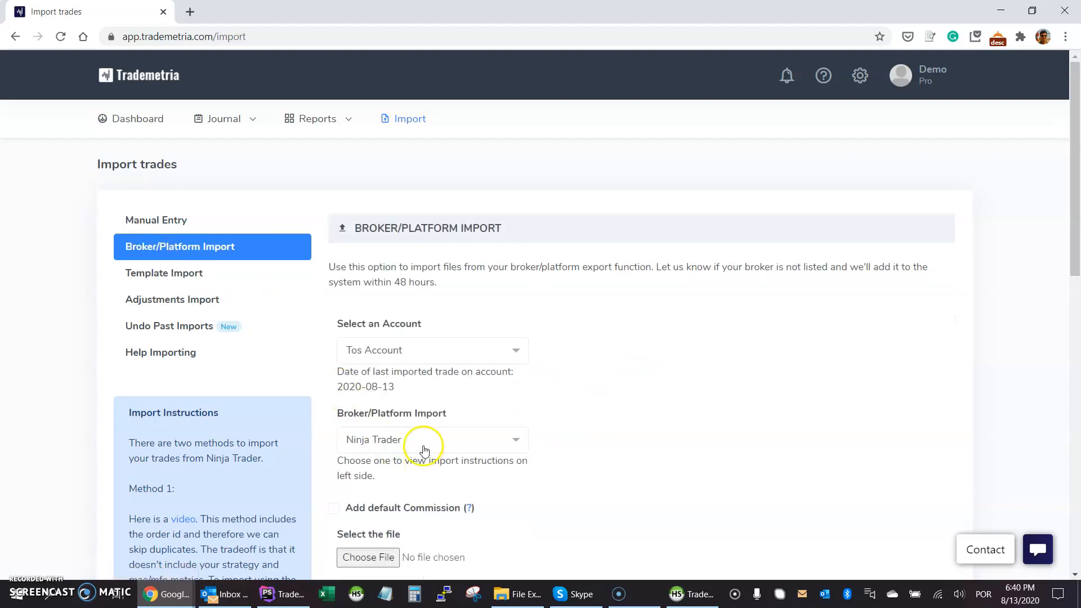
click(217, 277)
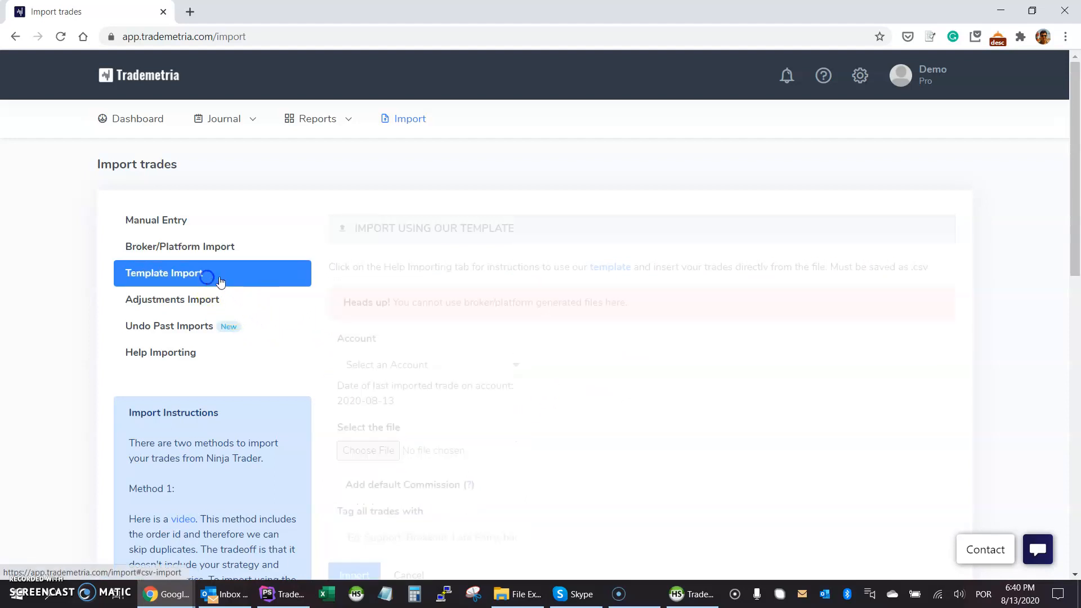
click(605, 276)
Open model.trademetria (21).txt in Notepad, inspect its header and two sample rows, then minimize it.
click(73, 563)
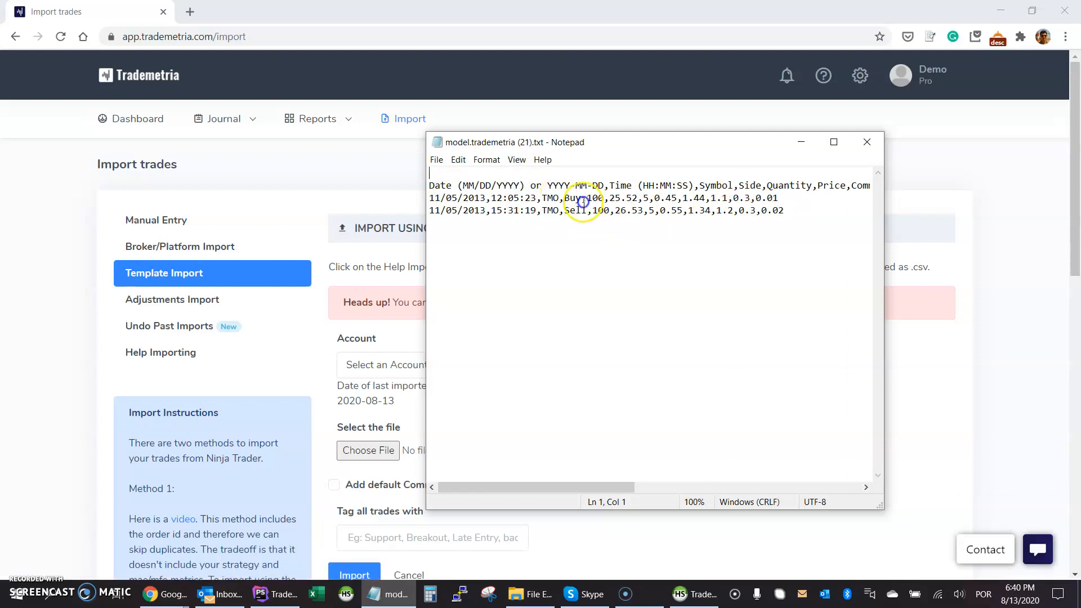
drag(532, 488, 777, 362)
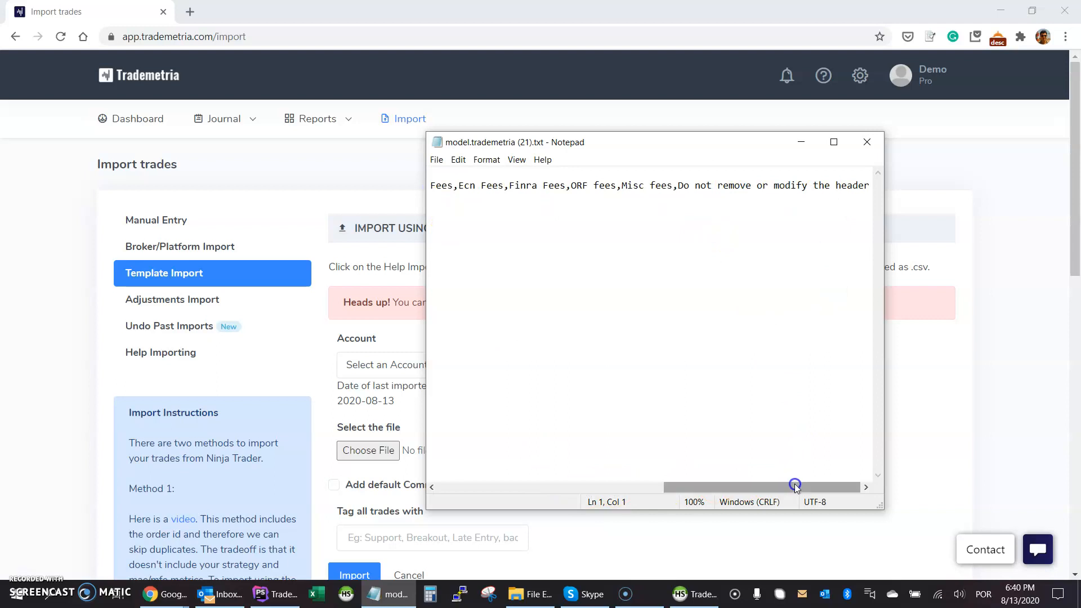
drag(796, 485, 483, 473)
drag(797, 211, 426, 197)
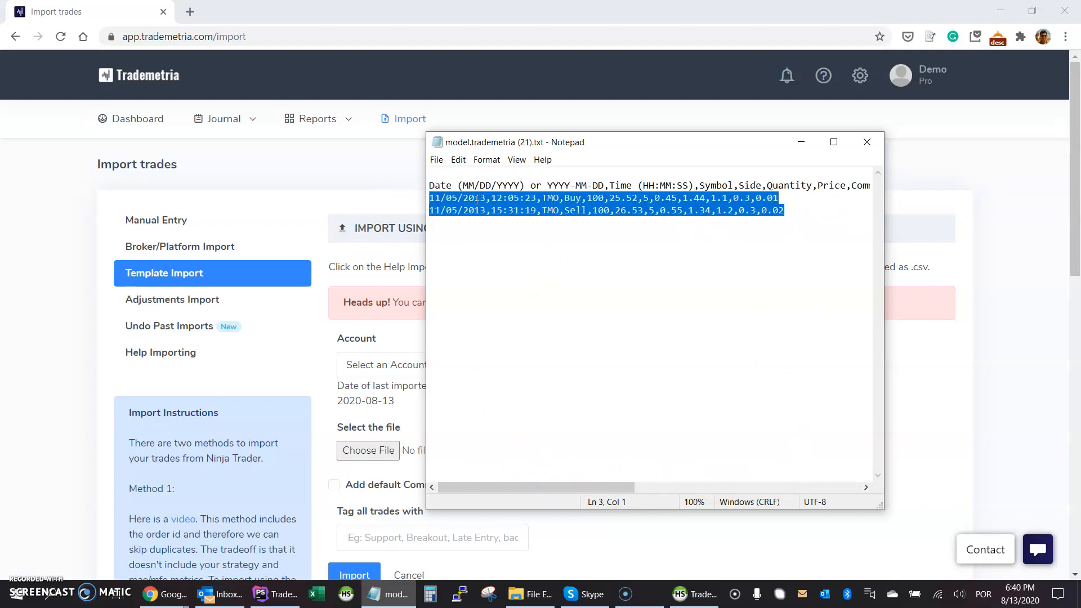
click(800, 143)
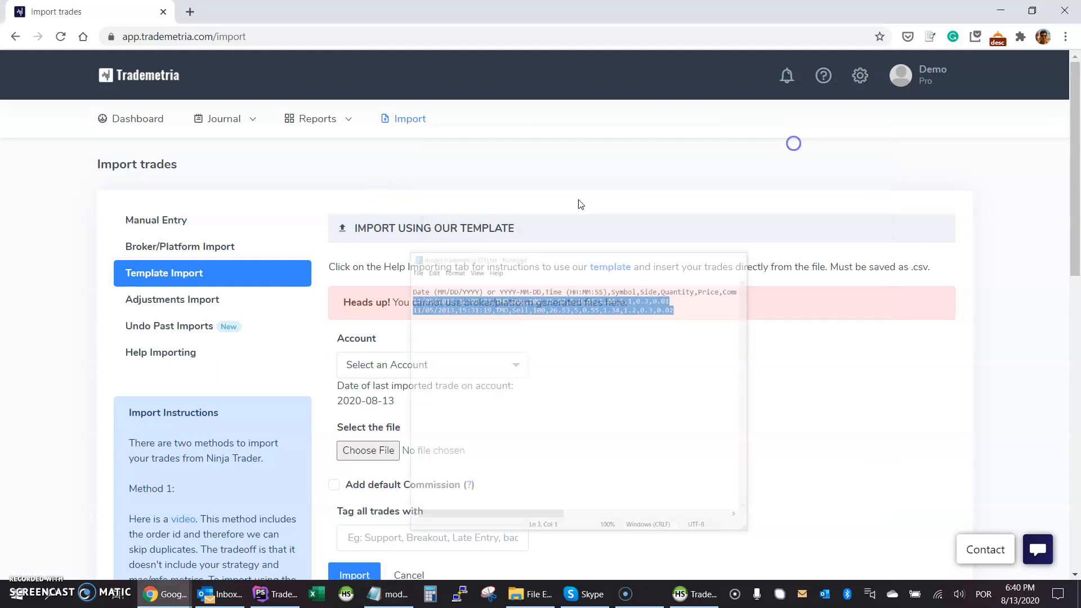
Choose Tos Account and '2 - Deposit (Credit)', then try adding the adjustment without an amount.
click(165, 304)
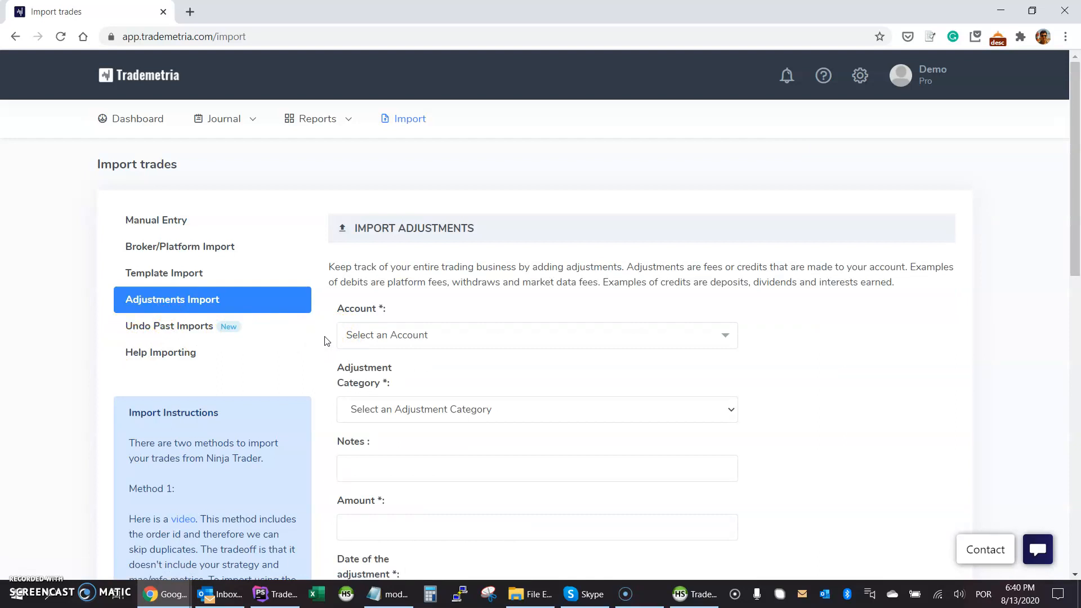
scroll(325, 340, down, 2)
click(369, 196)
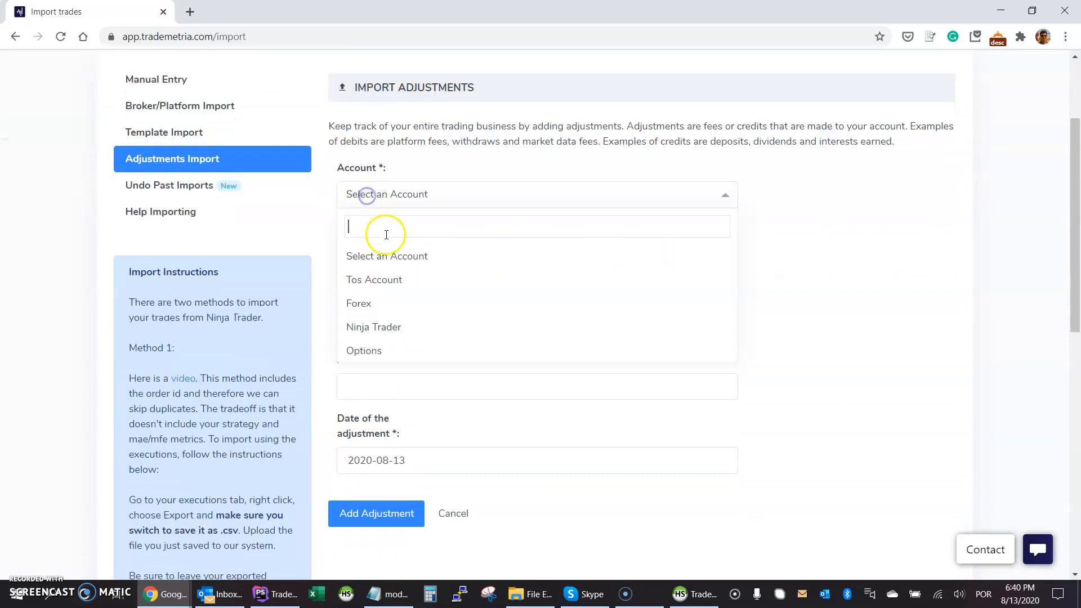
click(391, 281)
click(386, 270)
click(398, 315)
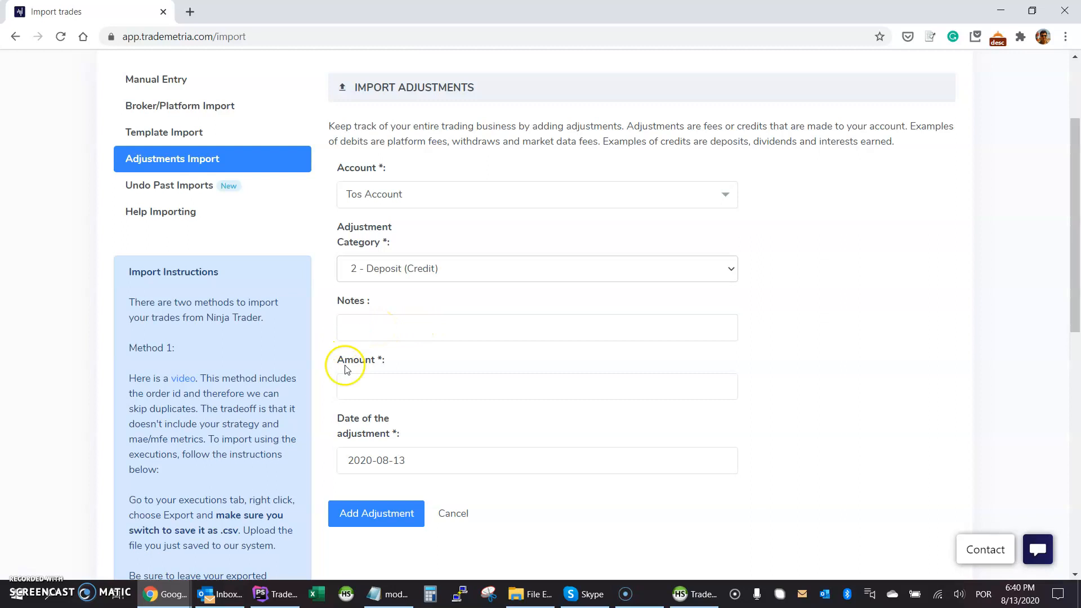
click(356, 394)
Look through the adjustment categories without changing them, then go to Manual Entry.
click(389, 265)
scroll(495, 389, down, 3)
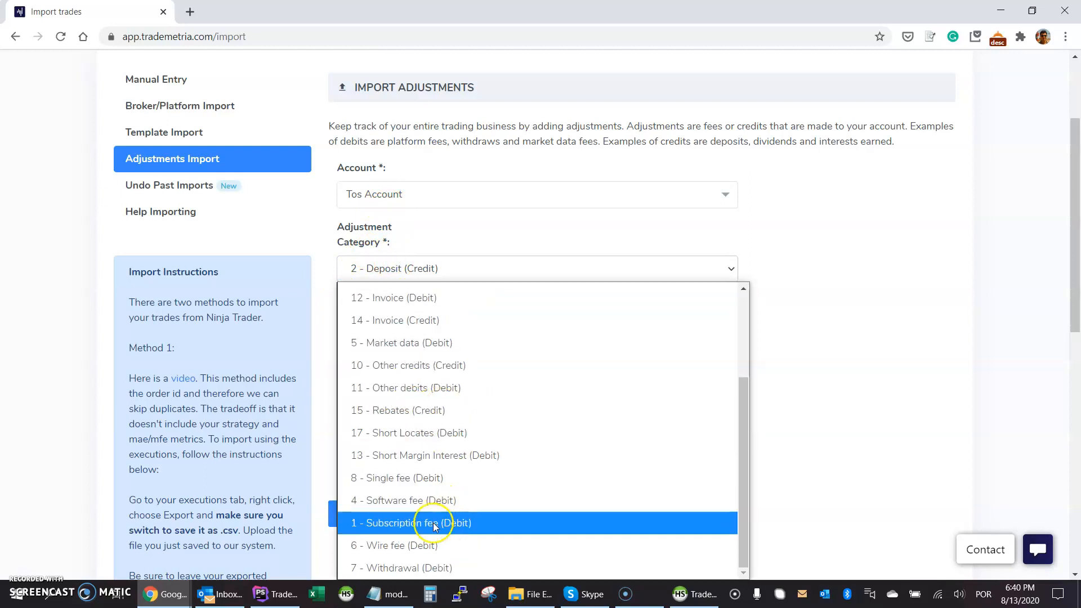
click(813, 270)
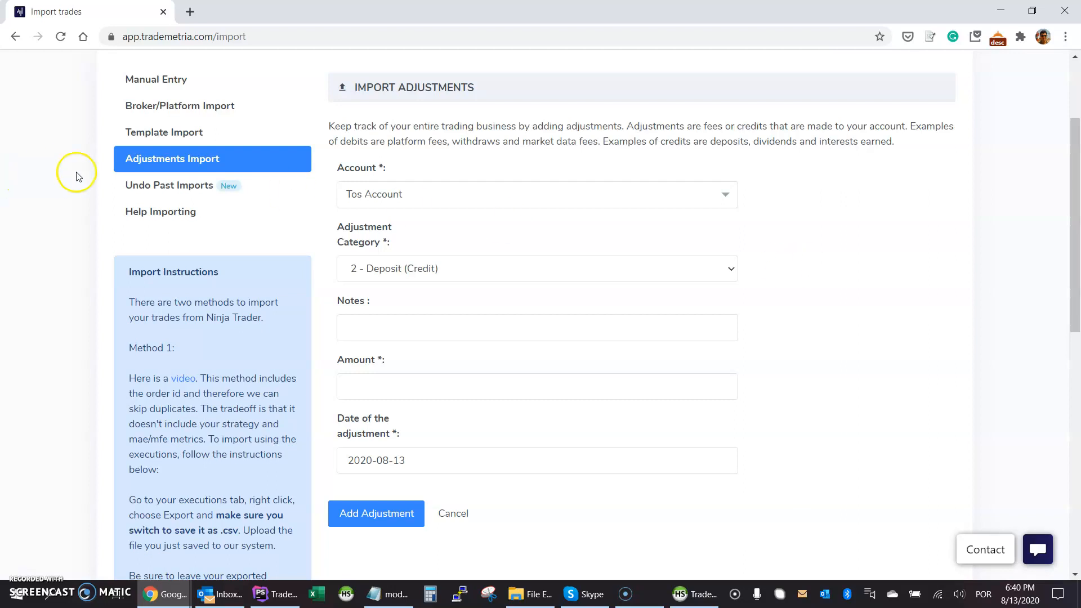
scroll(77, 175, up, 3)
click(193, 219)
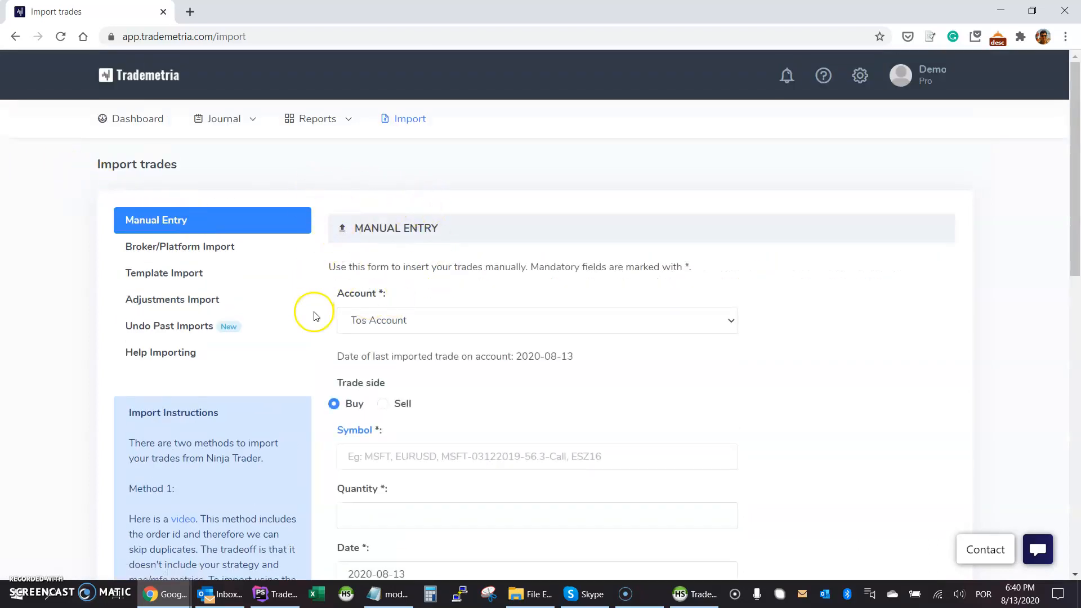
Open Reports > My trades, scroll the trade list, and pick the Last 30 Days date range.
mouse_move(317, 124)
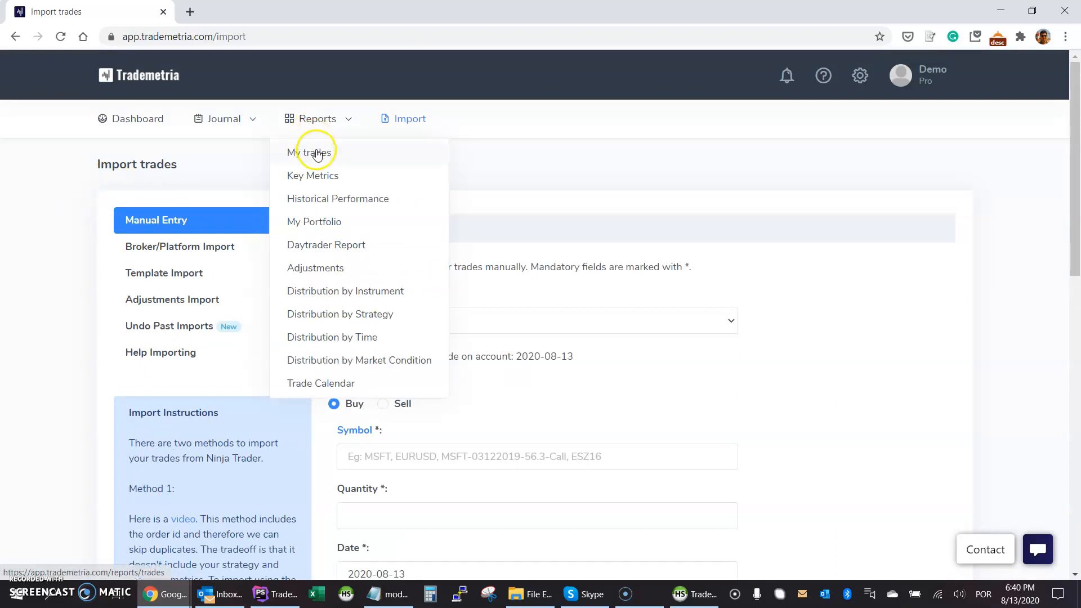
click(376, 153)
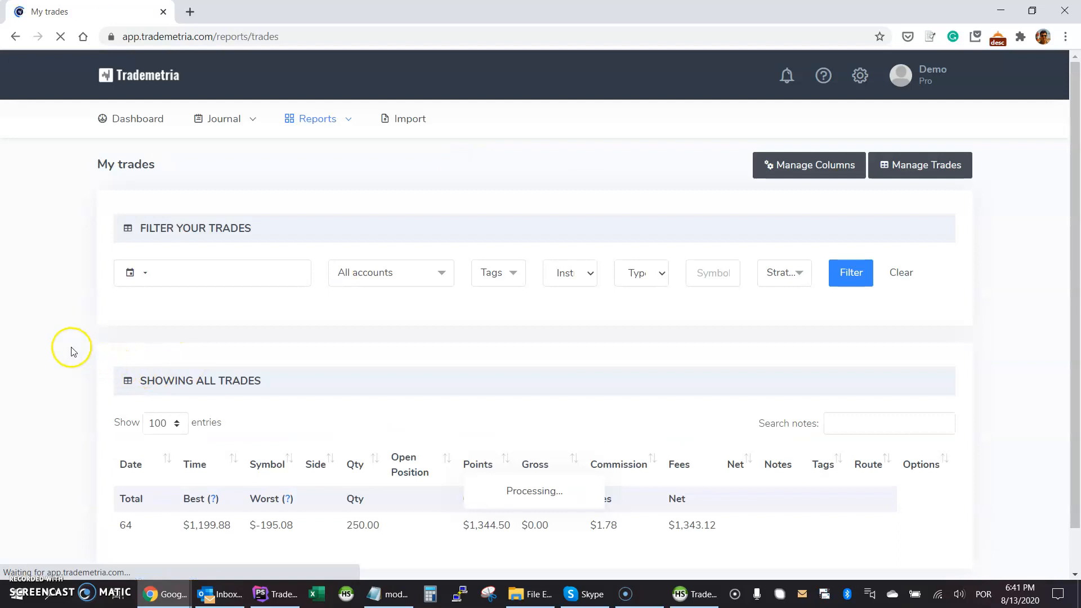
scroll(71, 352, down, 2)
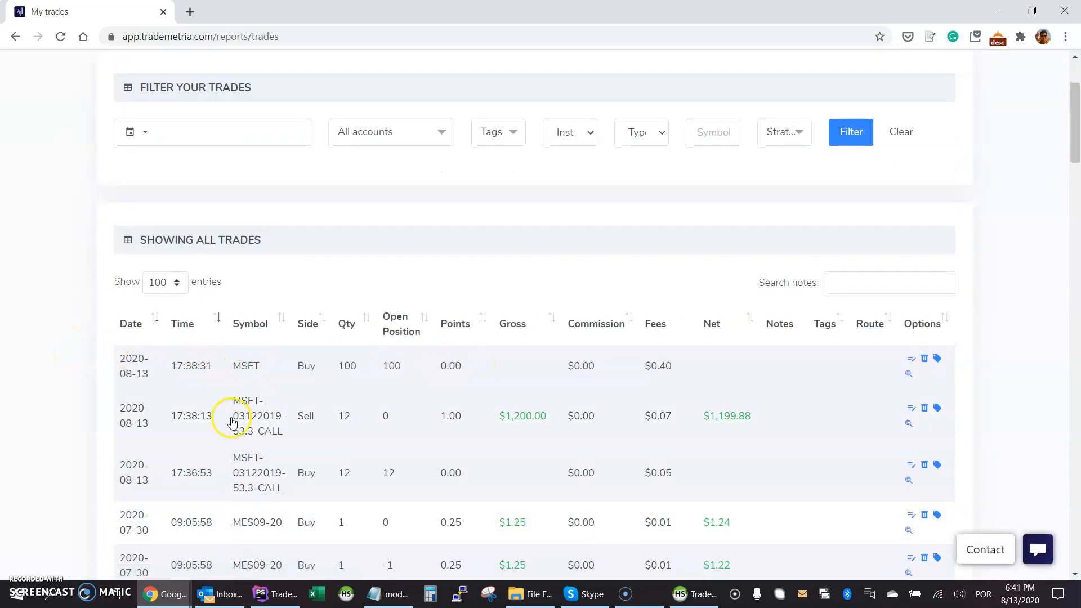
scroll(256, 405, down, 1)
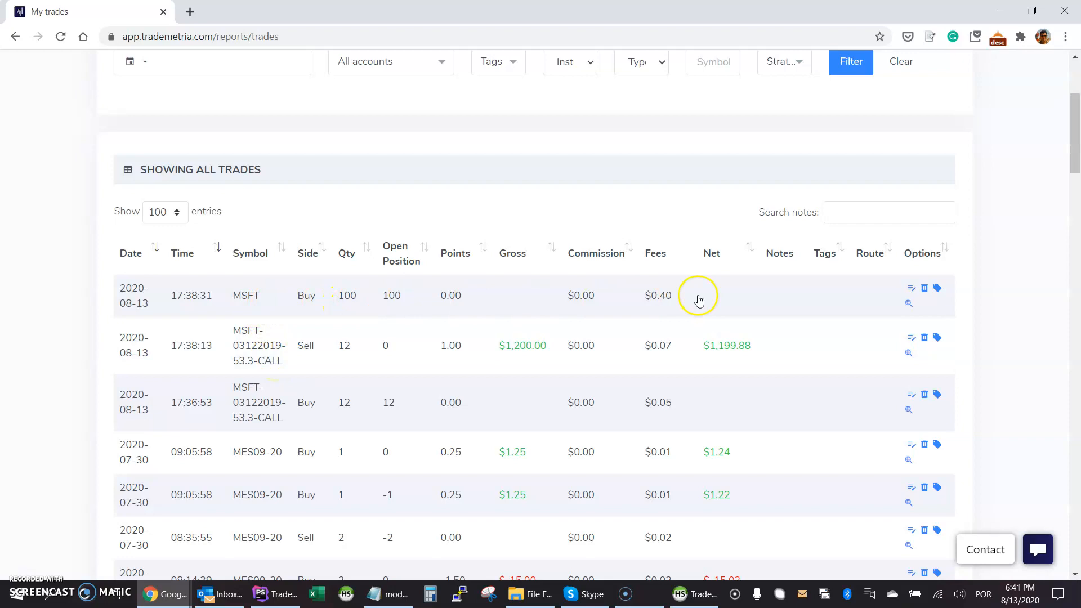
scroll(302, 437, down, 3)
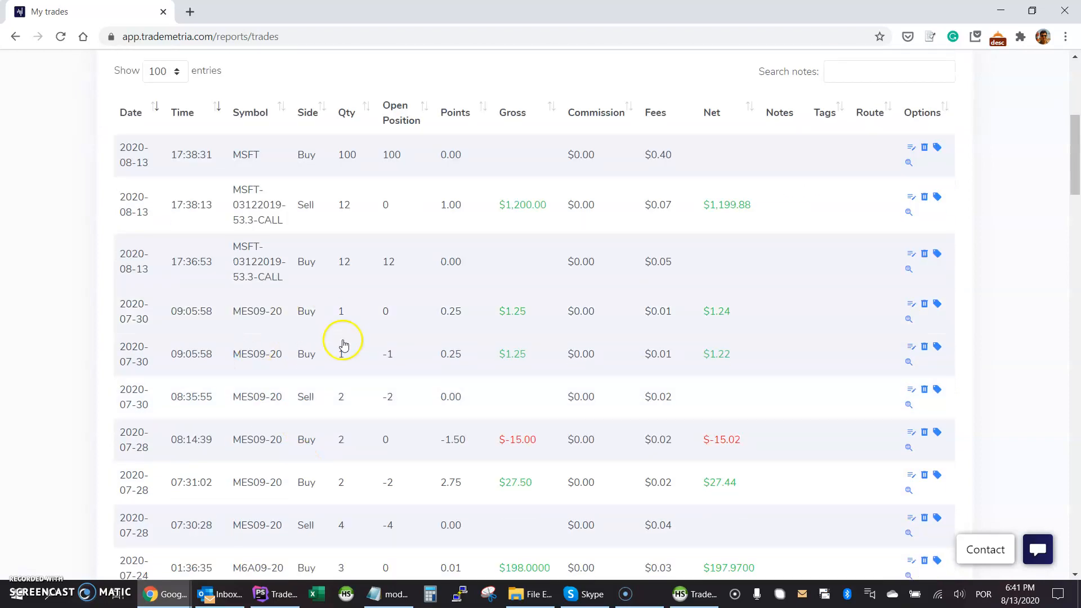
scroll(451, 365, up, 7)
click(177, 276)
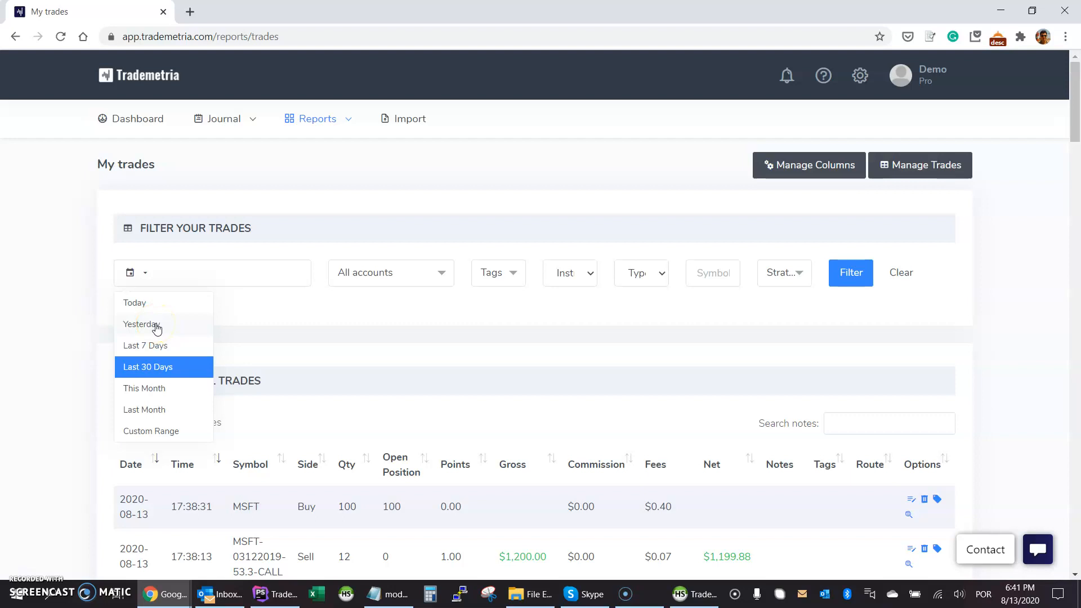
click(160, 370)
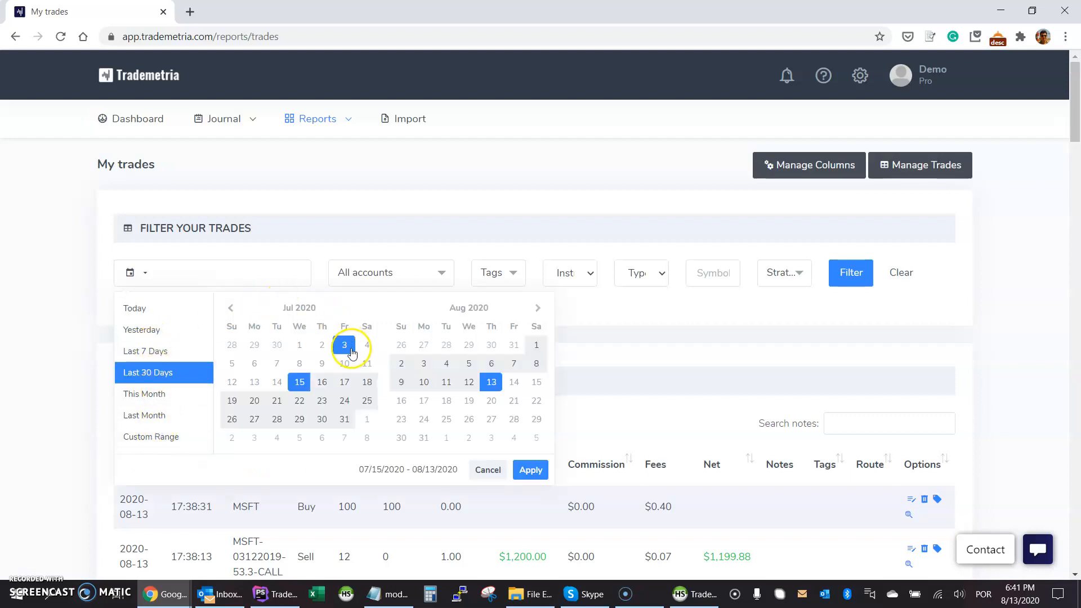
click(392, 272)
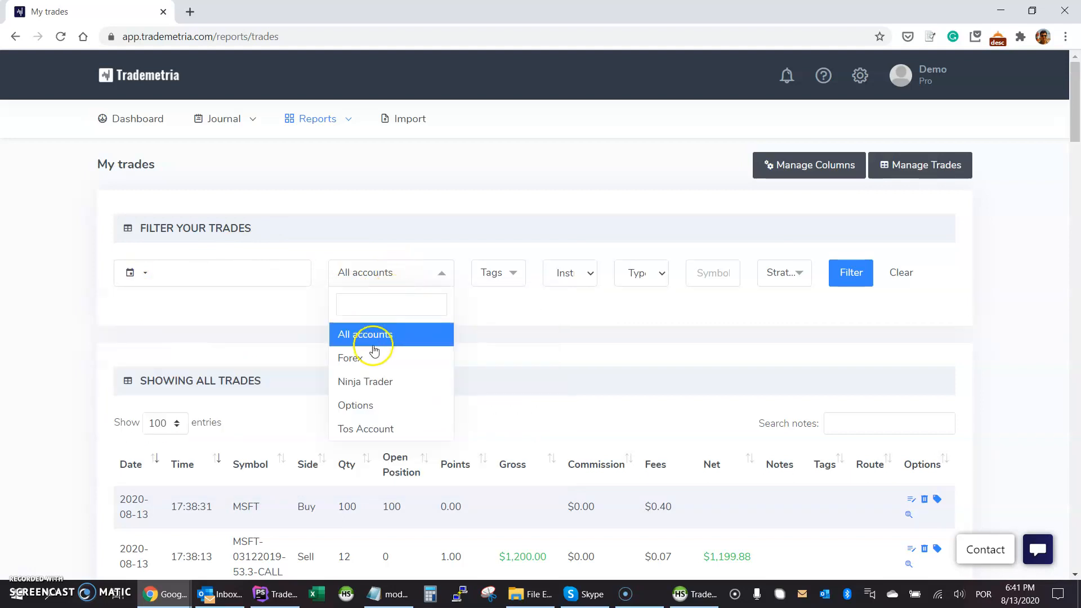
click(506, 276)
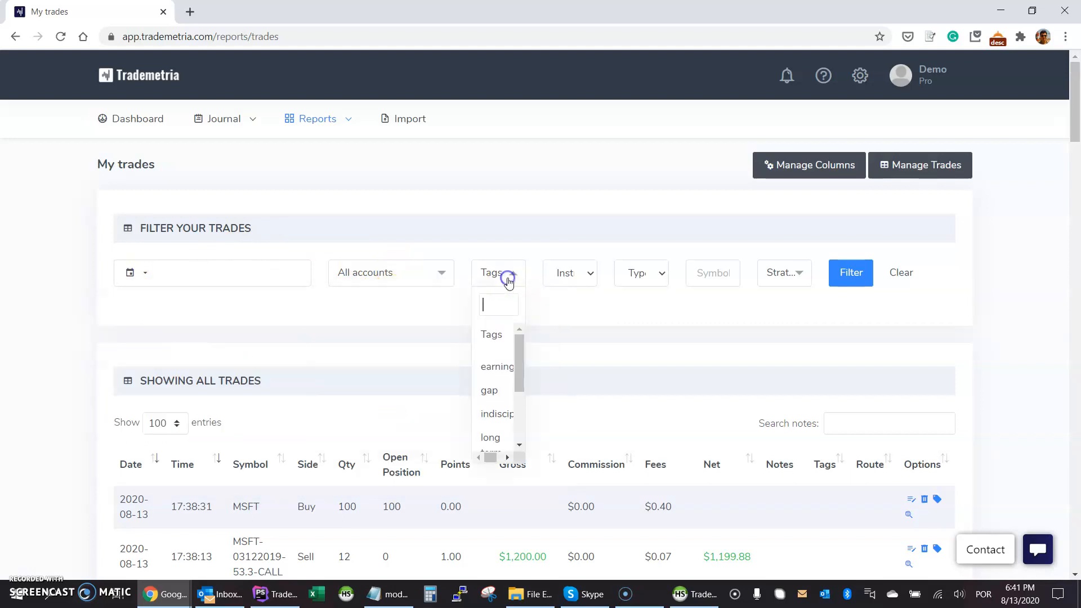
click(569, 274)
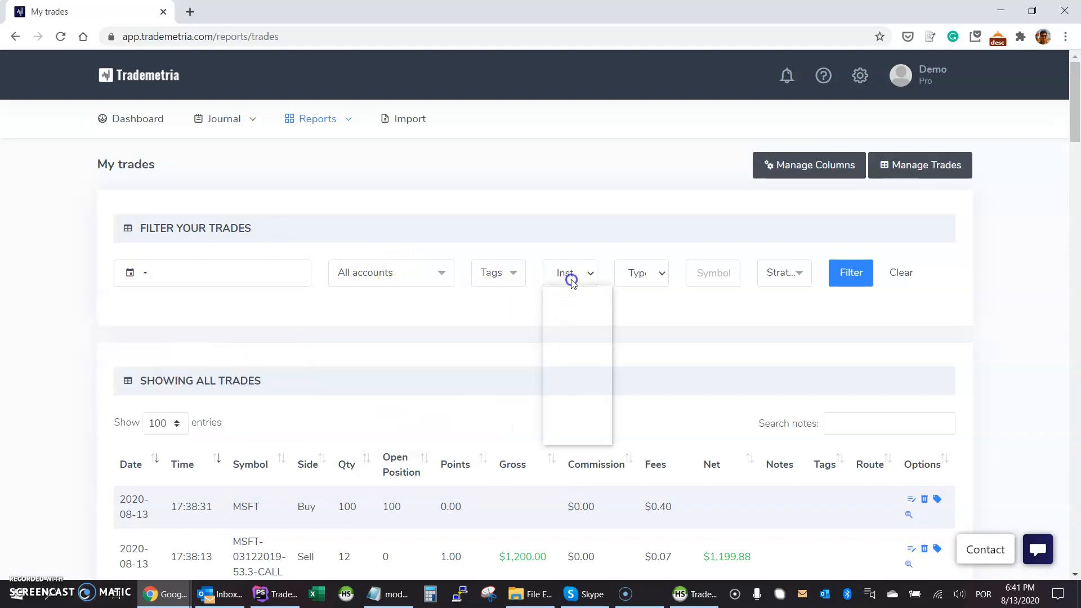
click(641, 273)
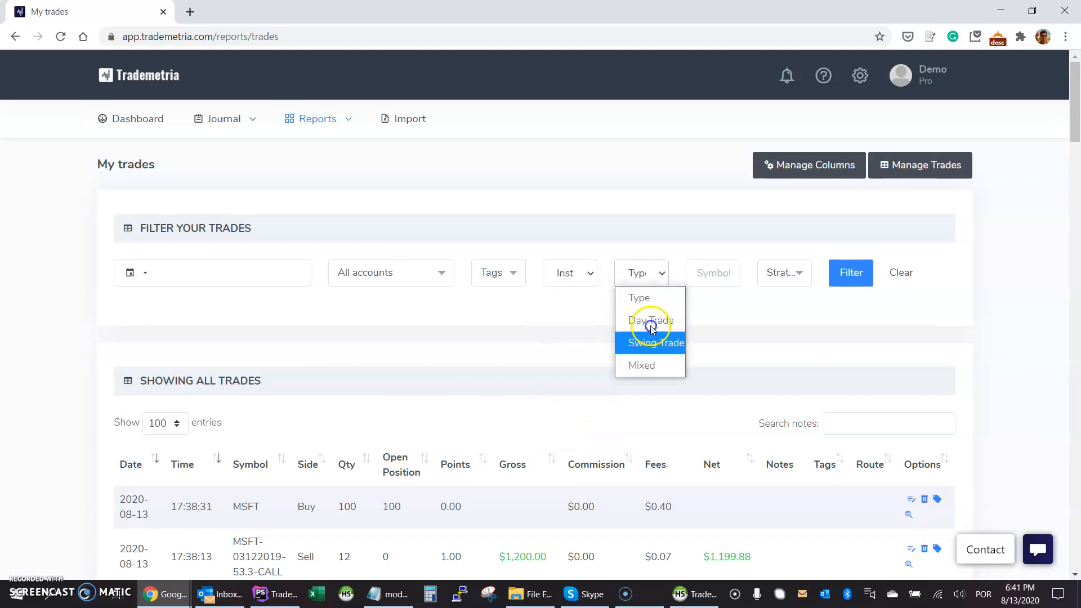
click(711, 273)
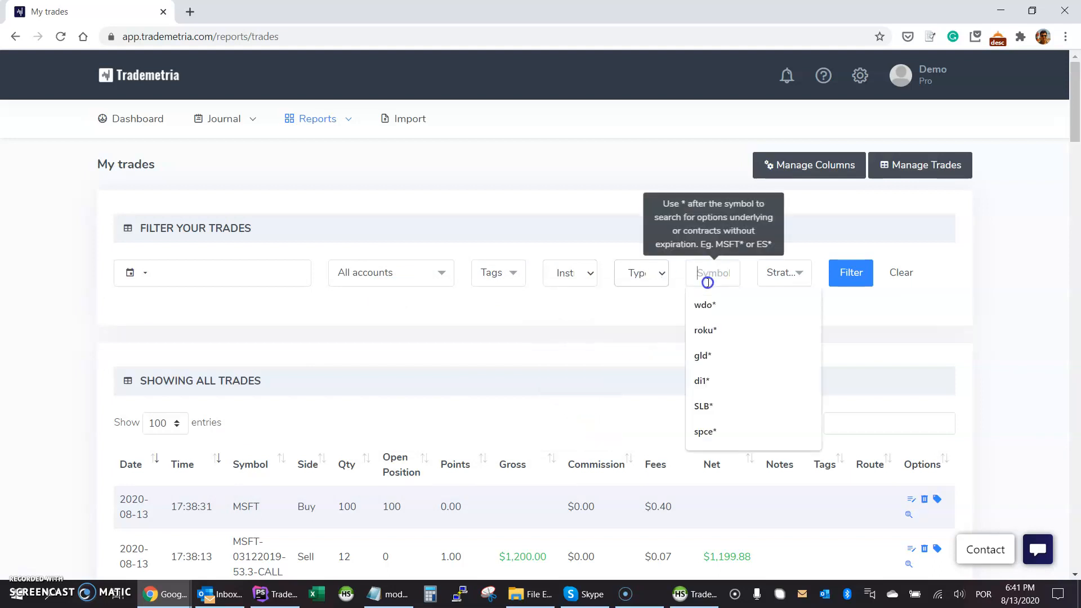
click(784, 271)
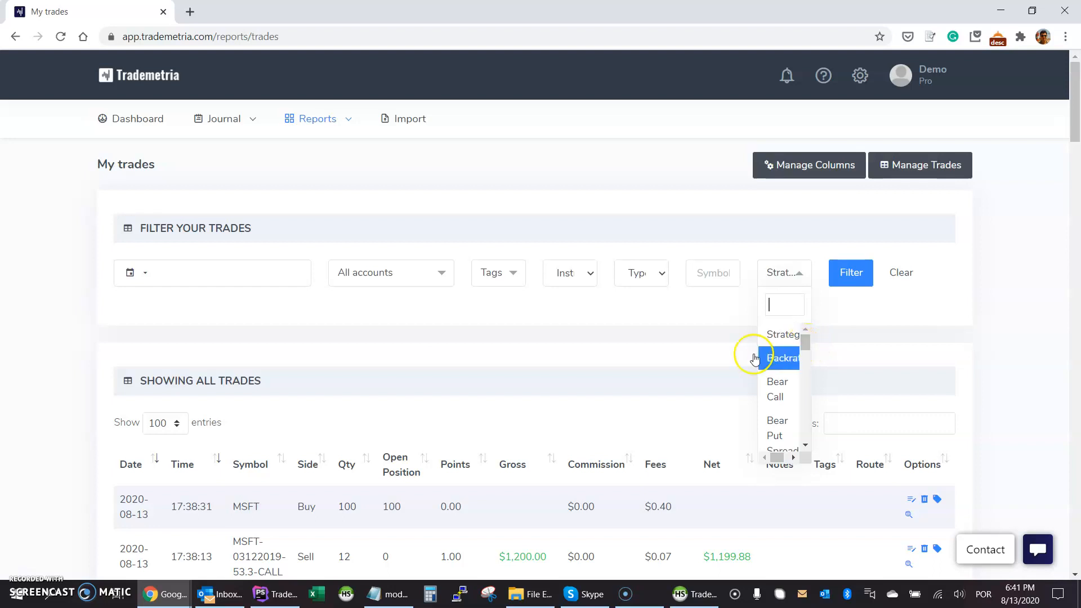
click(894, 317)
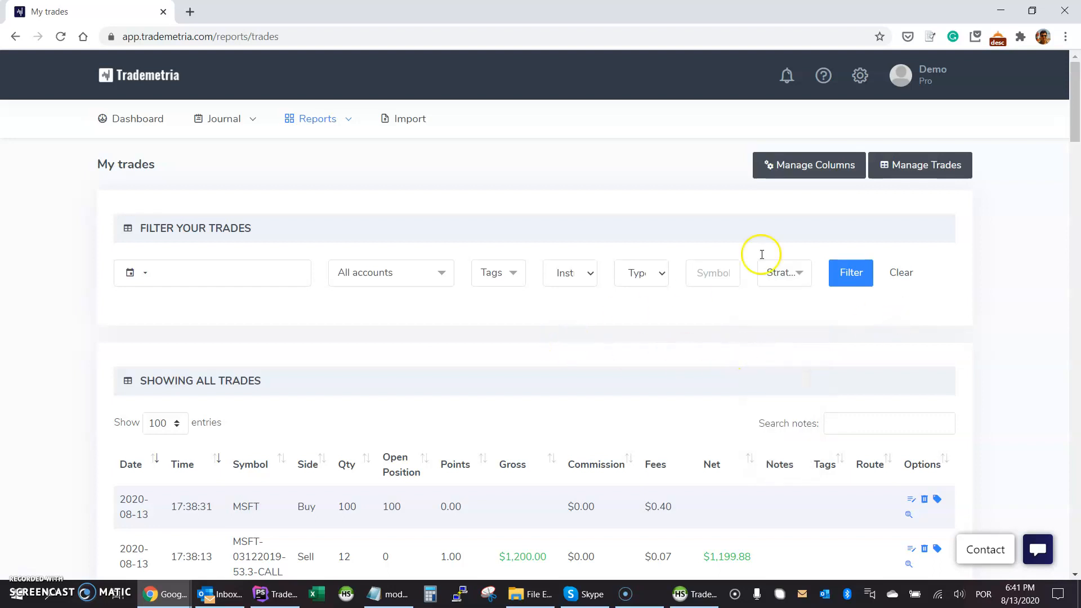
click(795, 168)
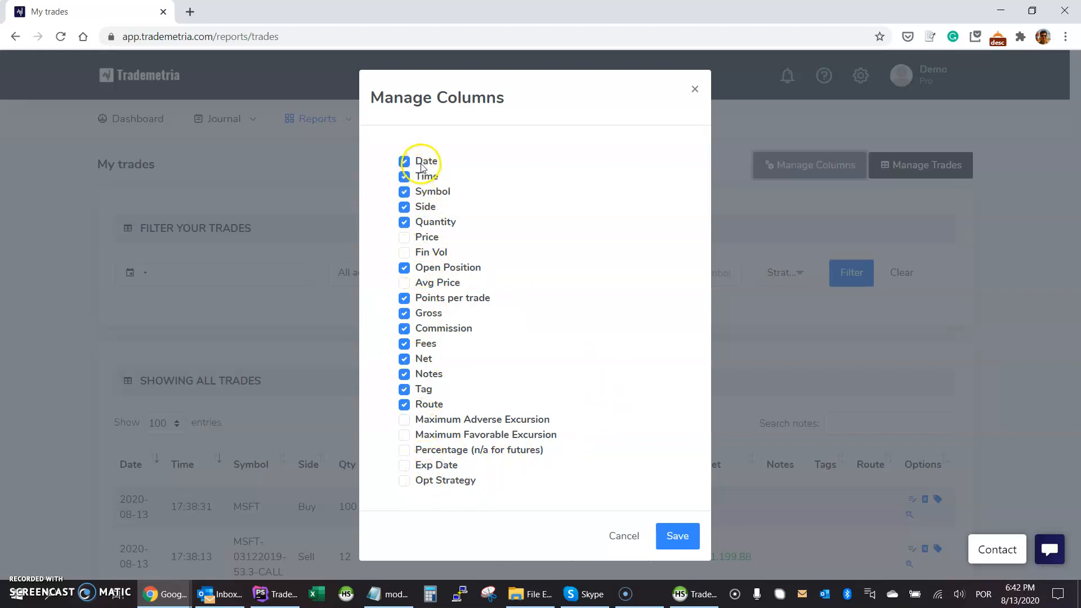
click(610, 532)
click(373, 274)
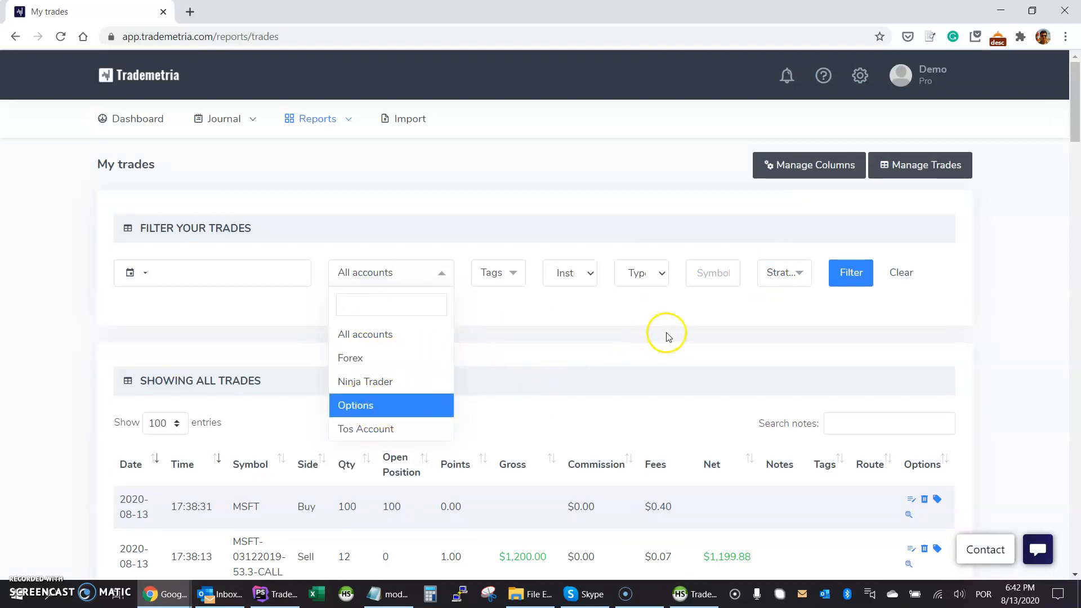
click(523, 343)
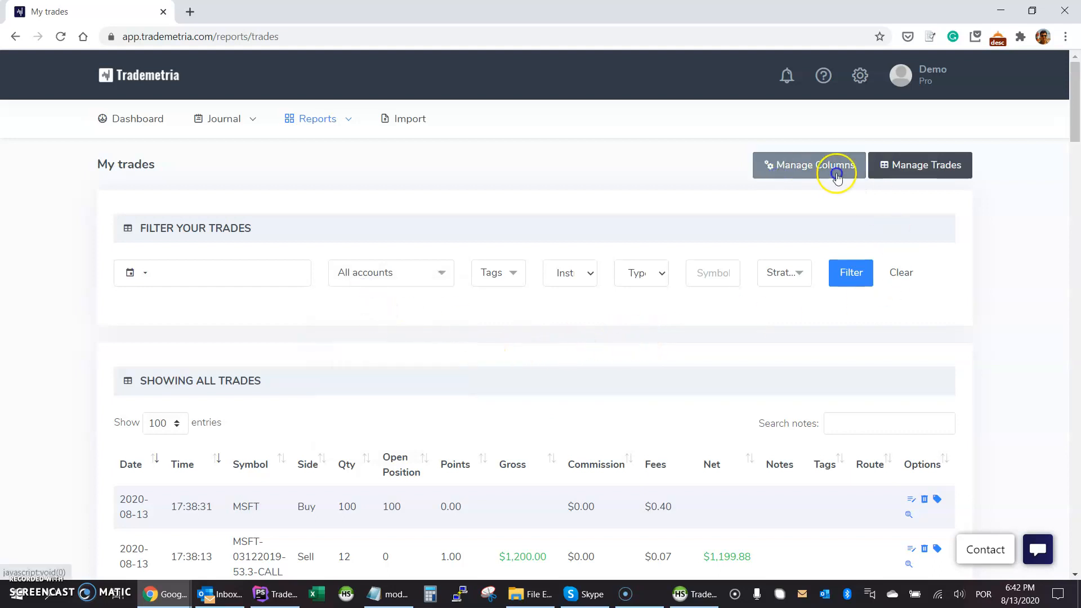
click(901, 176)
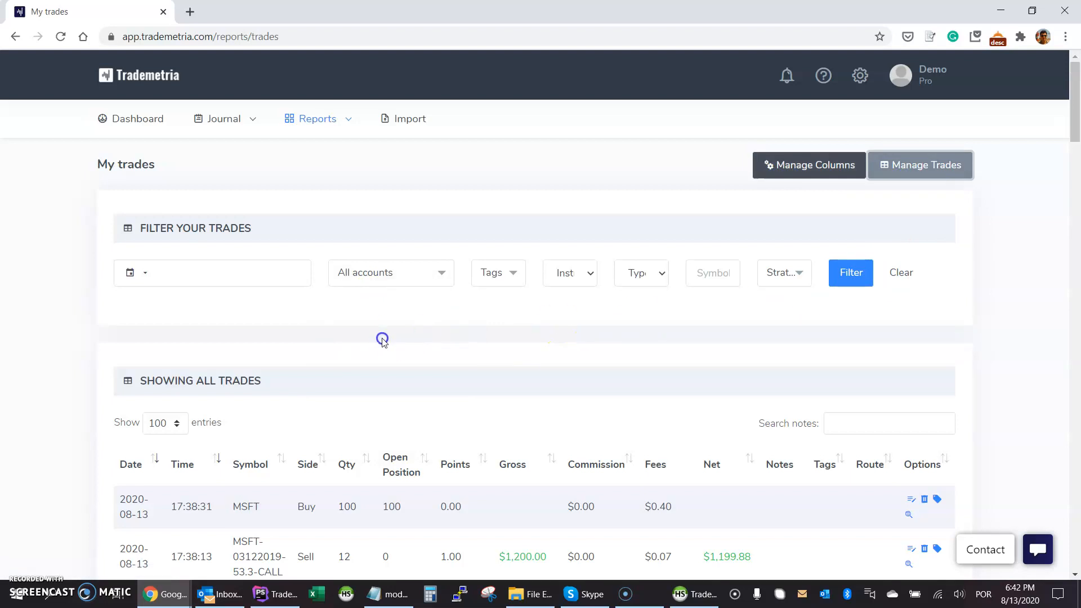
Turn on Manage Trades and view the Choose Option bulk actions without picking one.
click(928, 167)
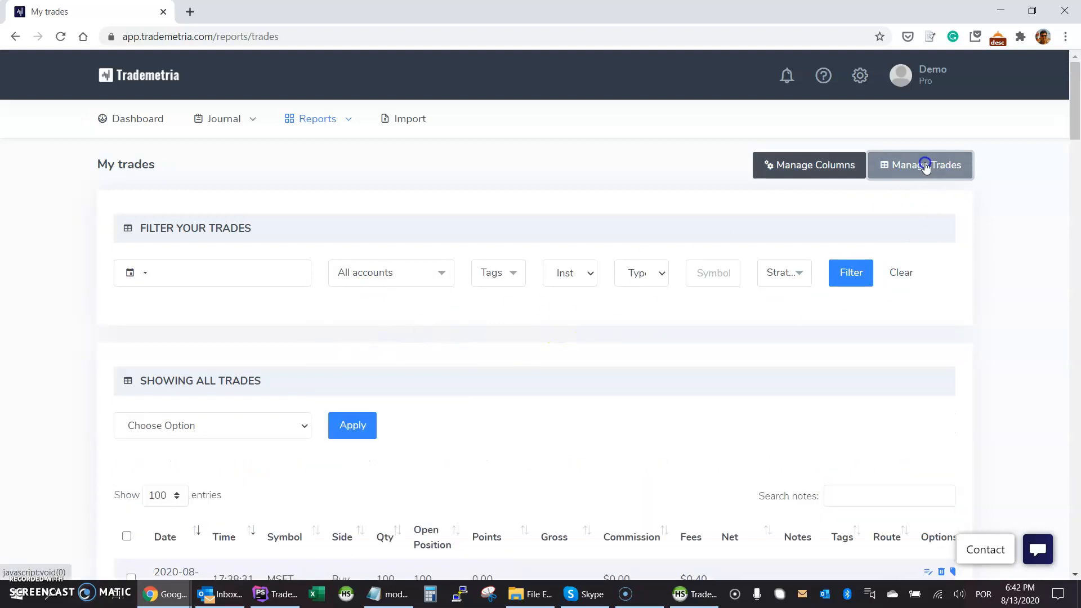
scroll(208, 338, down, 2)
click(198, 288)
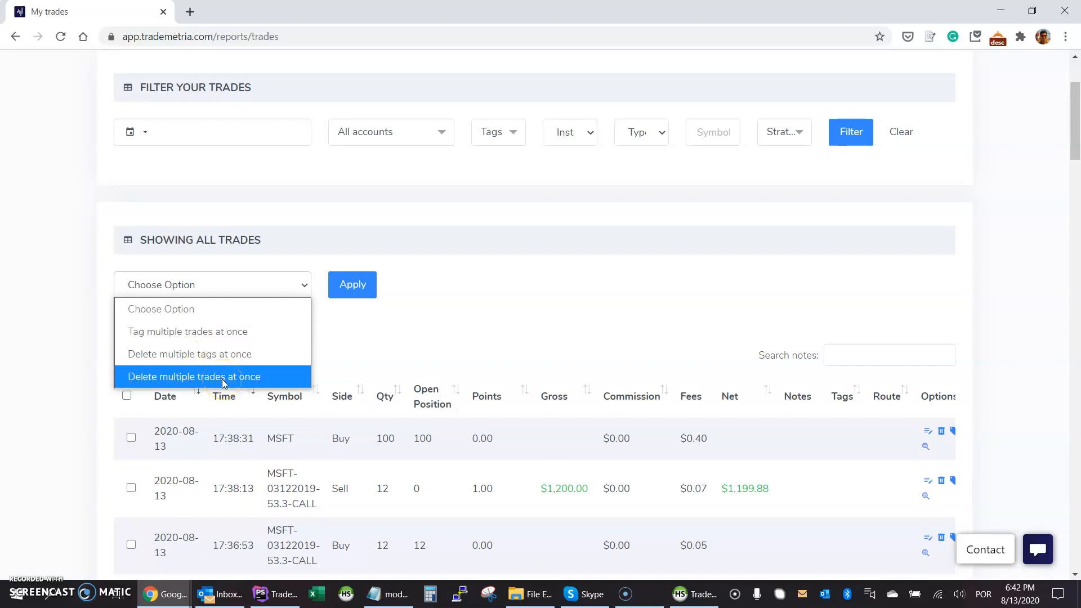
click(653, 336)
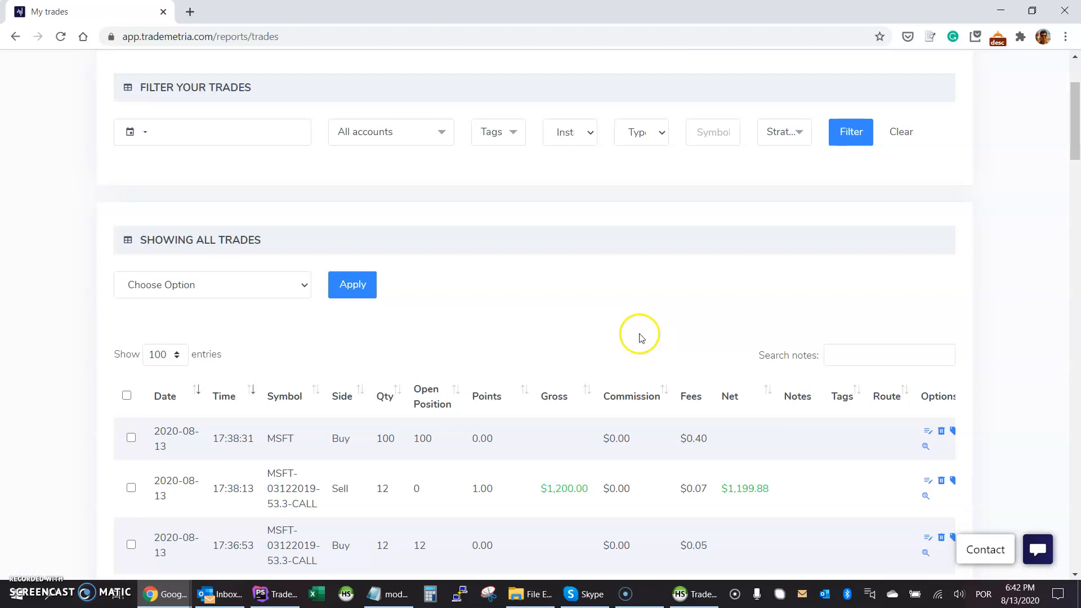
scroll(133, 337, down, 3)
scroll(693, 290, up, 5)
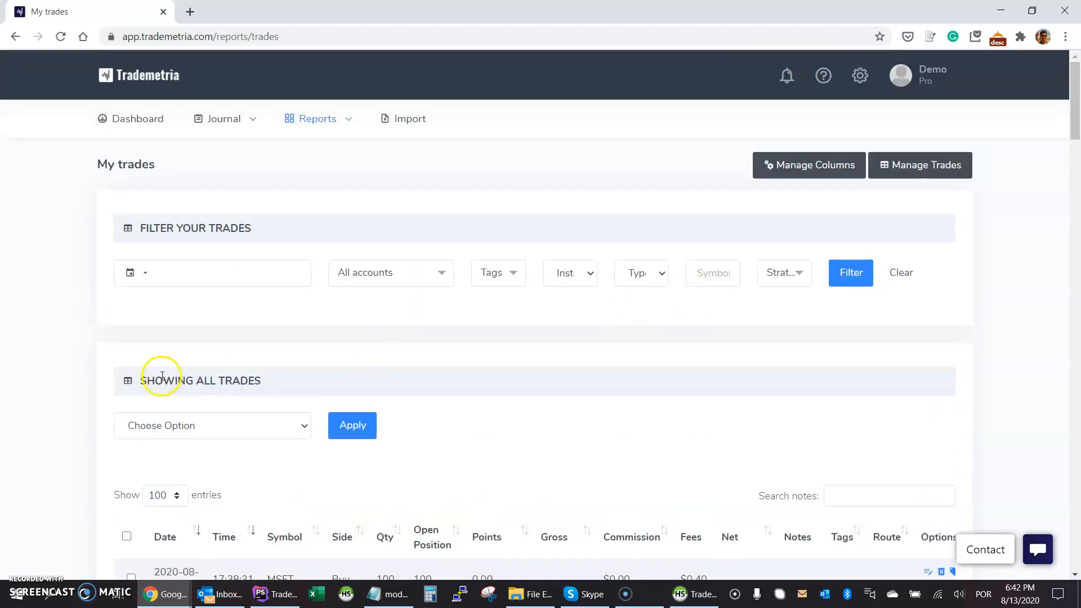
Open the Accounts & Fees settings in a new tab and scroll through it.
click(860, 75)
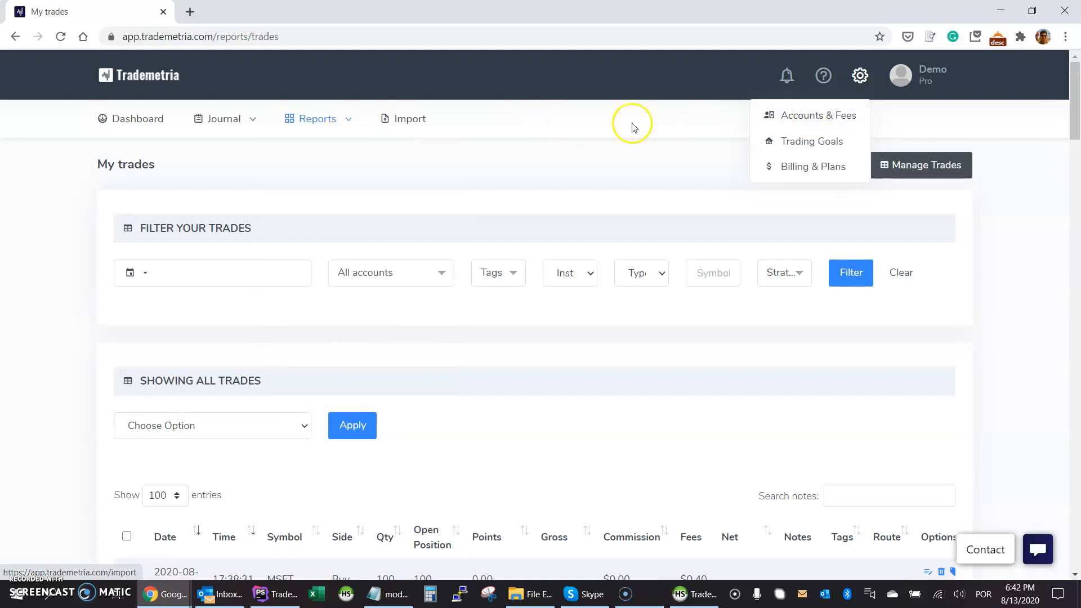
right_click(799, 115)
click(828, 121)
click(255, 7)
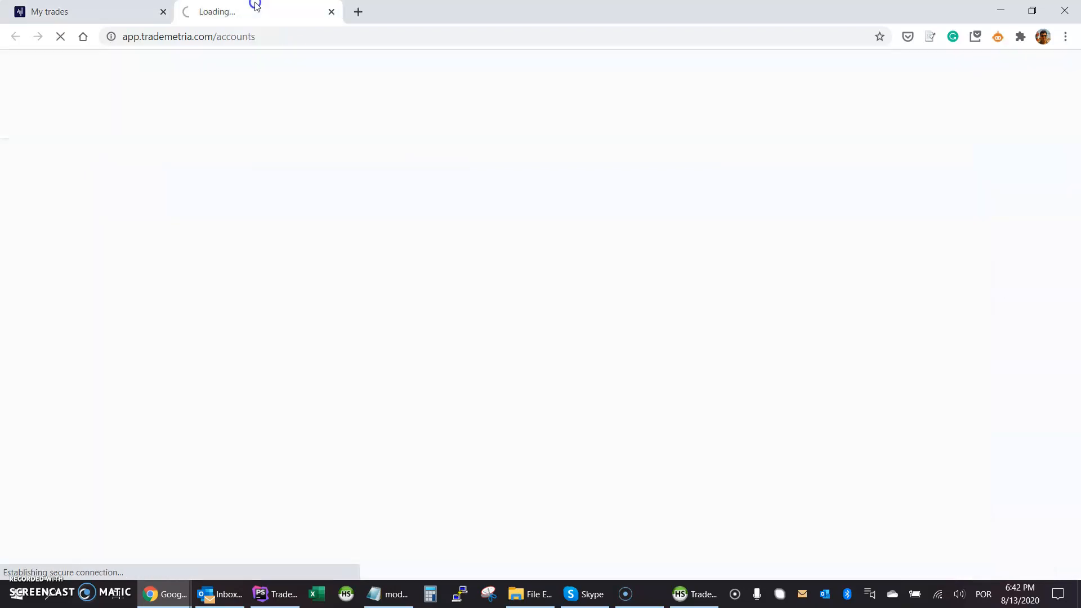
scroll(360, 332, down, 5)
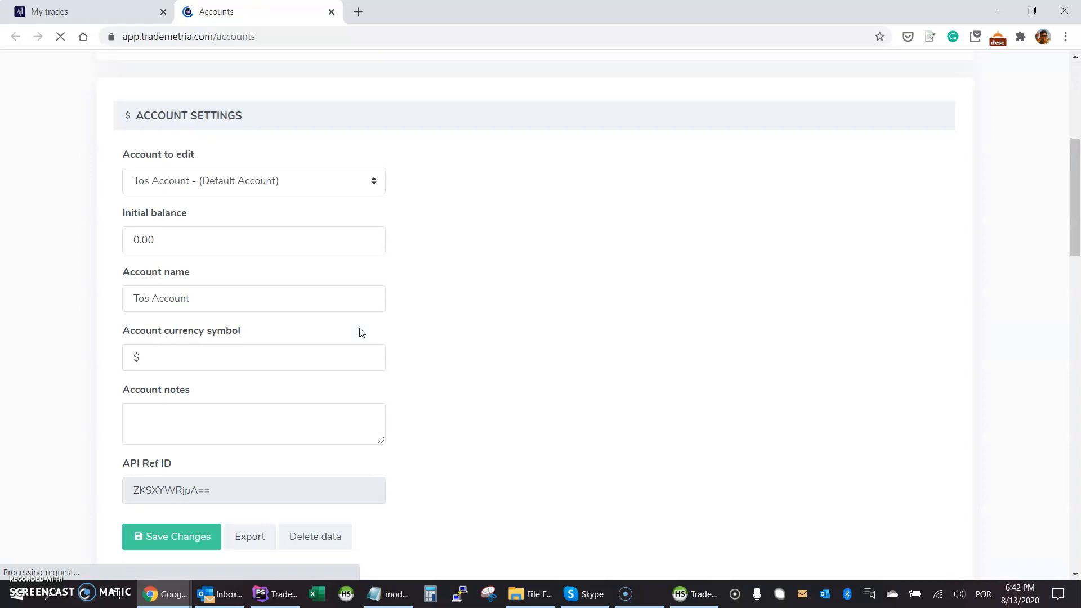
scroll(360, 332, down, 3)
Return to the My trades list and zoom the page out to 90%.
click(68, 10)
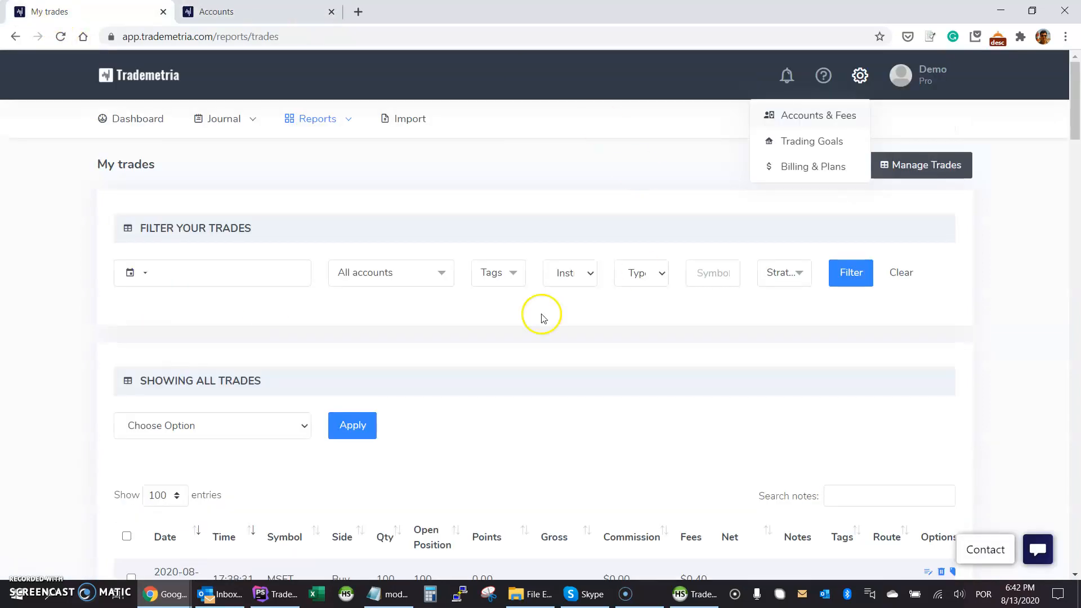
click(547, 366)
scroll(545, 332, down, 1)
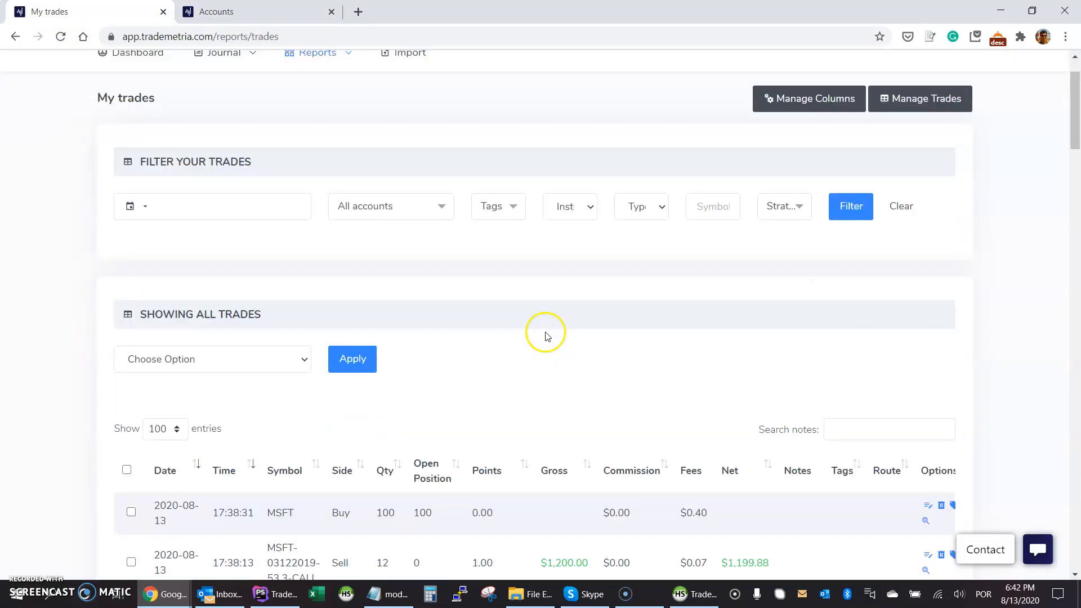
scroll(545, 335, down, 3)
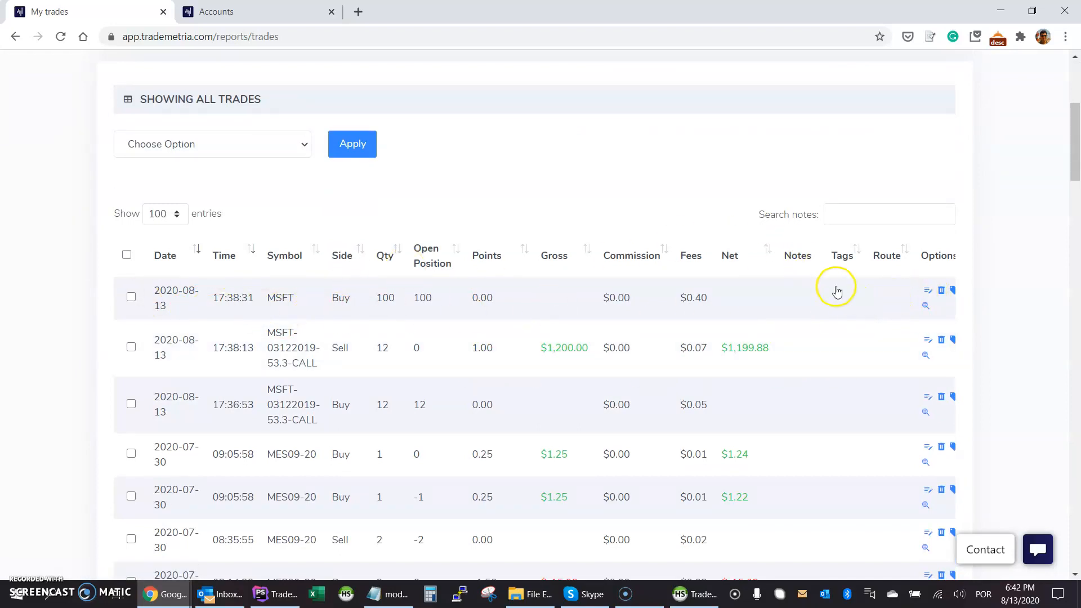
scroll(796, 314, up, 1)
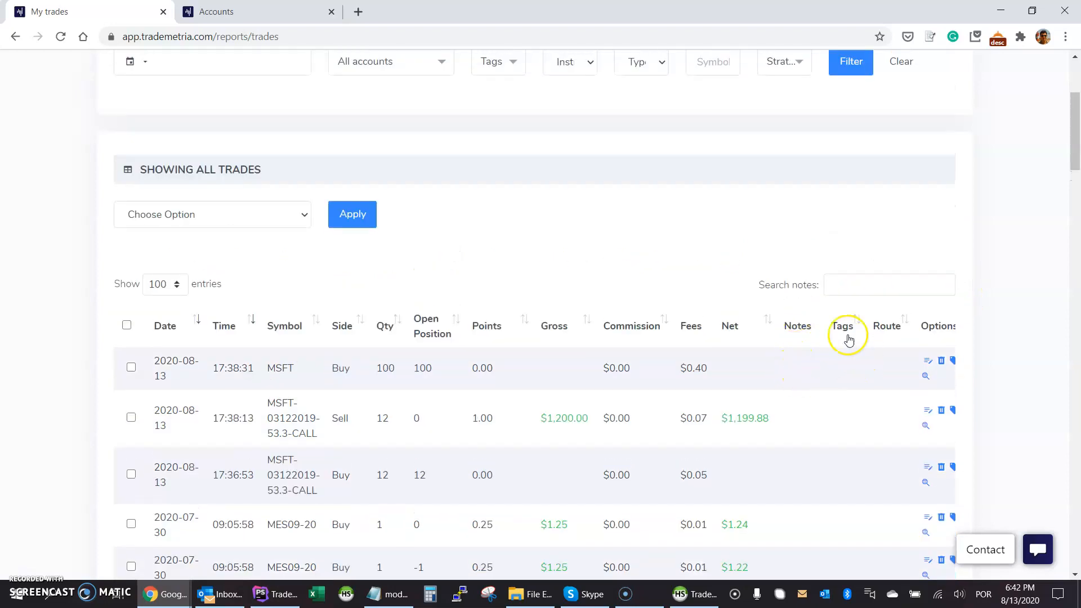
scroll(767, 280, up, 1)
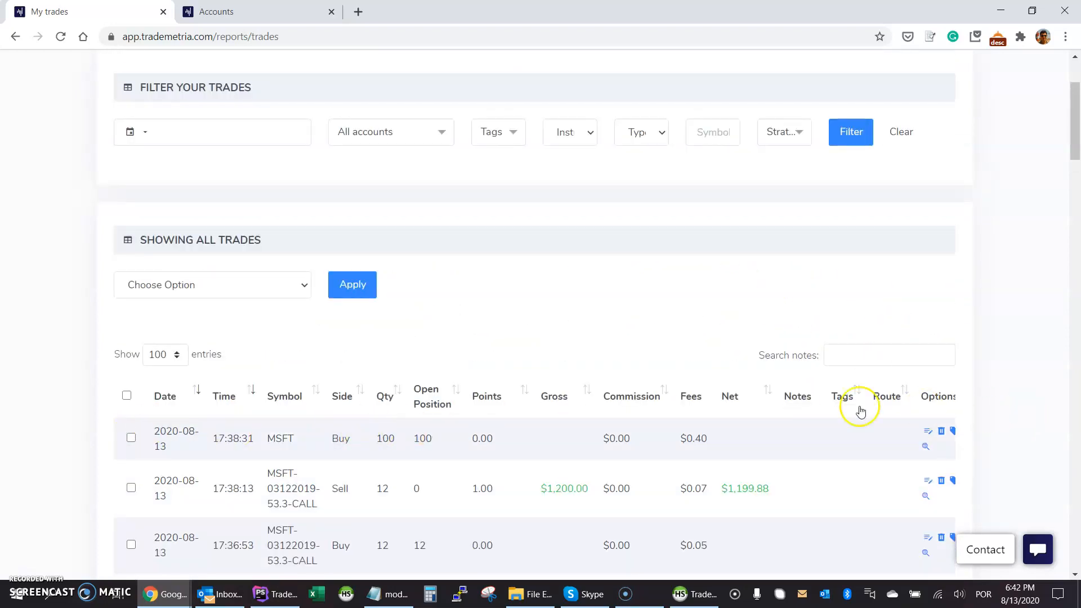
scroll(853, 394, down, 2)
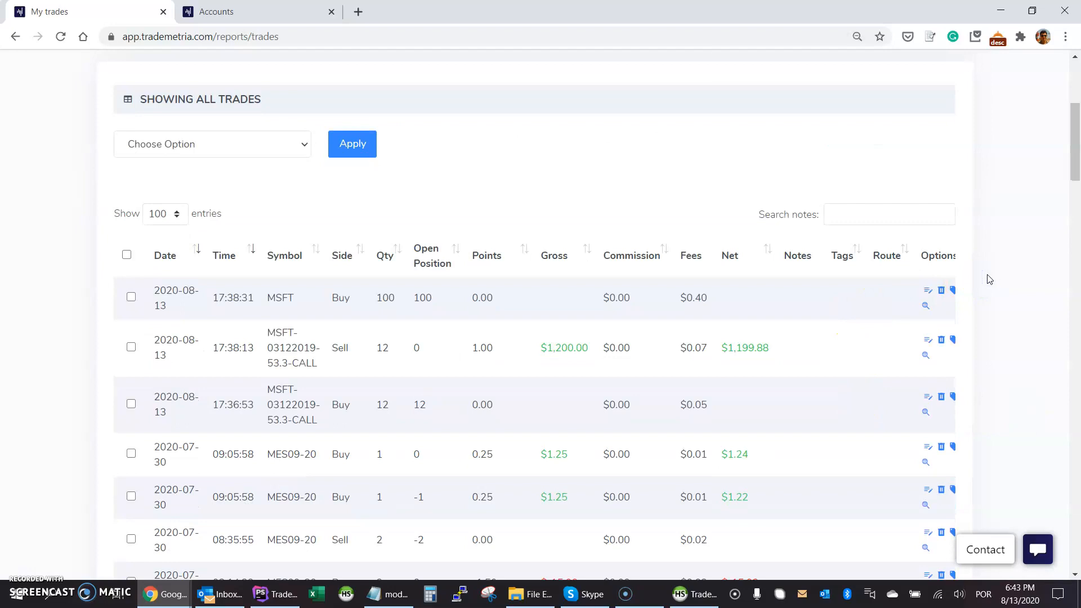
key(ctrl+minus)
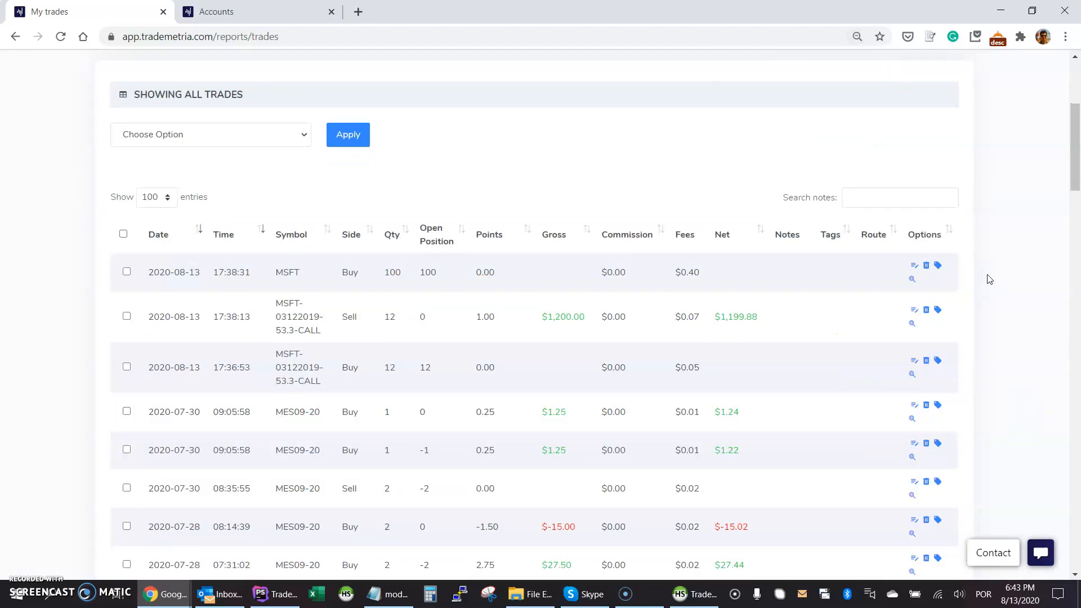
scroll(989, 280, up, 5)
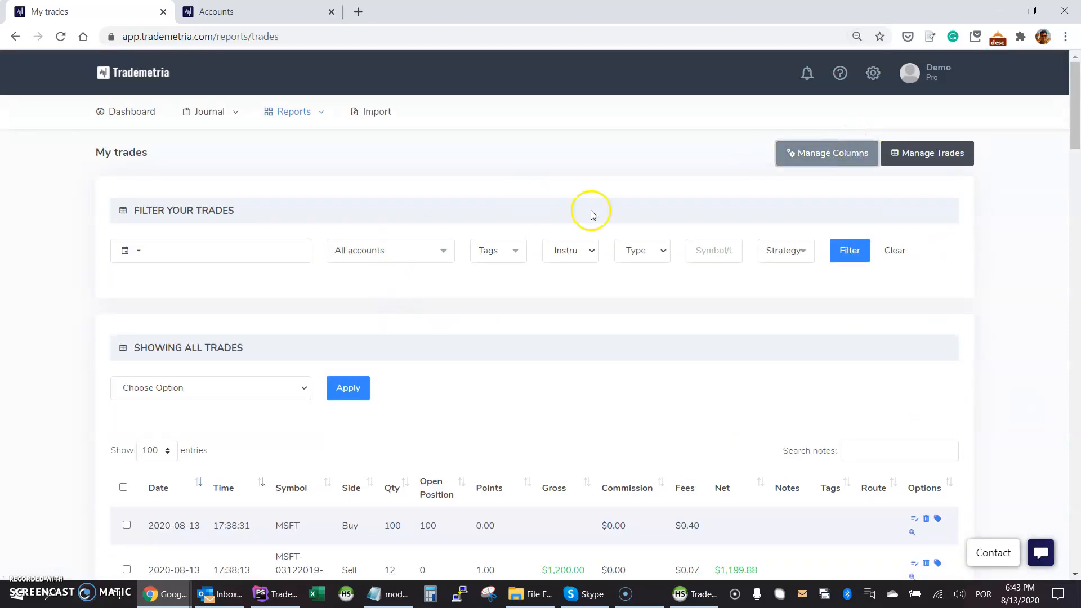
Open the column visibility settings and dismiss them without changes.
click(818, 156)
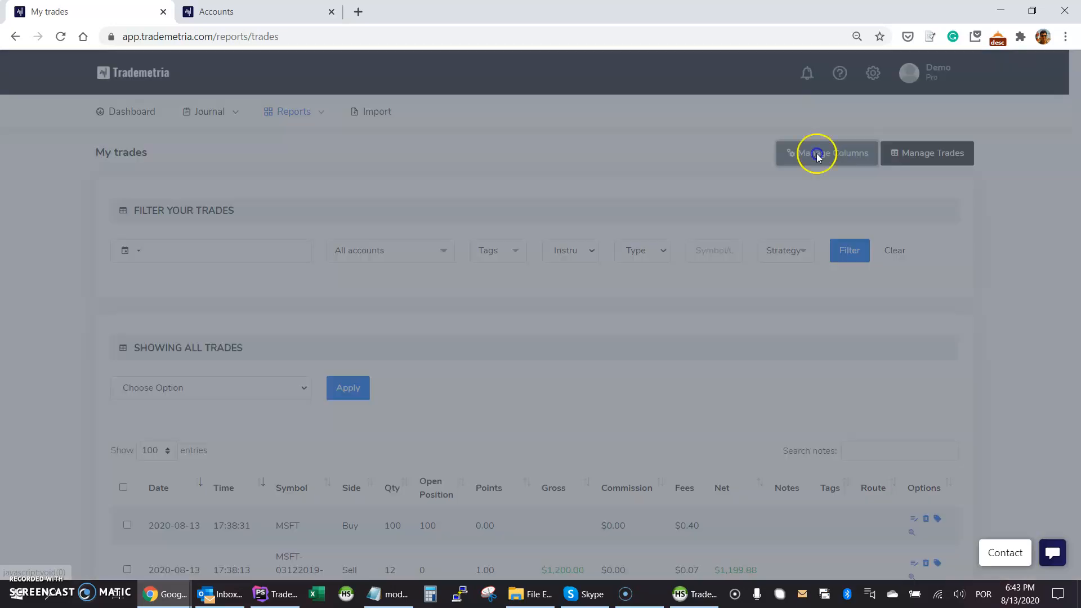
click(618, 488)
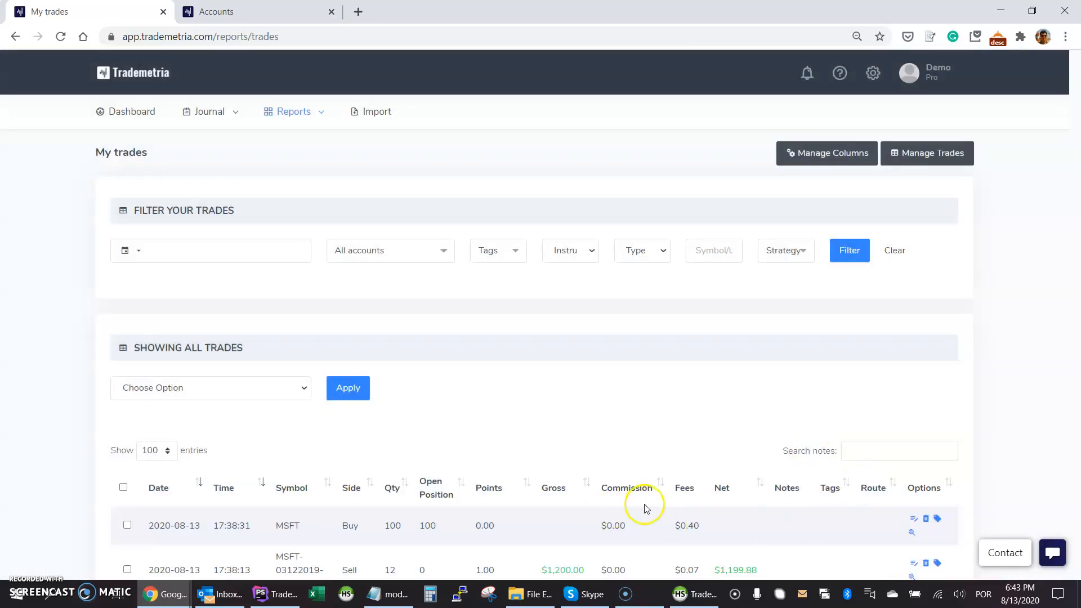
scroll(424, 527, down, 2)
scroll(424, 529, down, 3)
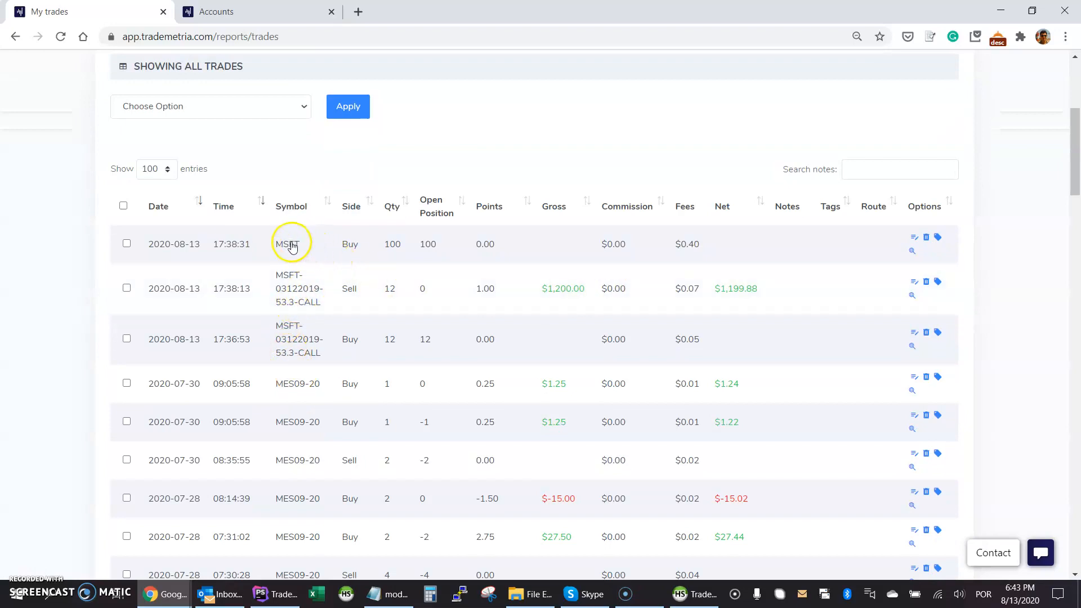
Tag the MSFT trade with 'gap', close the edit window and reload My trades.
click(937, 239)
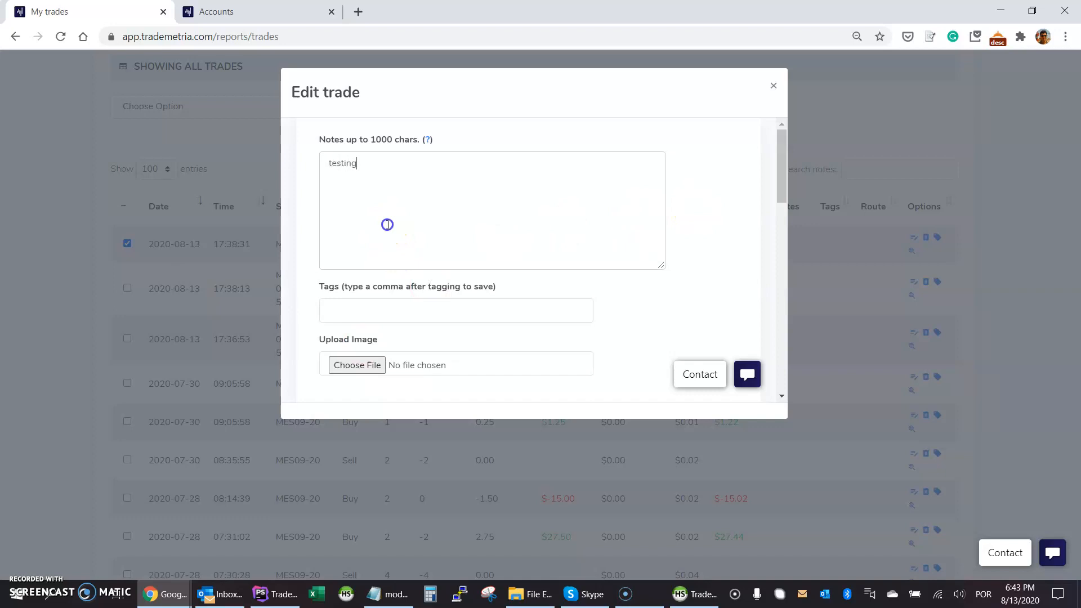
click(365, 302)
click(353, 351)
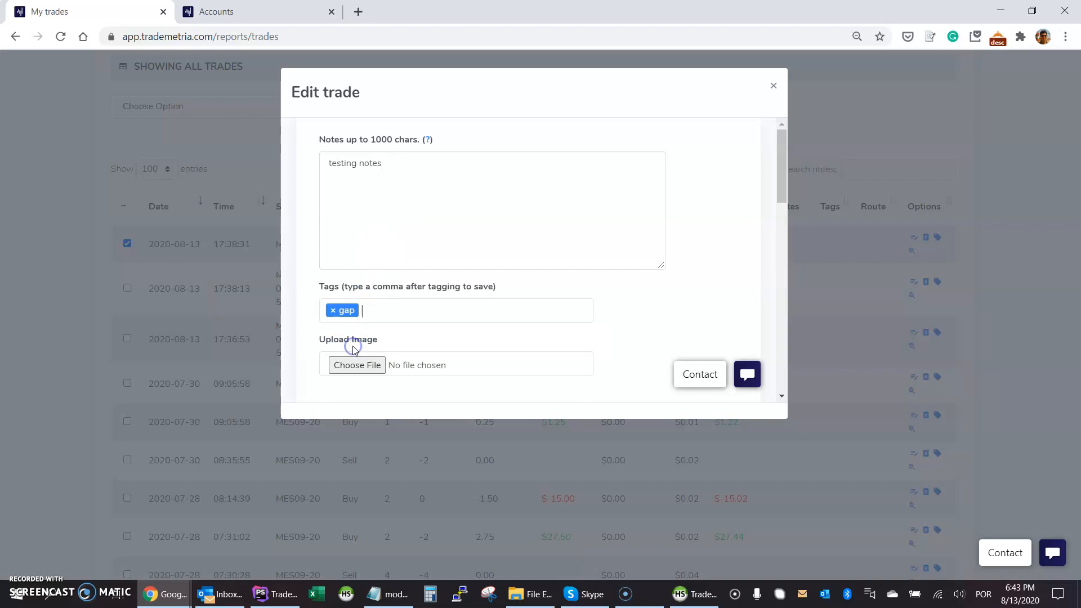
scroll(662, 281, down, 1)
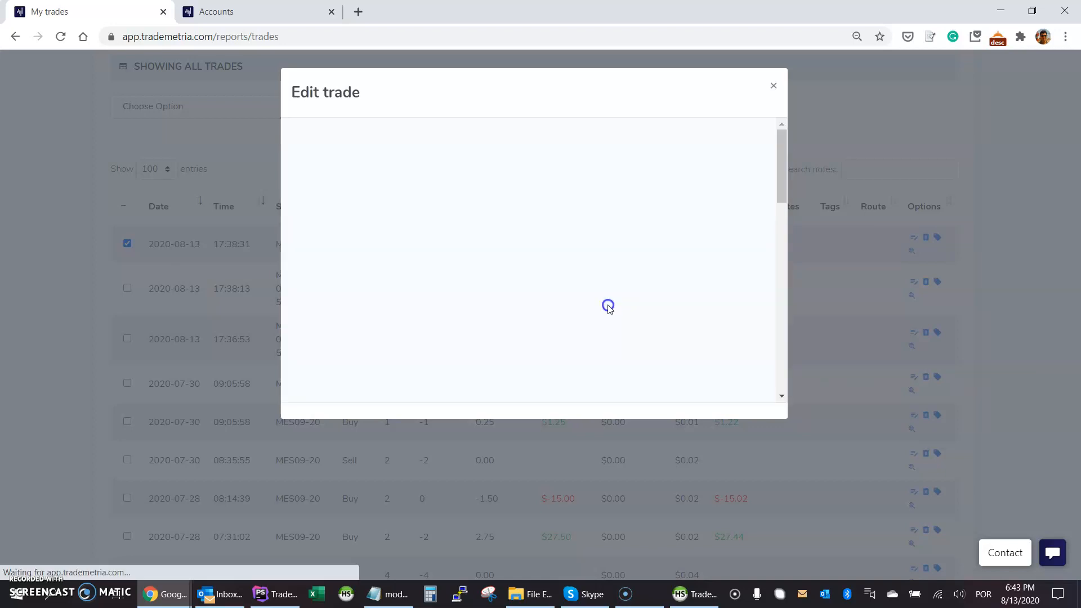
click(415, 133)
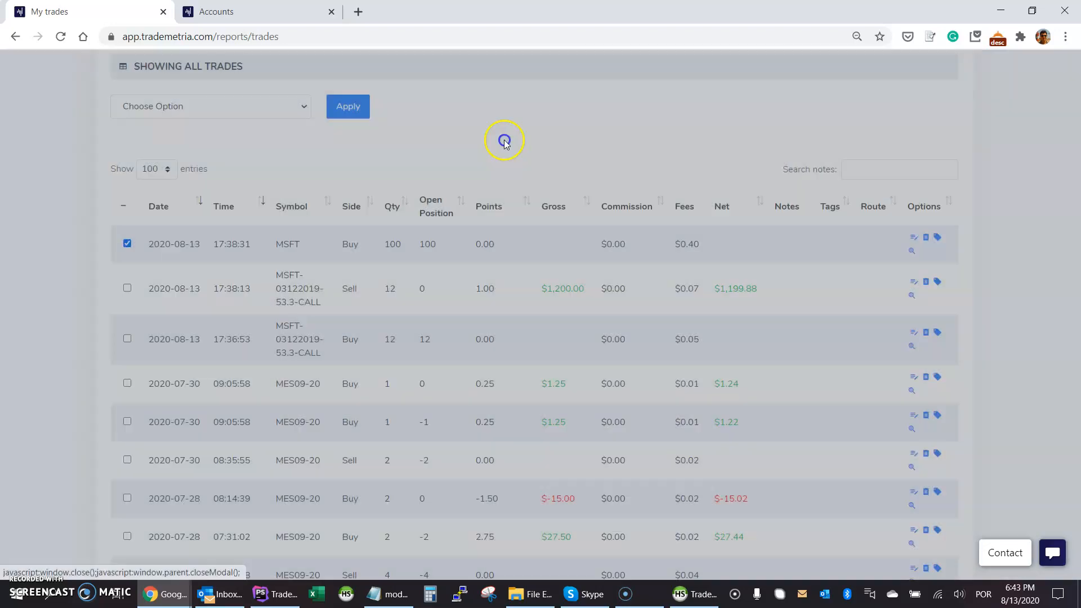
click(58, 38)
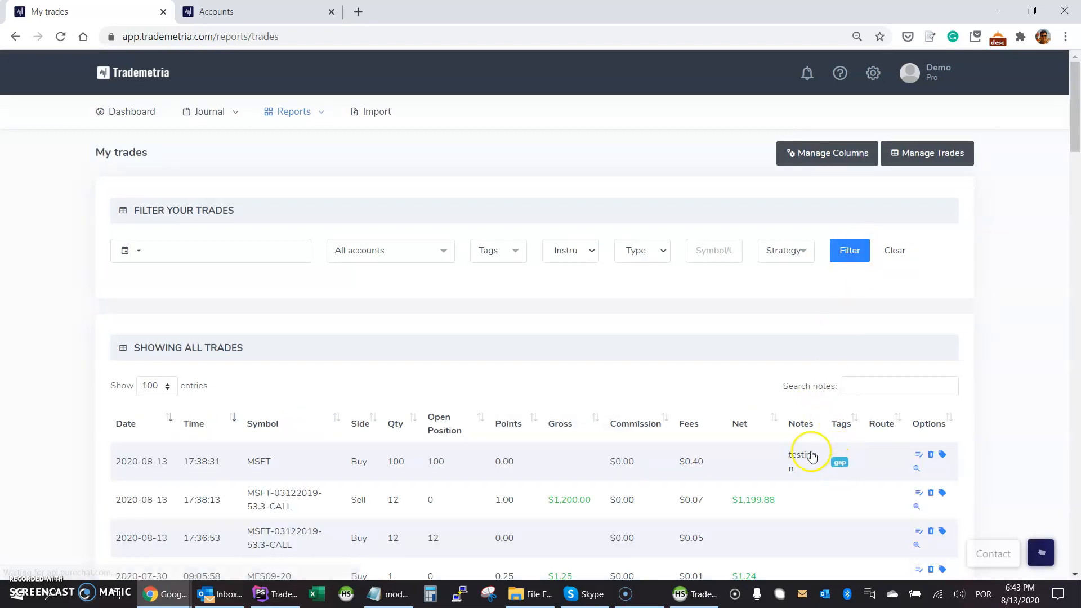
Review the MSFT 100-share buy's Trade Details in a new tab, then return to My trades.
mouse_move(802, 459)
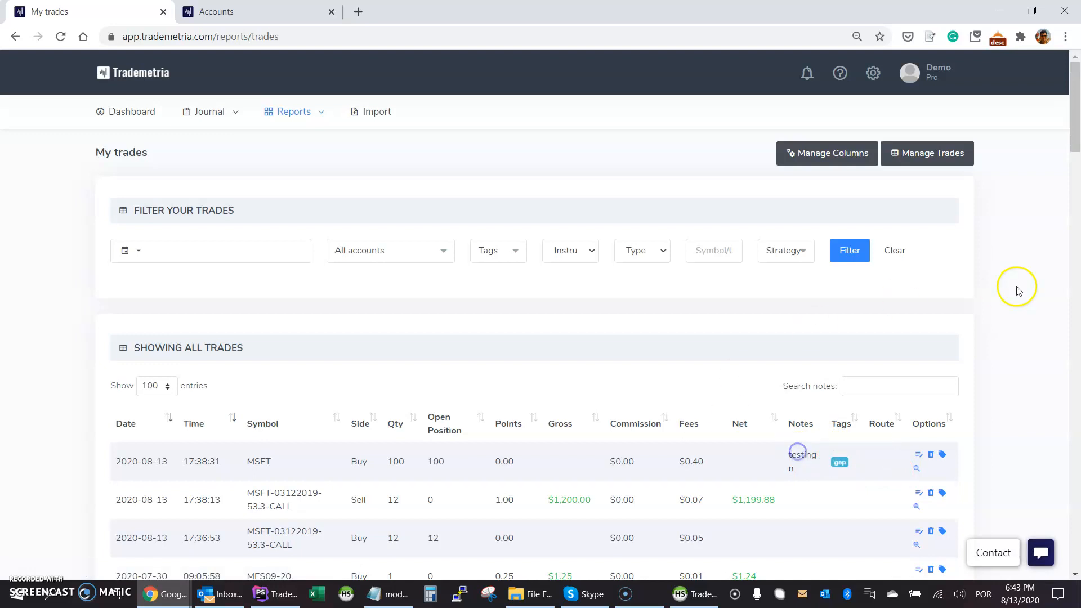
scroll(1014, 287, down, 3)
click(917, 328)
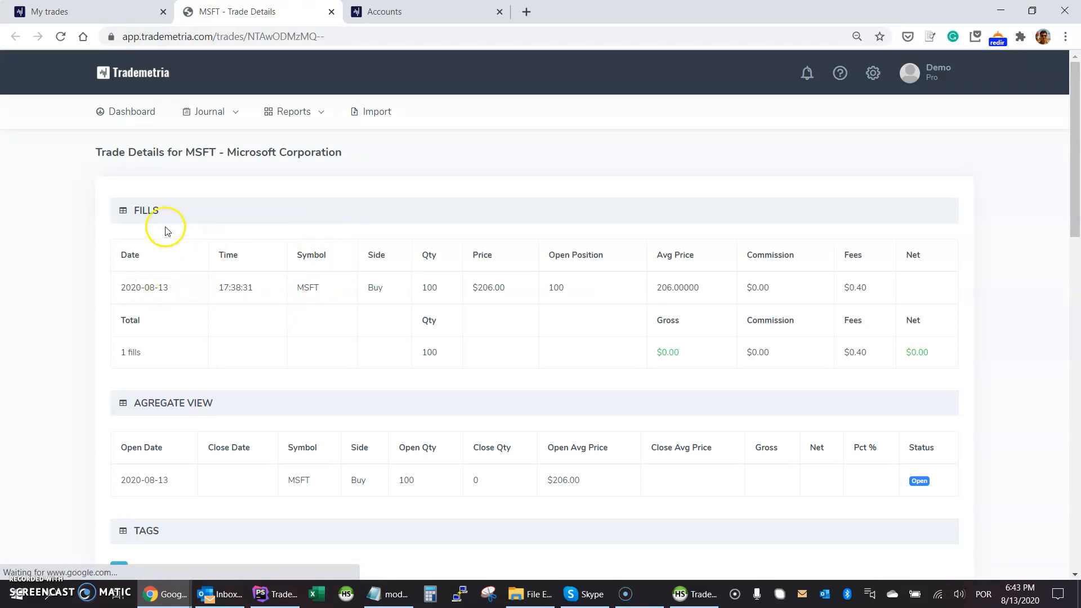
scroll(901, 439, down, 1)
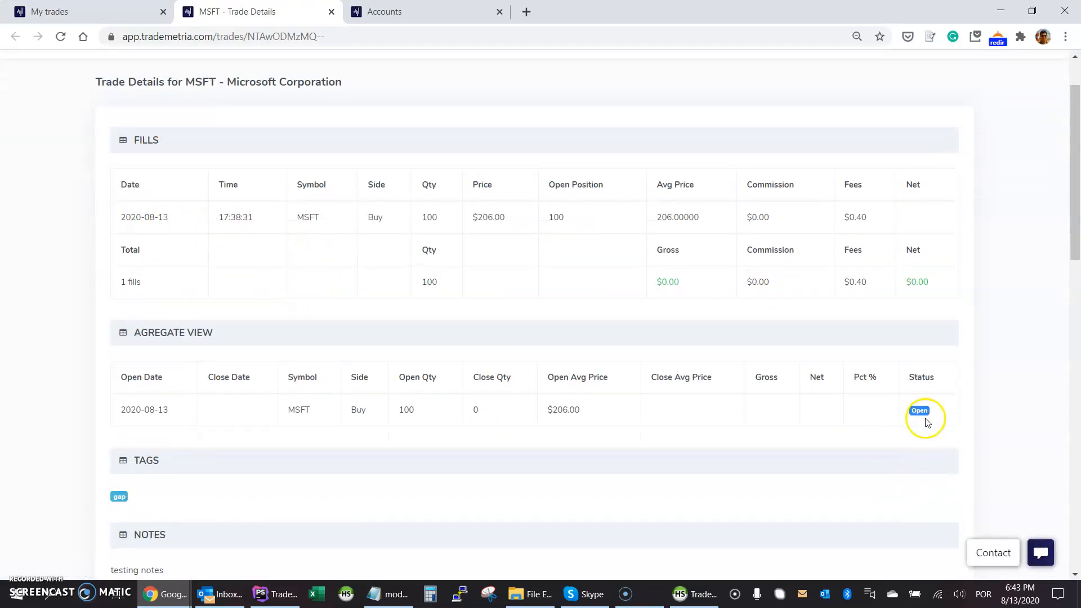
scroll(144, 405, down, 7)
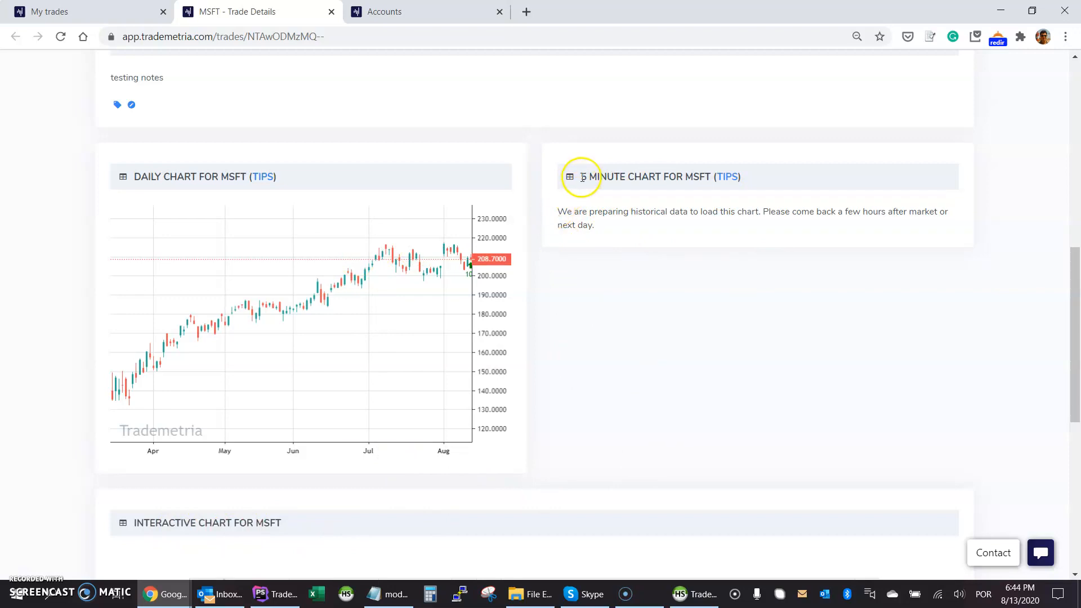
scroll(695, 358, up, 7)
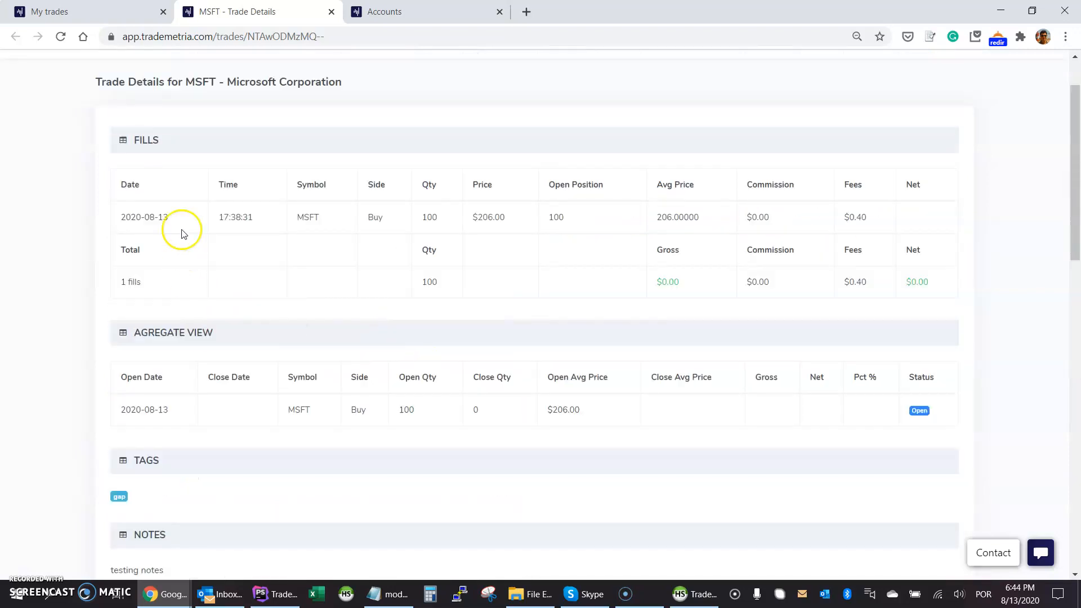
scroll(614, 376, down, 6)
scroll(619, 437, up, 6)
scroll(736, 459, down, 6)
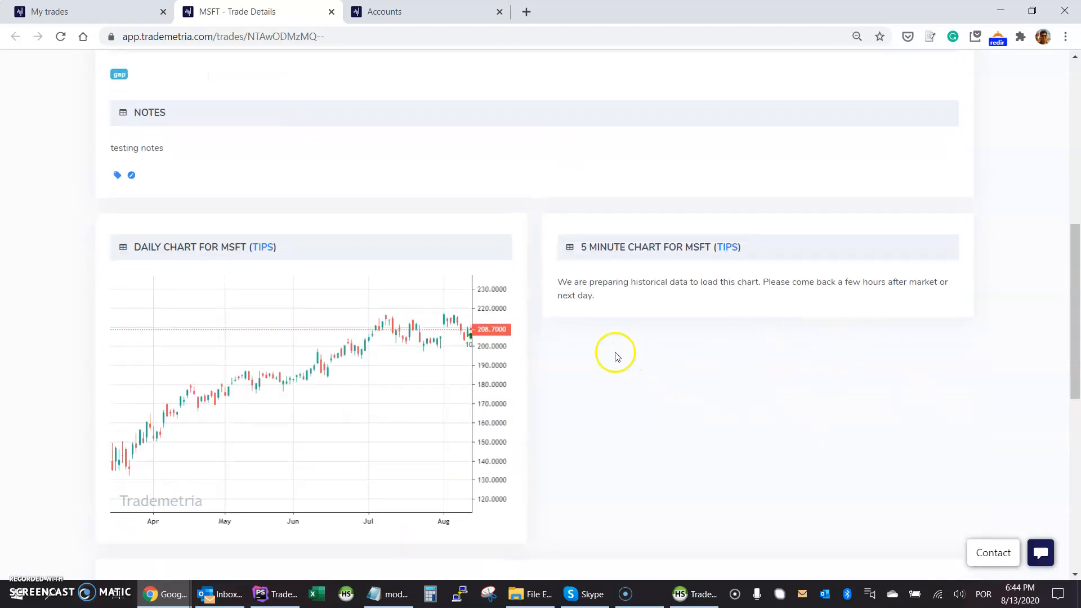
scroll(138, 227, up, 9)
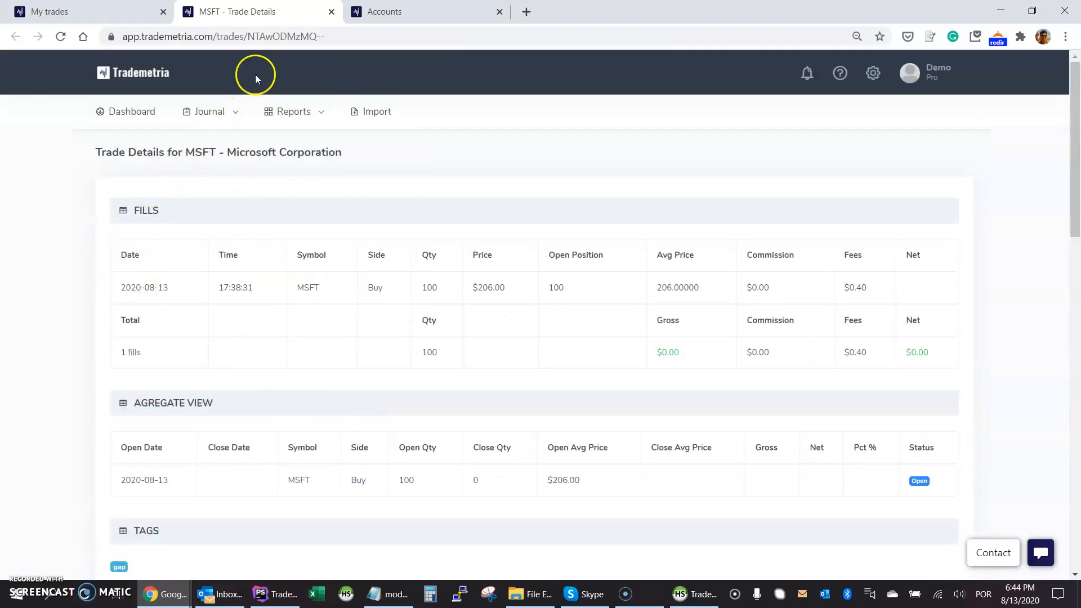
click(120, 10)
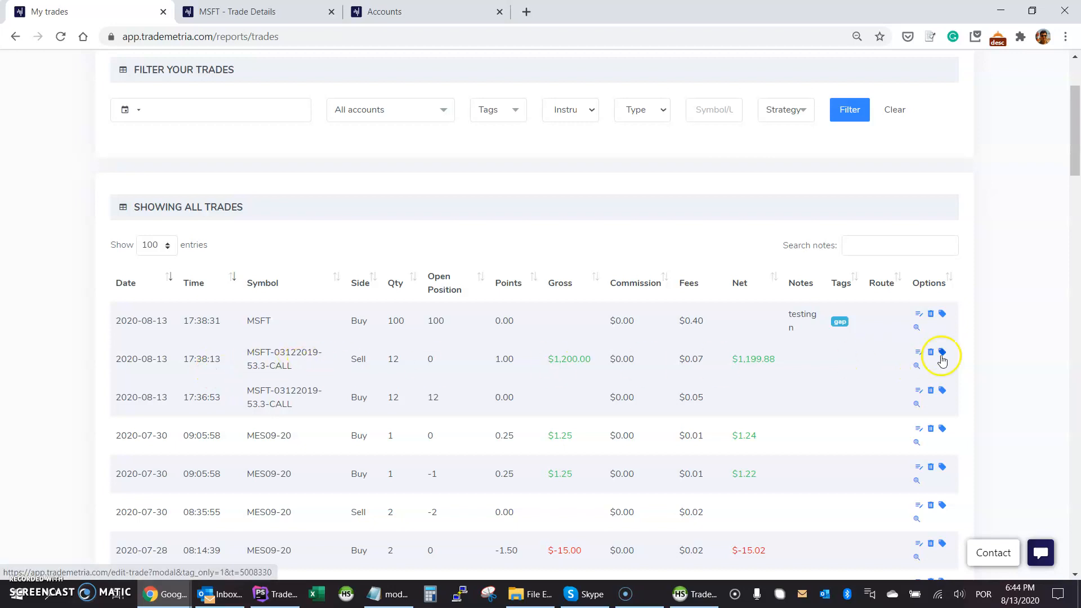
Review the closed MSFT call's Trade Details ($1,199.88, 20.00%) in a new tab, then return.
click(917, 366)
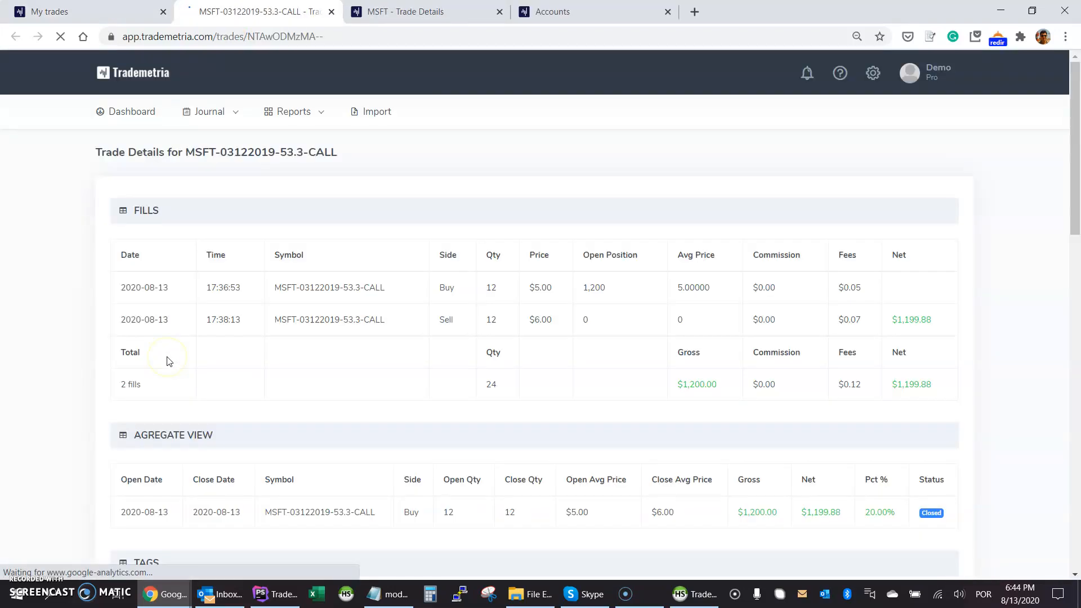
scroll(382, 296, down, 2)
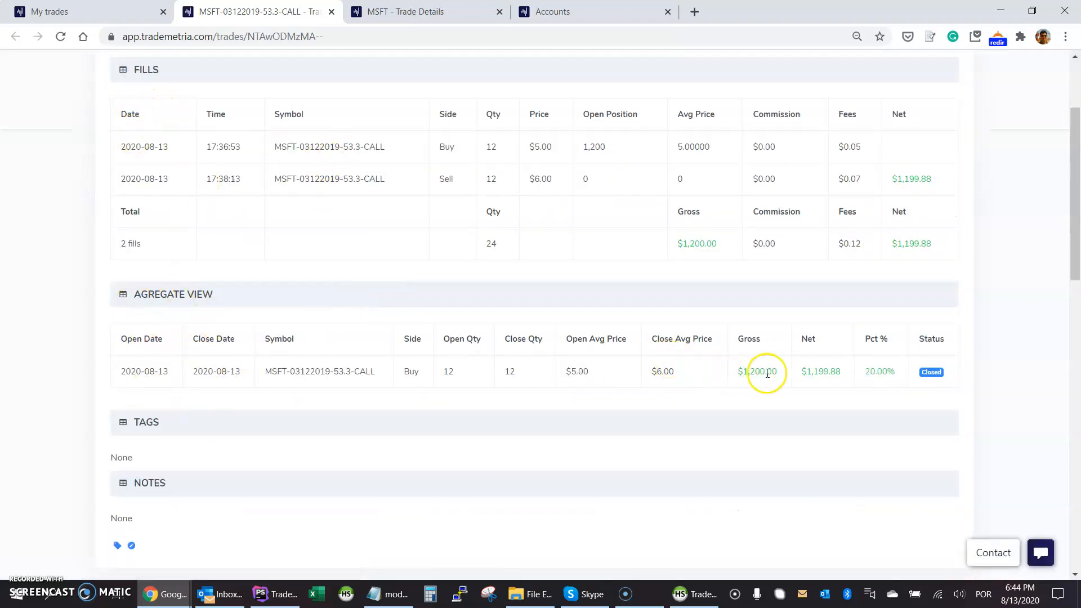
scroll(999, 370, down, 7)
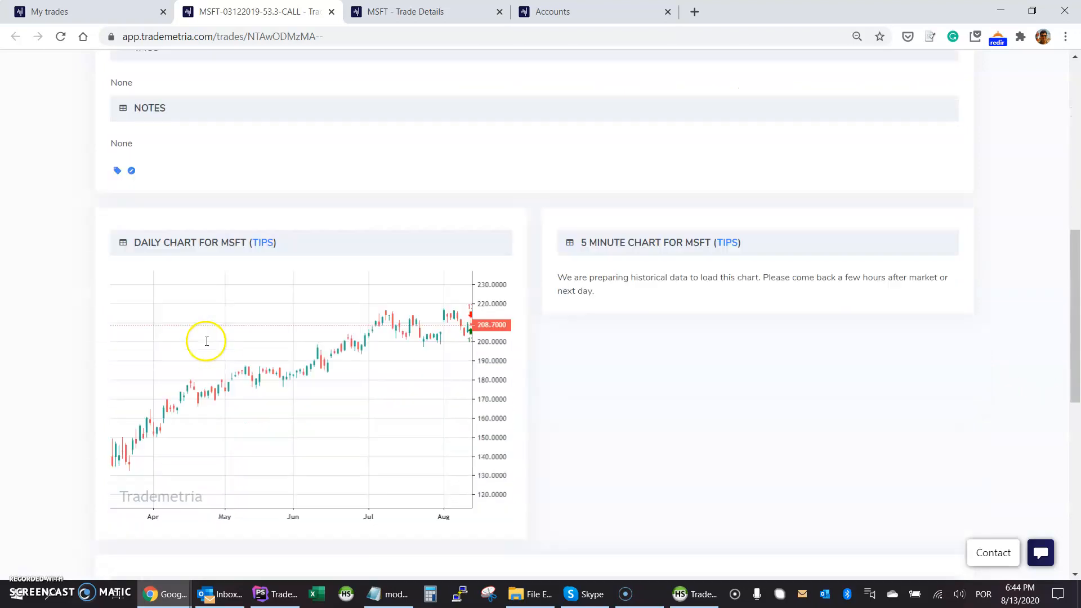
scroll(476, 327, down, 7)
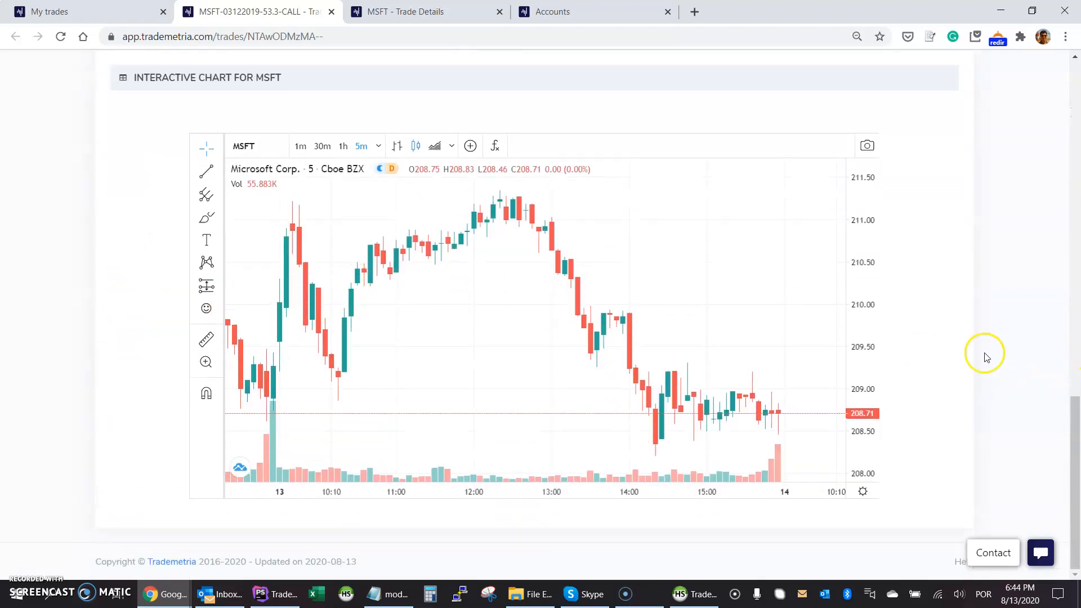
scroll(986, 356, up, 15)
scroll(986, 357, up, 1)
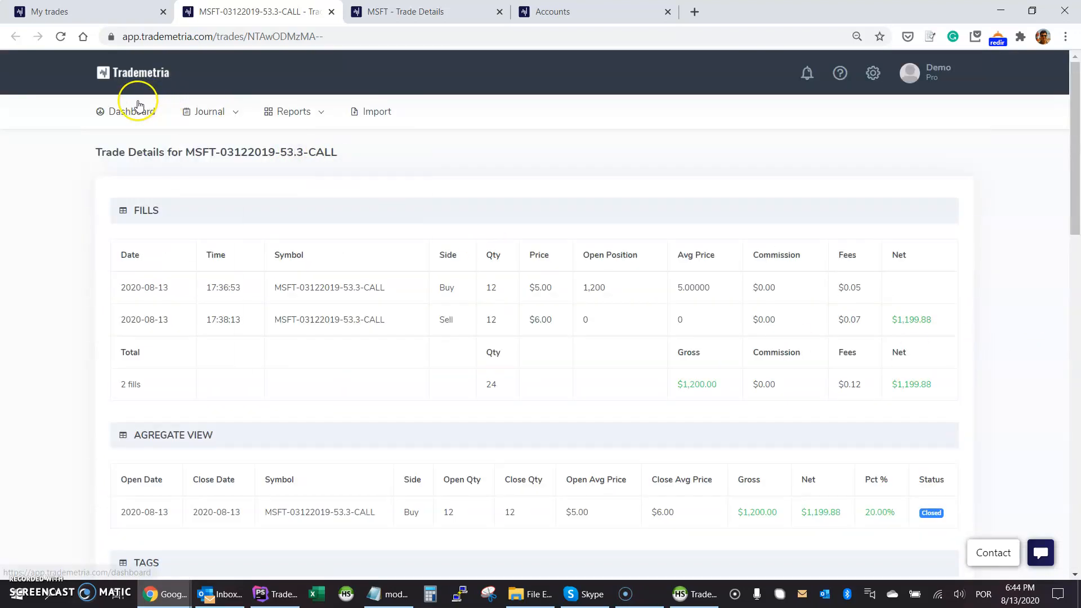
click(117, 12)
scroll(1026, 230, up, 3)
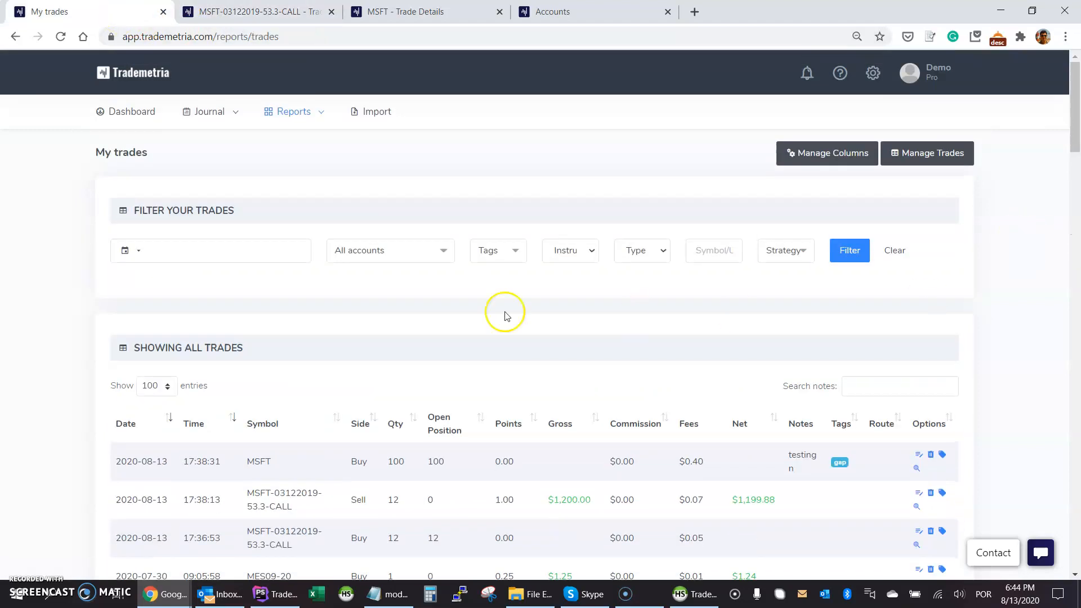
mouse_move(290, 110)
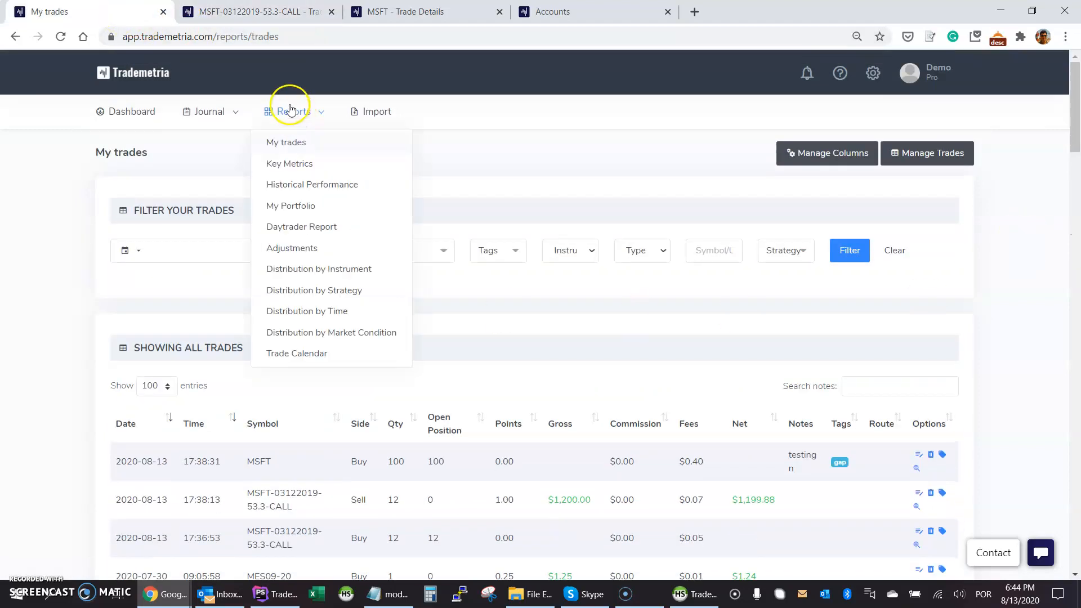
View the Key Metrics report, then the My Portfolio open positions report.
click(292, 166)
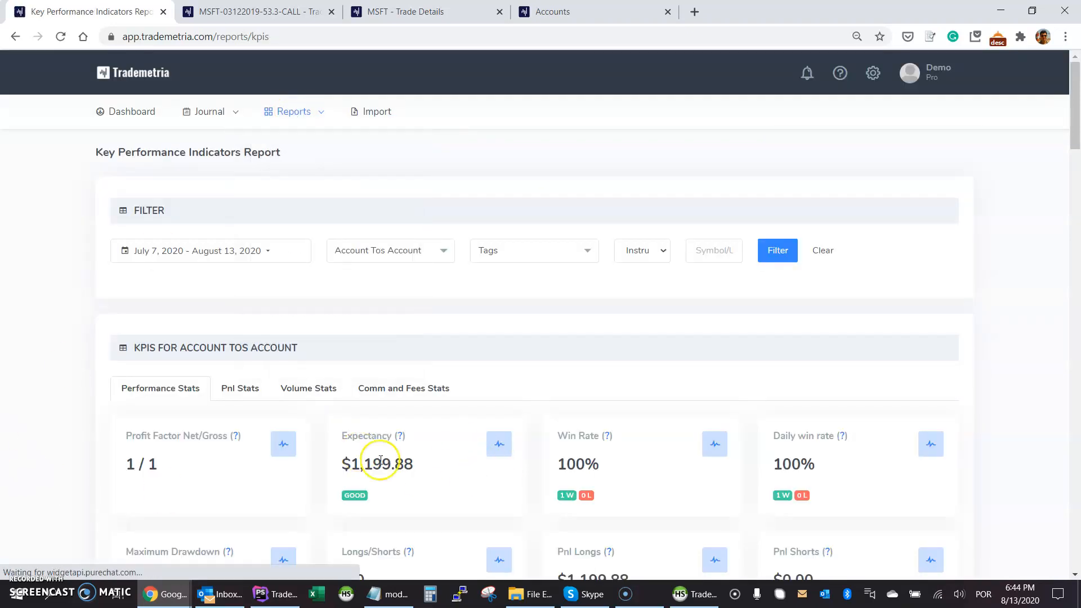
mouse_move(274, 112)
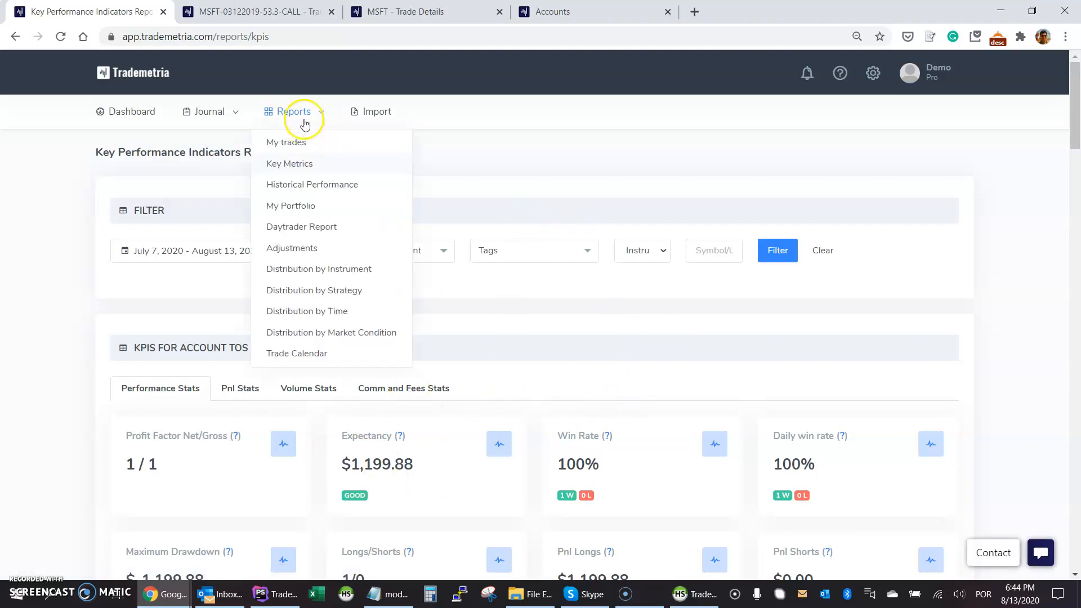
click(287, 206)
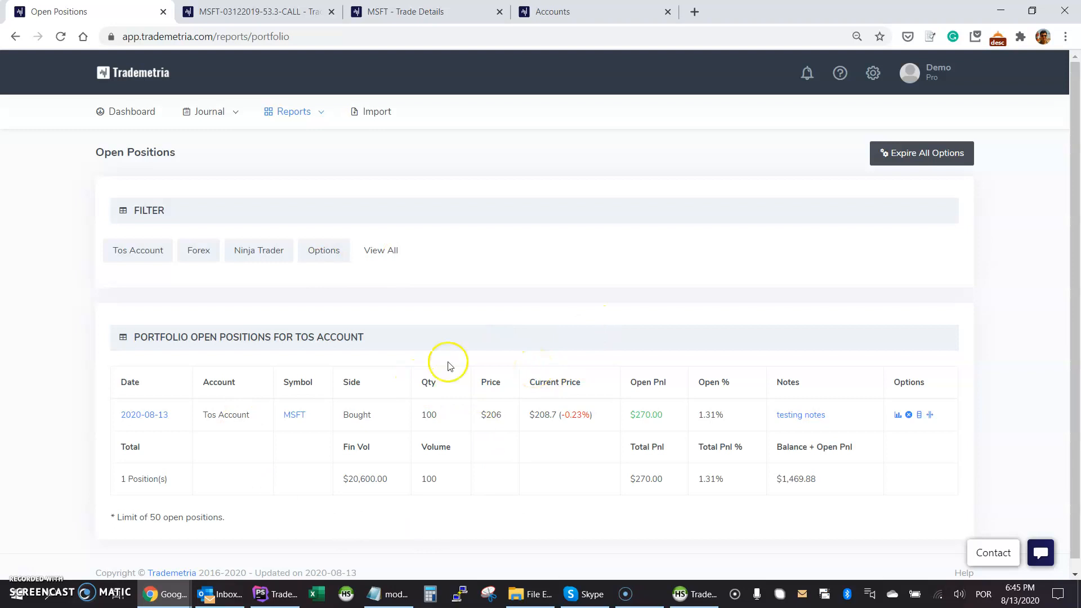
View the Daily Journal and the empty Individual Trade Journal, then follow the My Trades link.
mouse_move(210, 120)
click(210, 140)
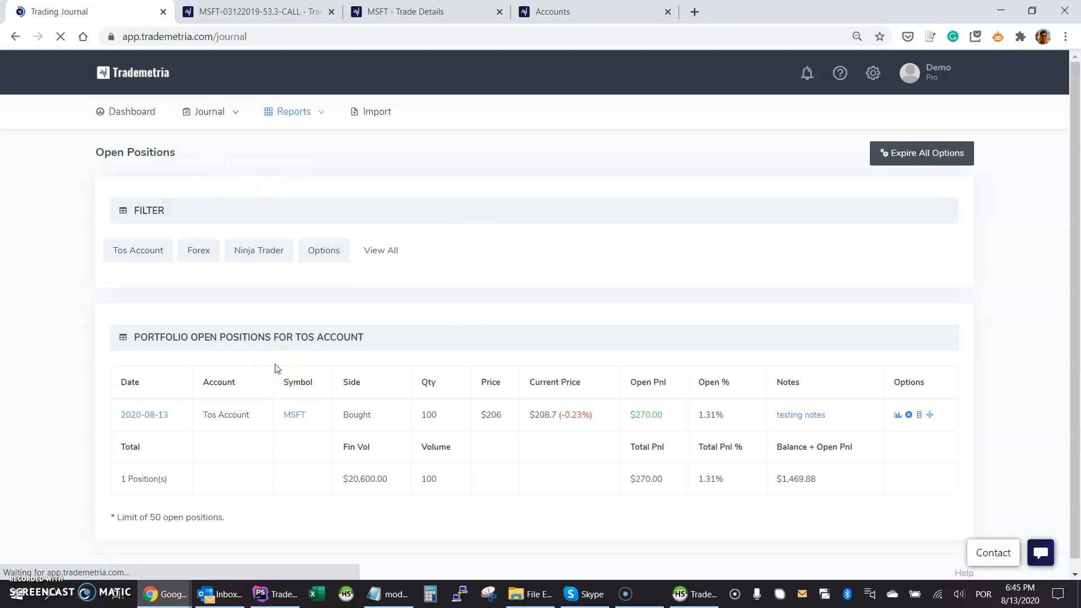
mouse_move(207, 105)
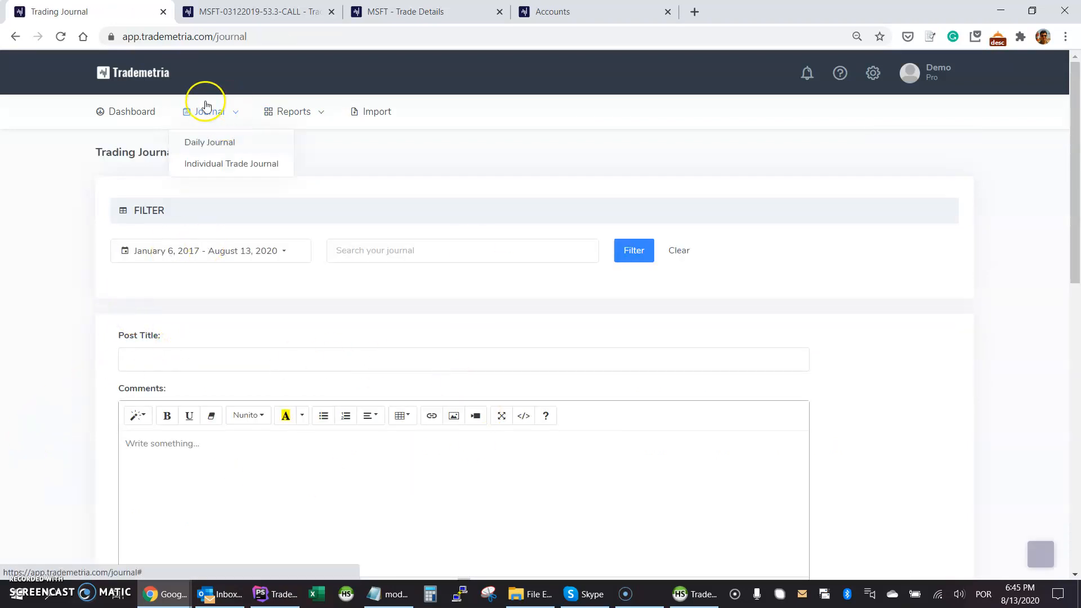
click(206, 163)
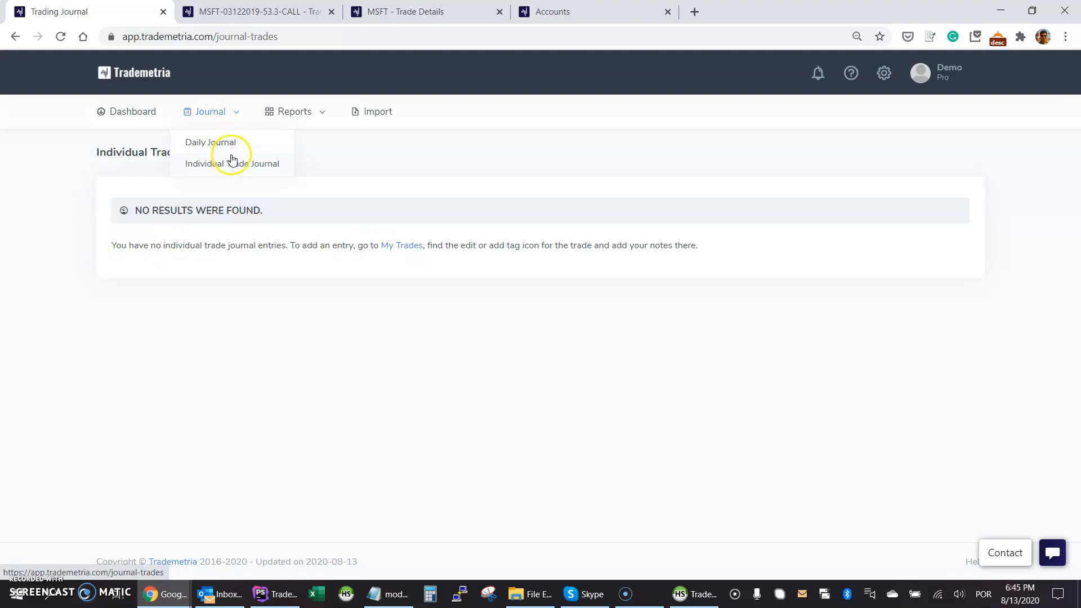
click(389, 243)
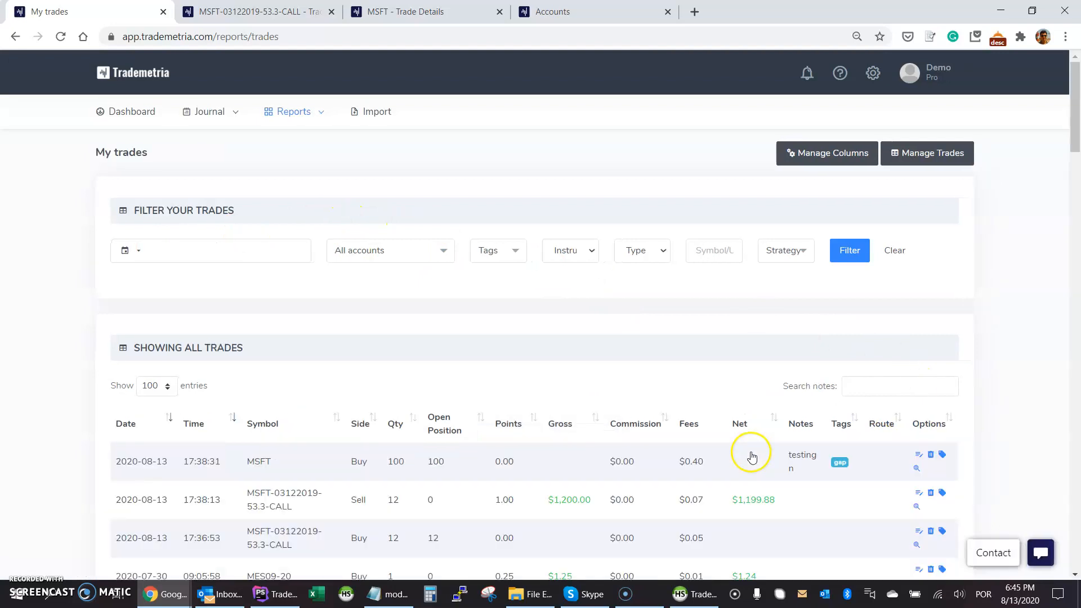
Change the MSFT note to 'testing notes. i went long msft and the trade is still open.' and save.
click(931, 458)
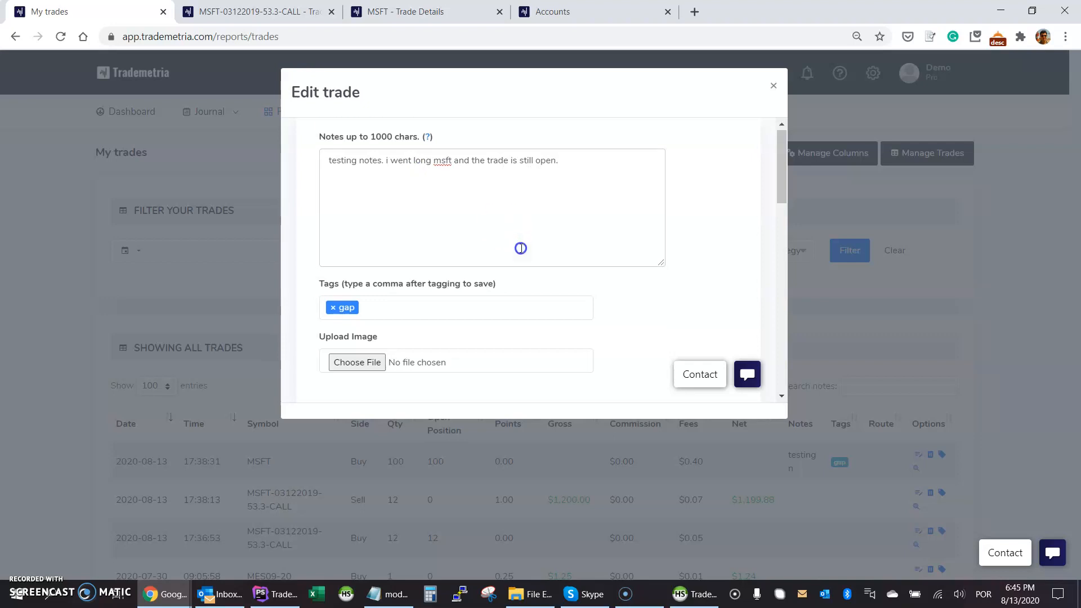
scroll(451, 226, down, 10)
scroll(356, 207, up, 5)
click(344, 220)
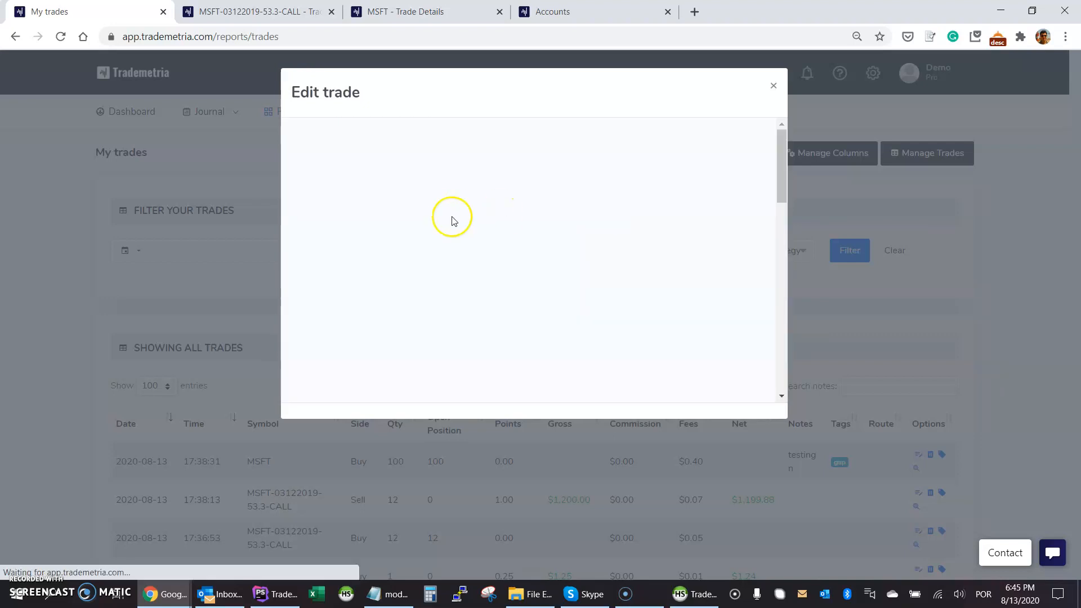
click(411, 134)
click(252, 125)
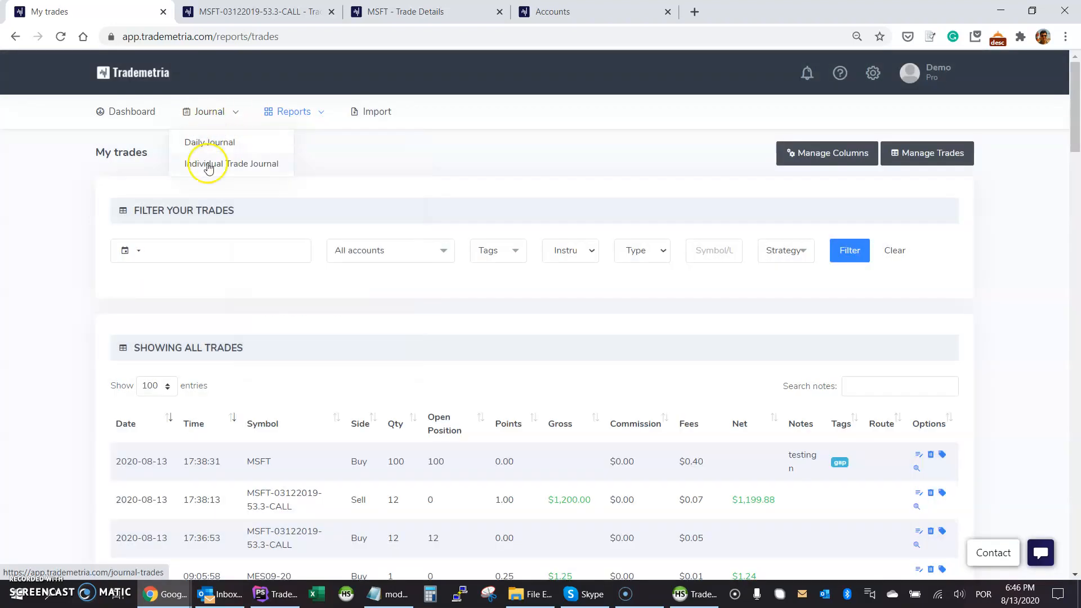
Check the MSFT entry in the Individual Trade Journal, then go to the Dashboard.
click(249, 168)
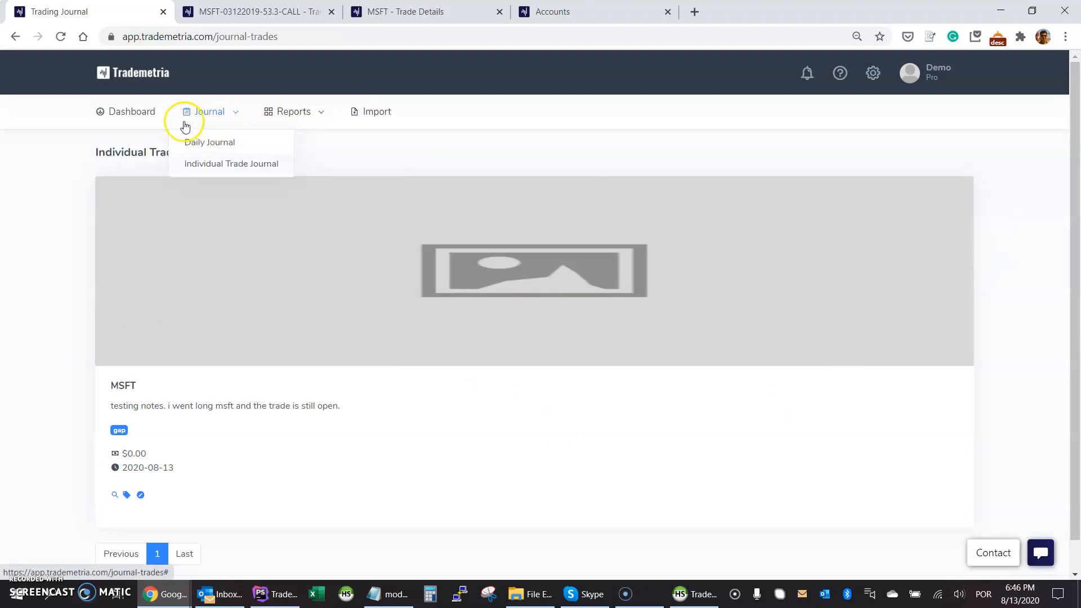
click(144, 115)
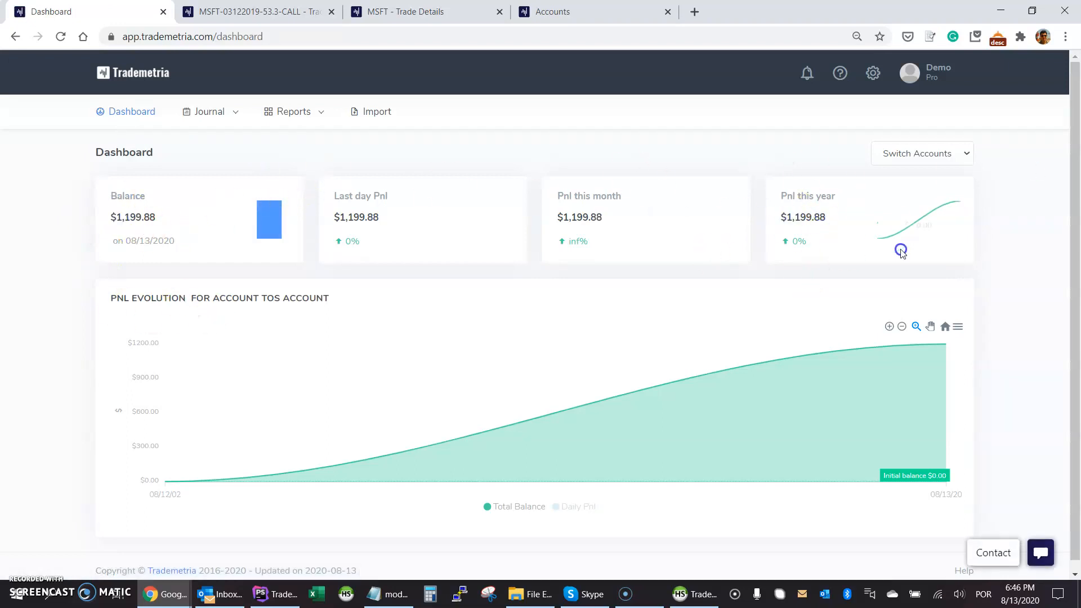
Switch the dashboard to the Ninja Trader account and open the account menu.
click(912, 152)
click(921, 224)
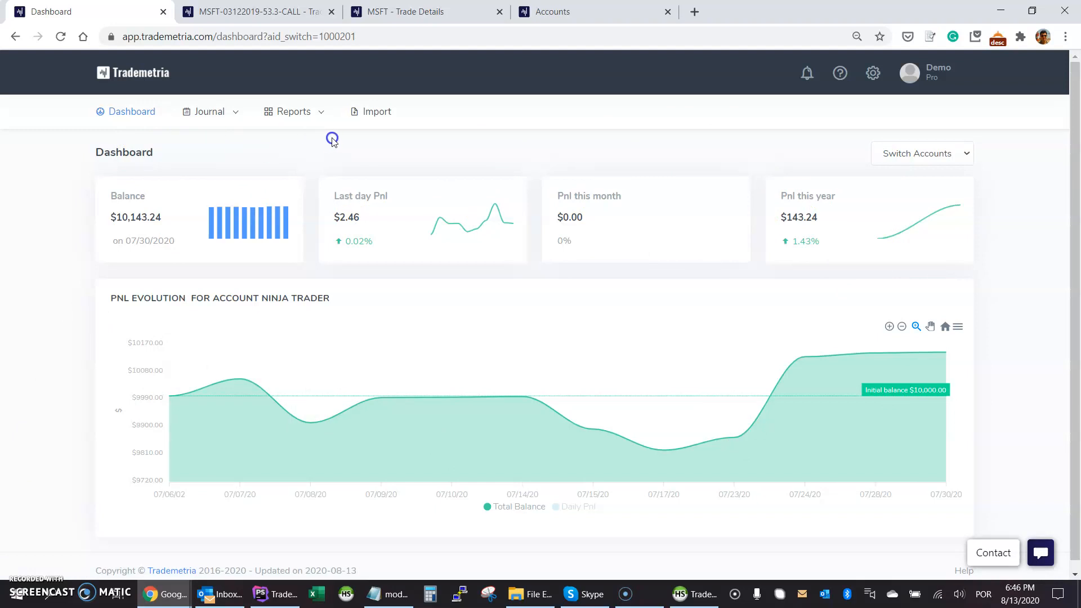
click(784, 93)
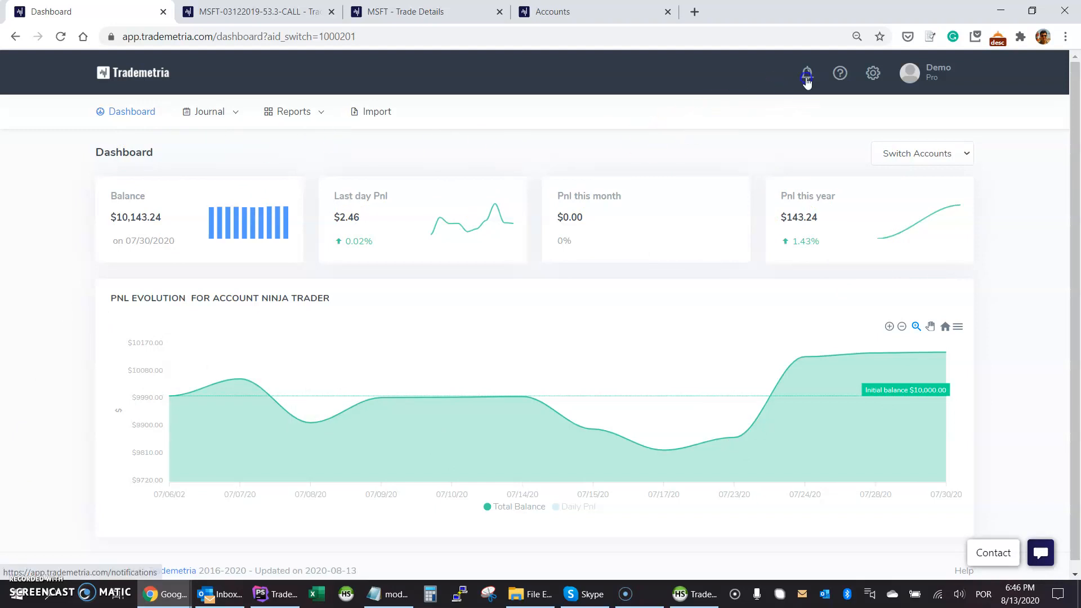
click(920, 82)
Go to the User Settings page from the account menu.
click(924, 107)
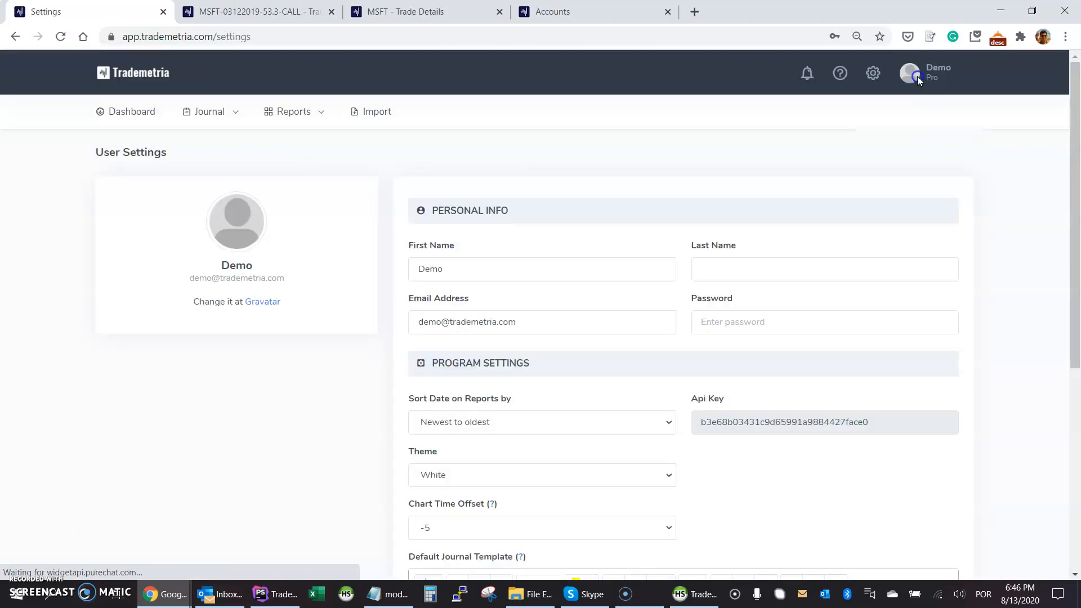
click(924, 82)
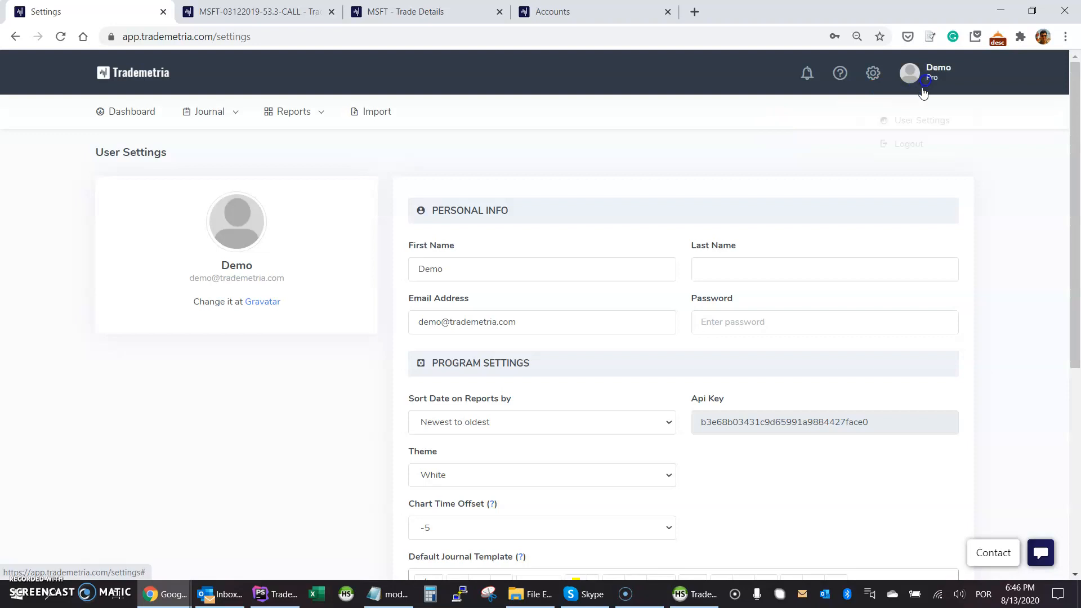
click(380, 279)
scroll(378, 293, down, 5)
scroll(374, 236, up, 3)
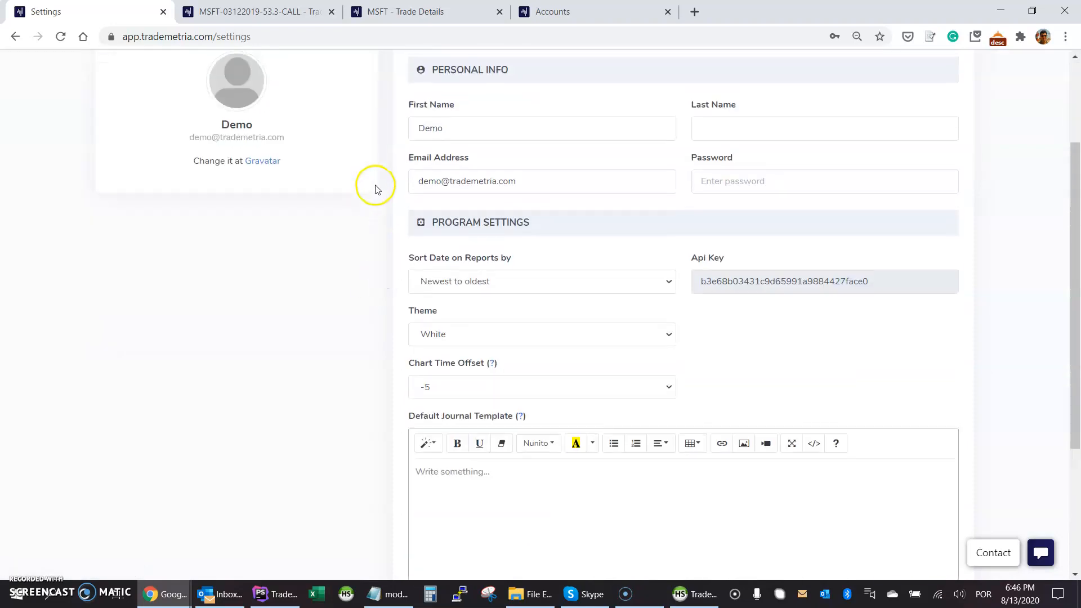
Check the Sort Date and Theme options, keeping newest-to-oldest sorting and the White theme.
click(456, 284)
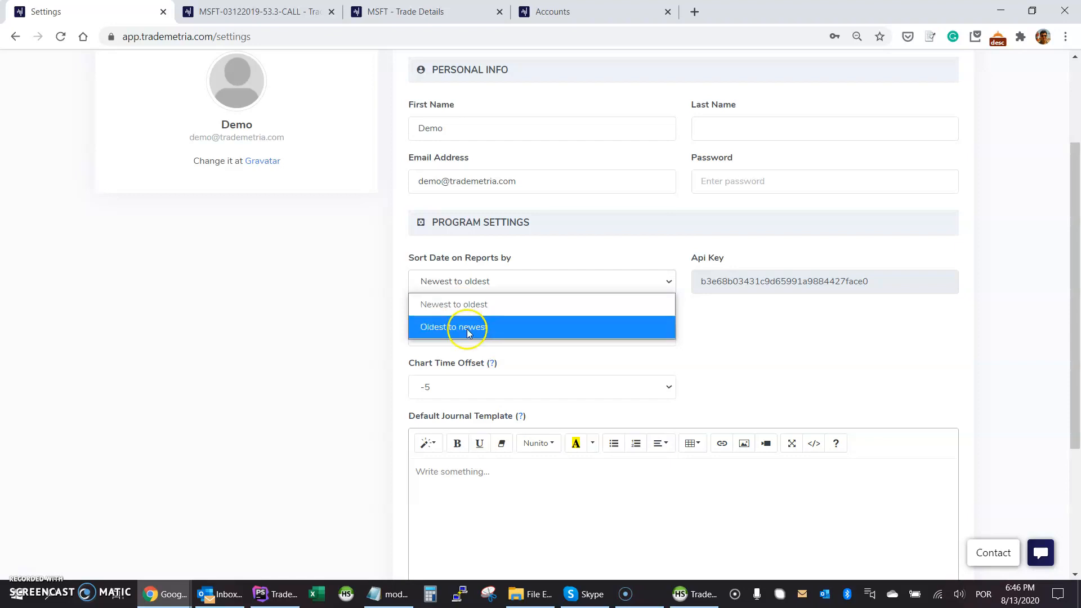
click(367, 319)
scroll(367, 317, down, 2)
click(444, 200)
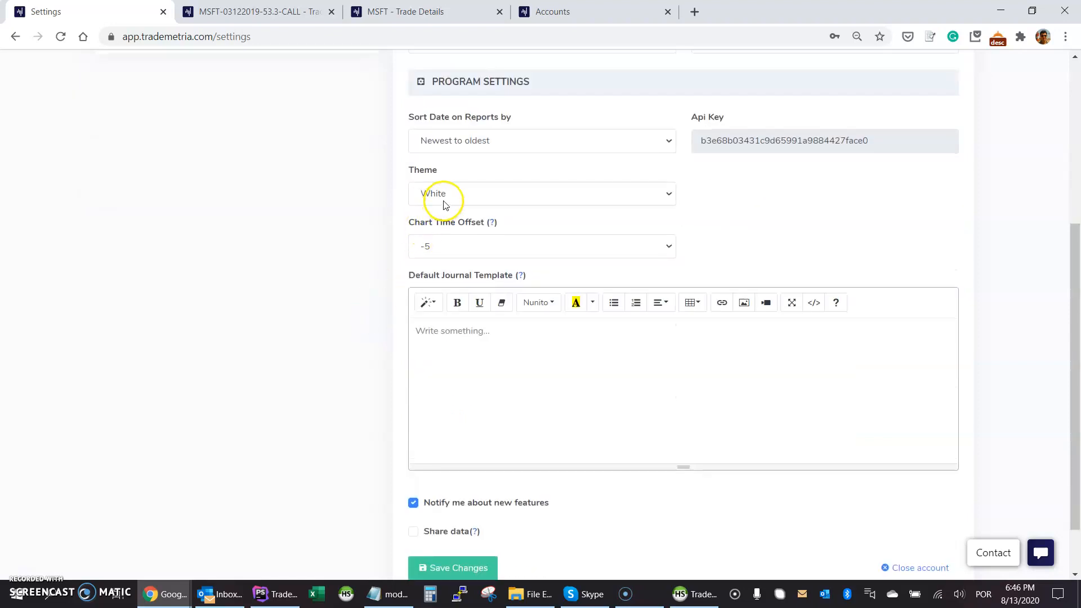
click(389, 203)
Review the remaining settings, including the -5 chart time offset and new-feature notifications.
scroll(398, 256, down, 1)
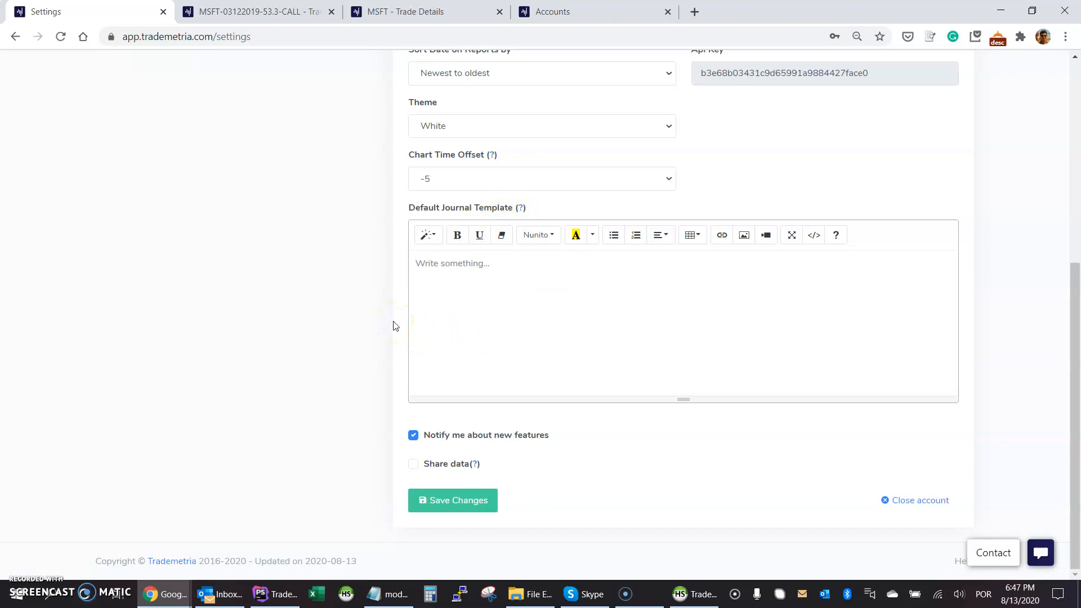
click(397, 307)
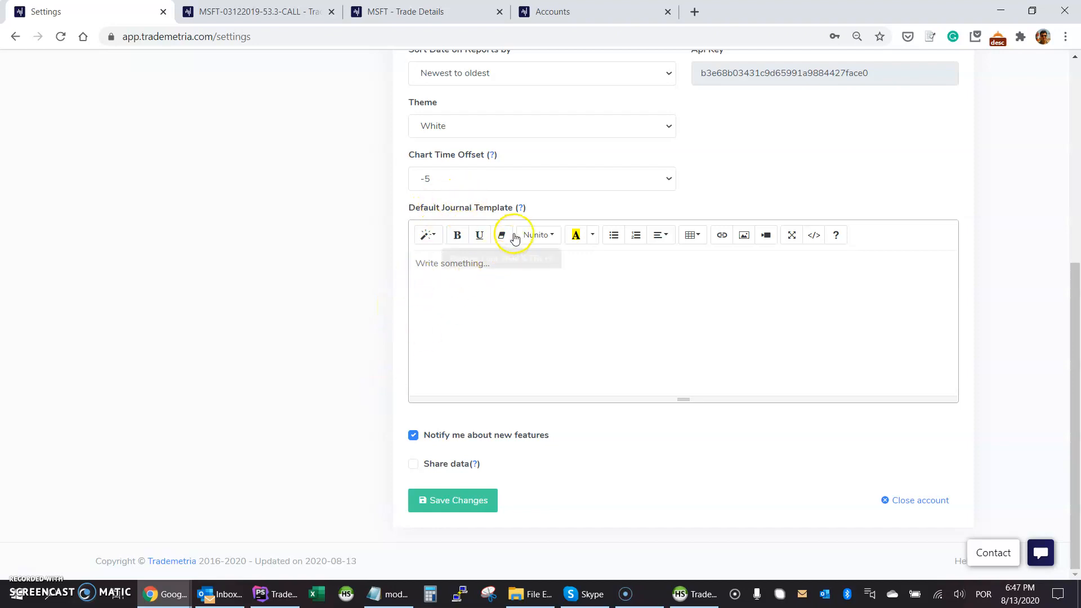
scroll(620, 206, up, 1)
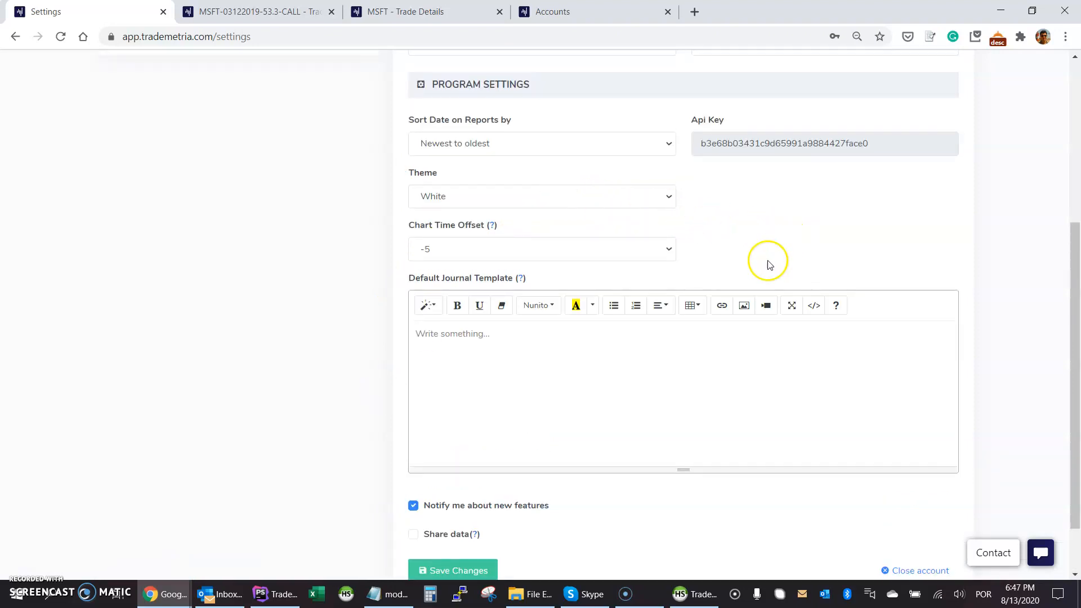
scroll(766, 266, up, 1)
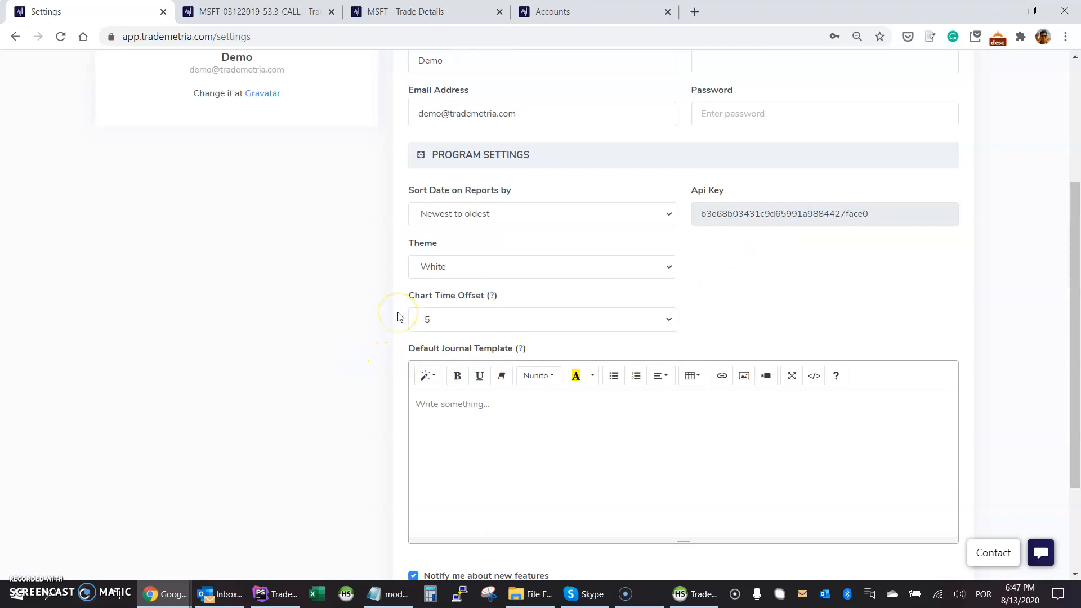
mouse_move(521, 351)
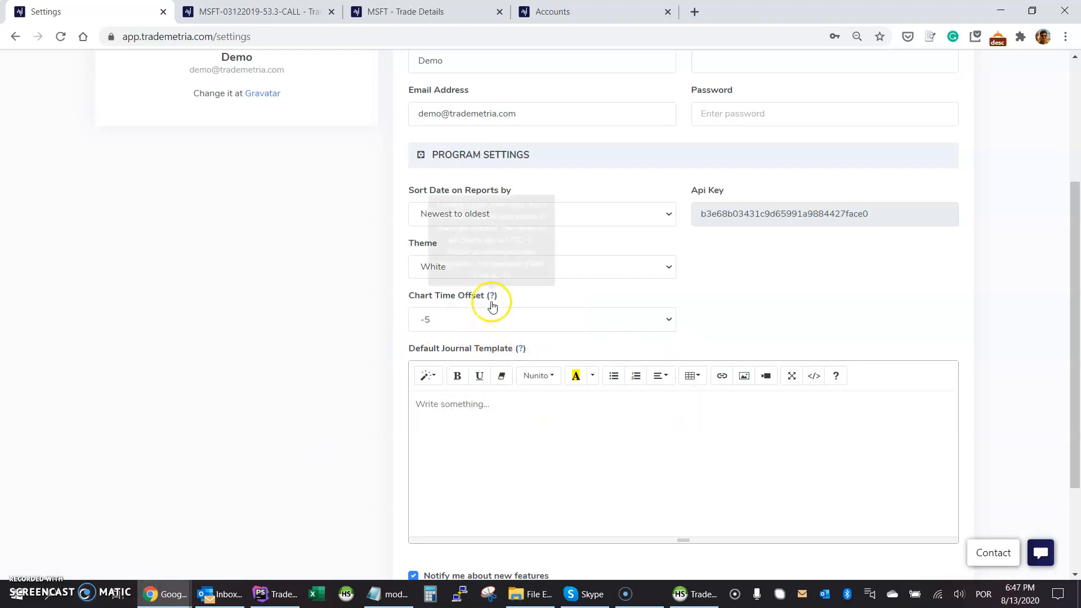
scroll(367, 376, down, 2)
scroll(371, 374, up, 1)
scroll(375, 371, down, 1)
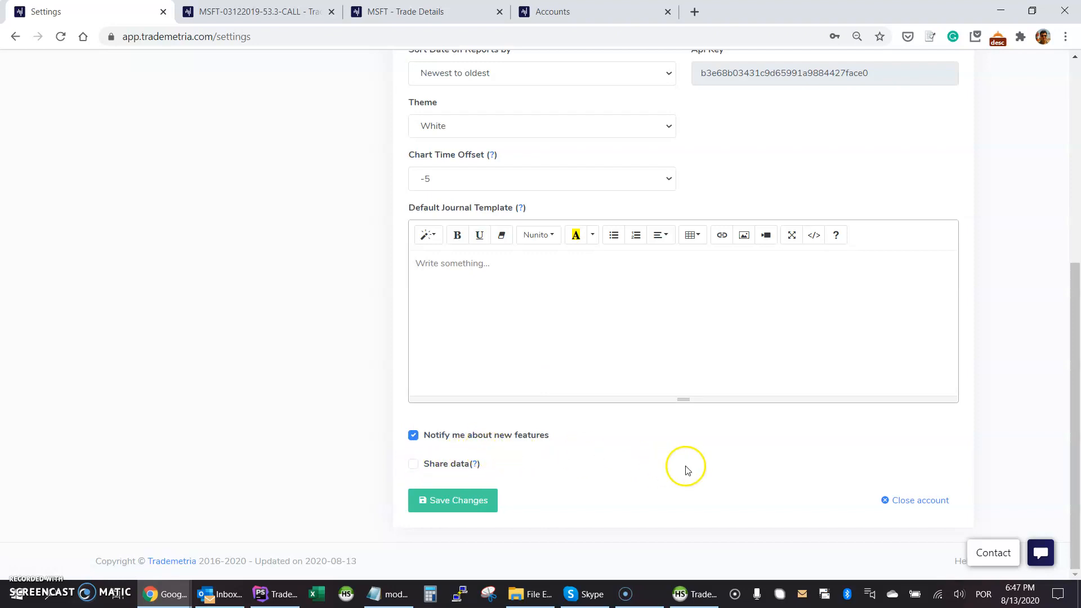
mouse_move(475, 464)
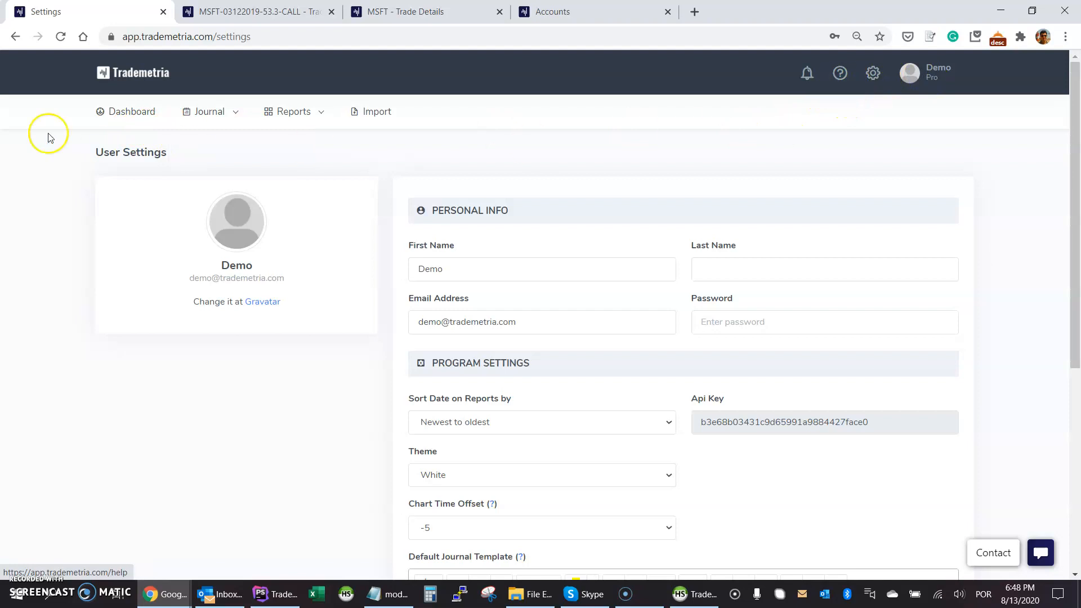
Return to the Dashboard, then open Notifications to review announcements like the 08/08/2020 Interactive Brokers auto-import.
click(135, 112)
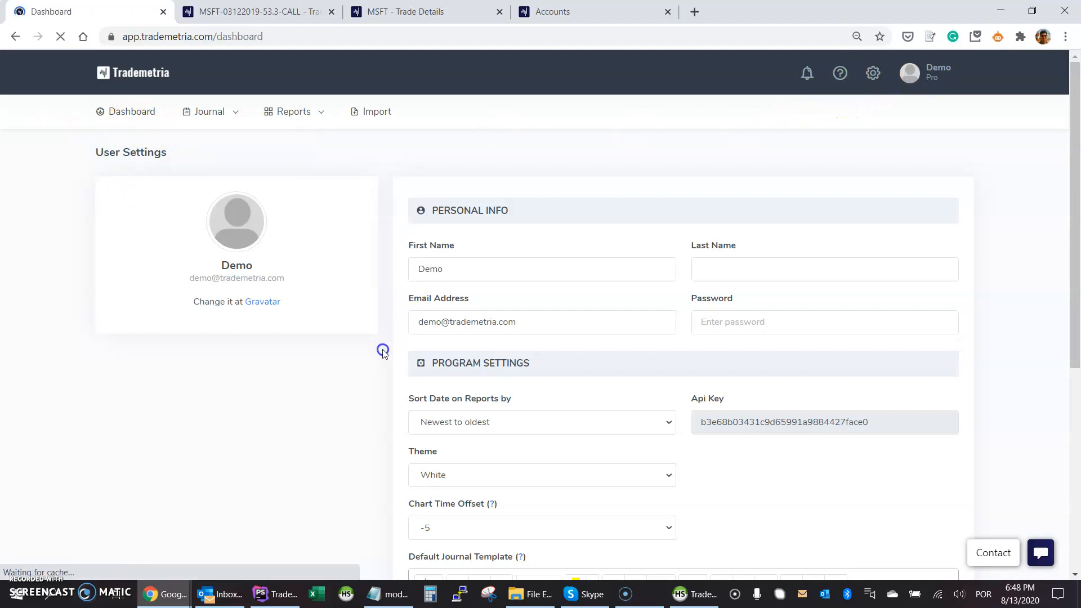
click(807, 73)
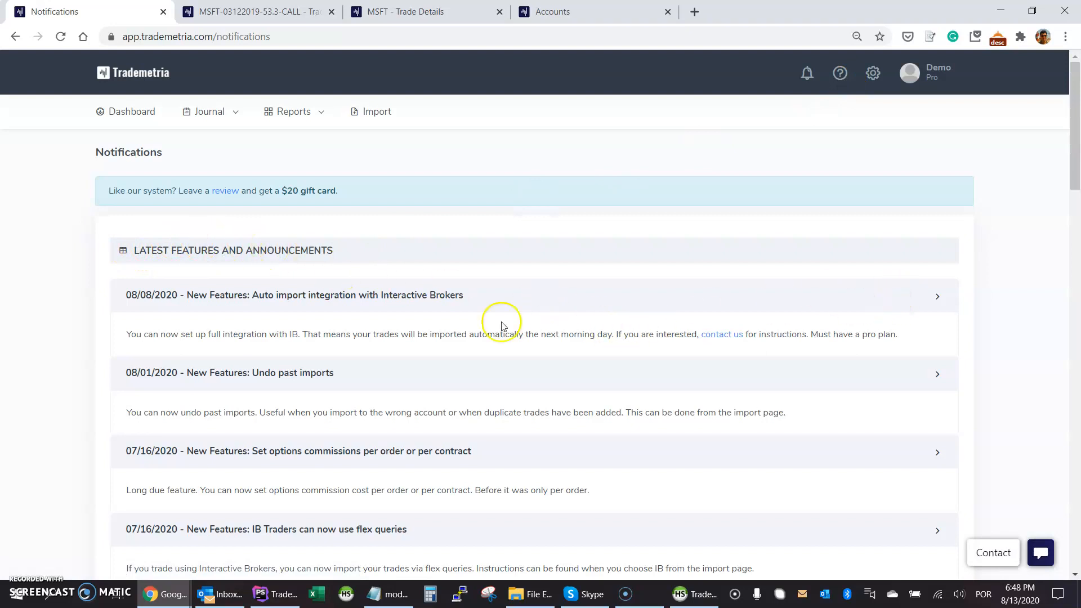
scroll(152, 329, down, 20)
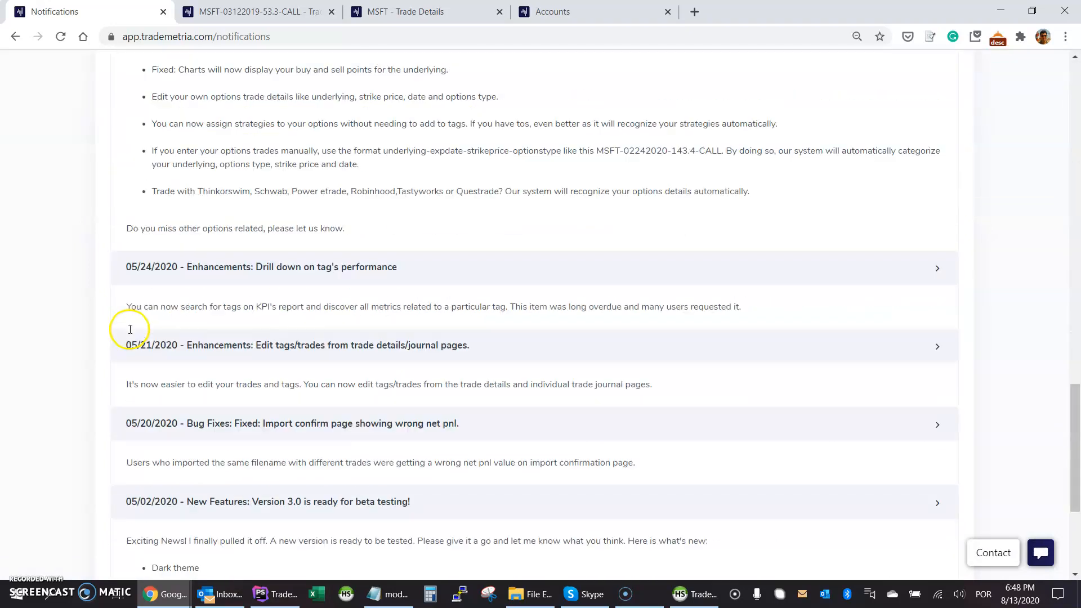
scroll(566, 275, up, 10)
scroll(565, 275, up, 15)
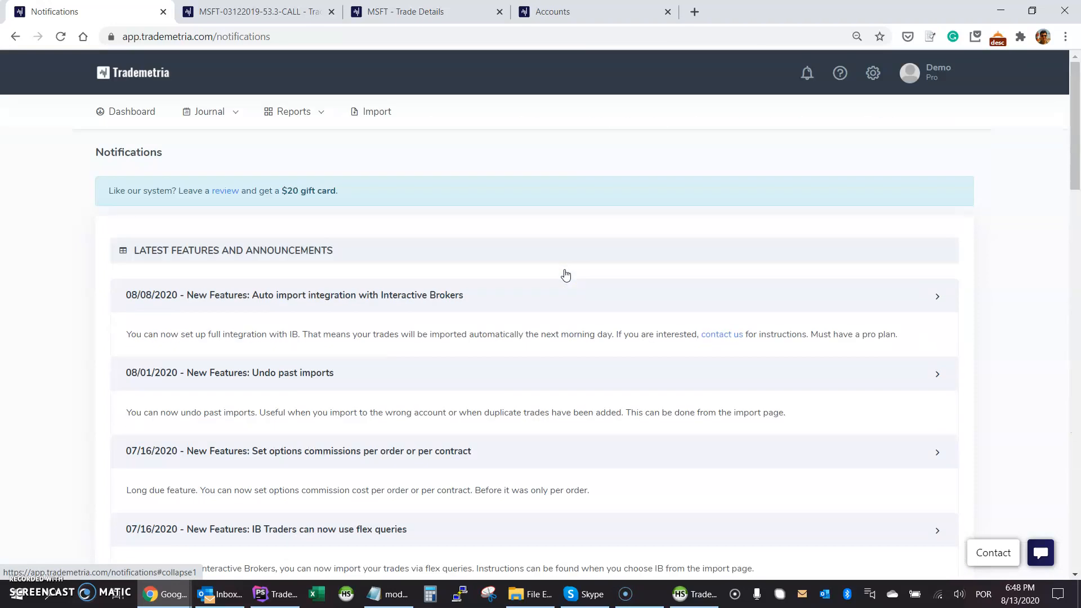
Open the Help page and browse its FAQ sections and video gallery.
click(839, 73)
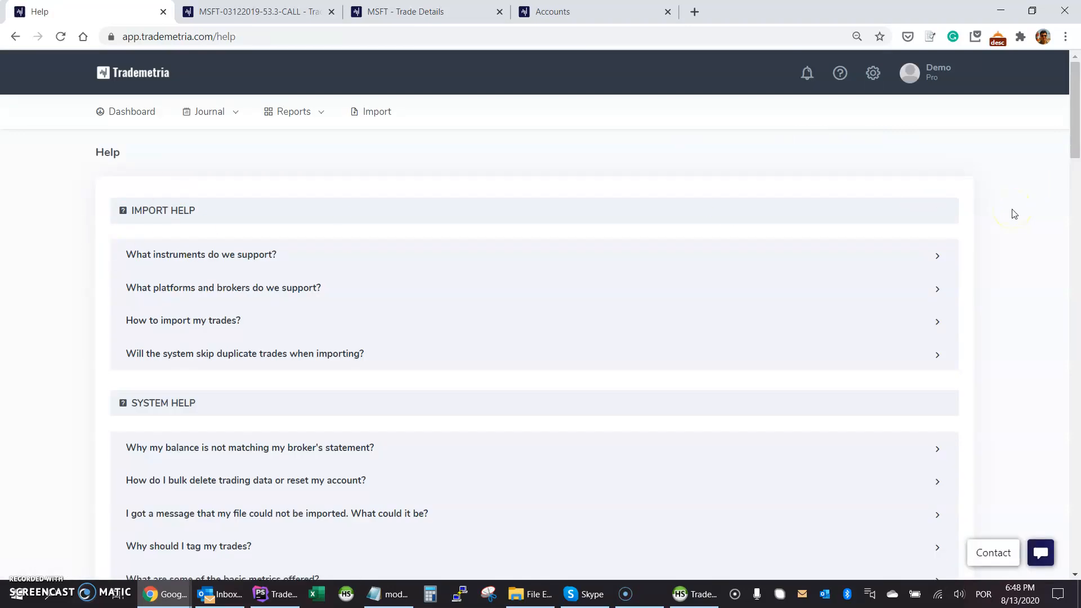
scroll(95, 214, down, 15)
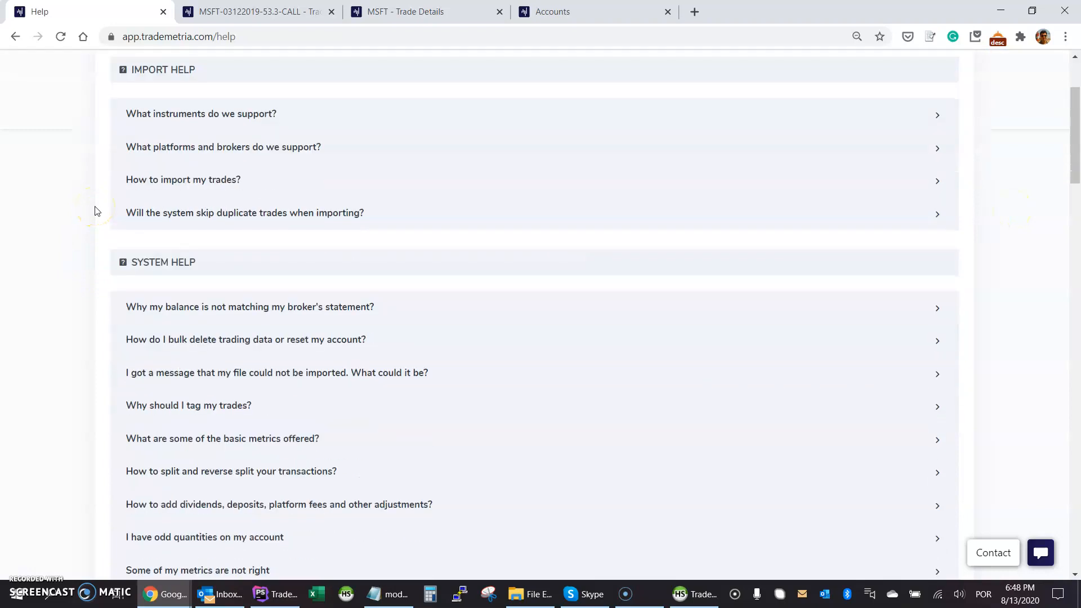
scroll(99, 220, down, 4)
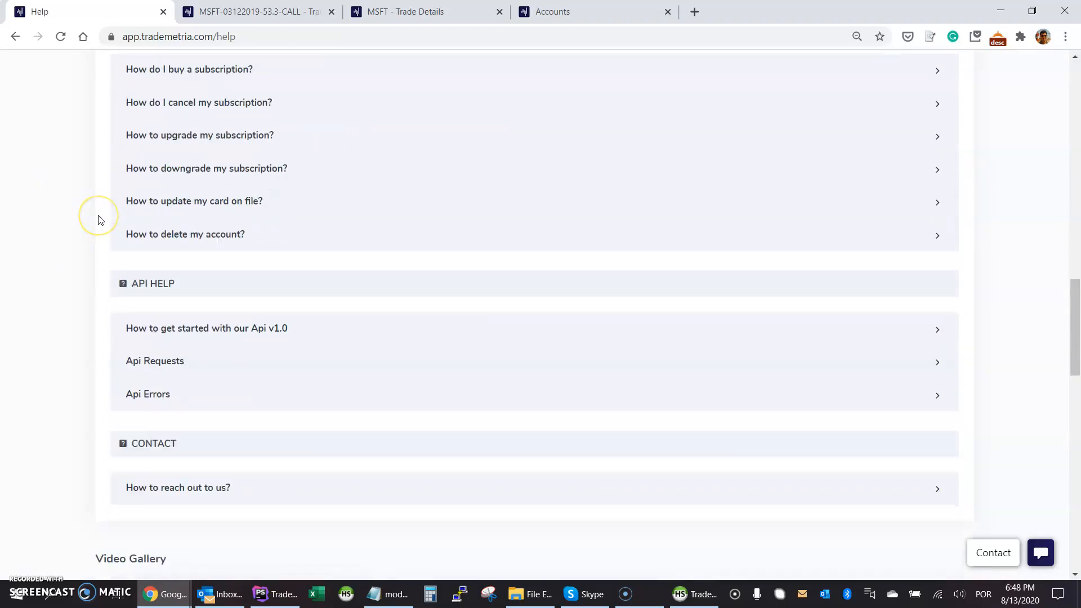
scroll(99, 219, down, 12)
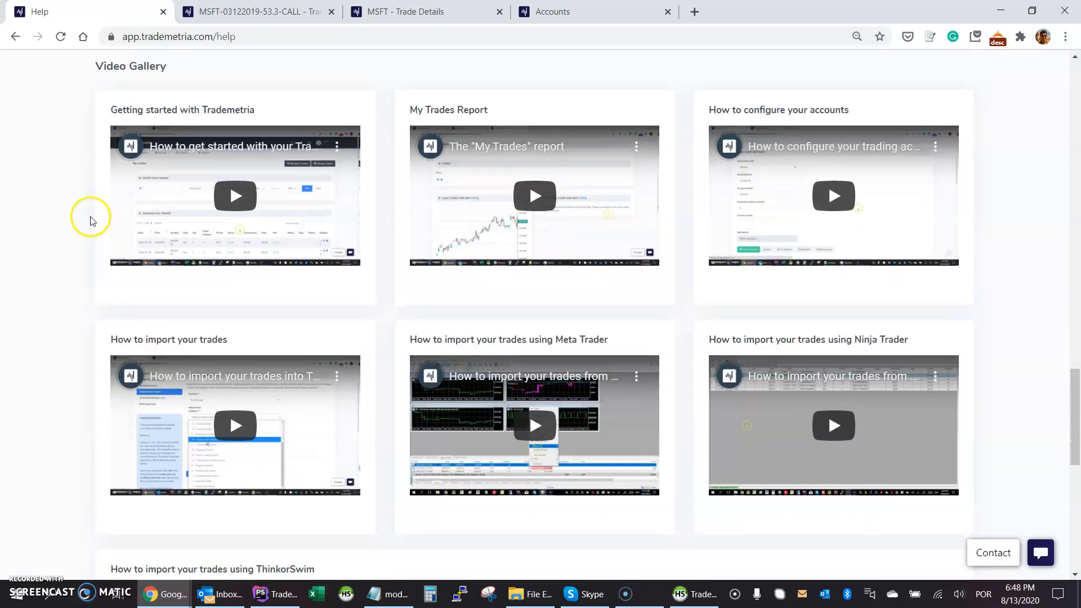
scroll(84, 221, up, 20)
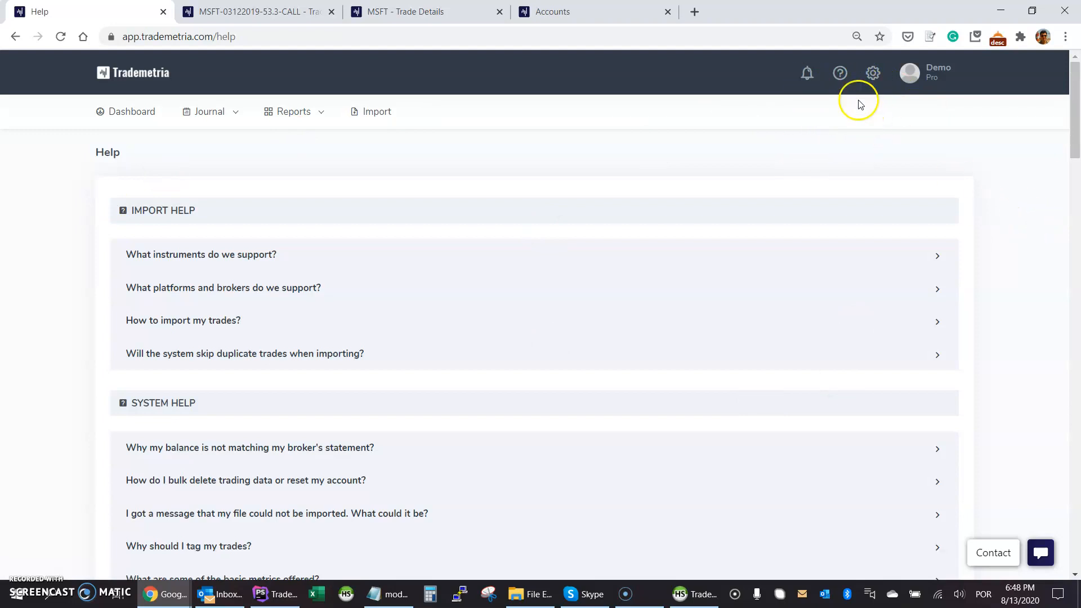
Expand 'How to reach out to us?' to show the live chat and contact form options.
scroll(975, 229, down, 20)
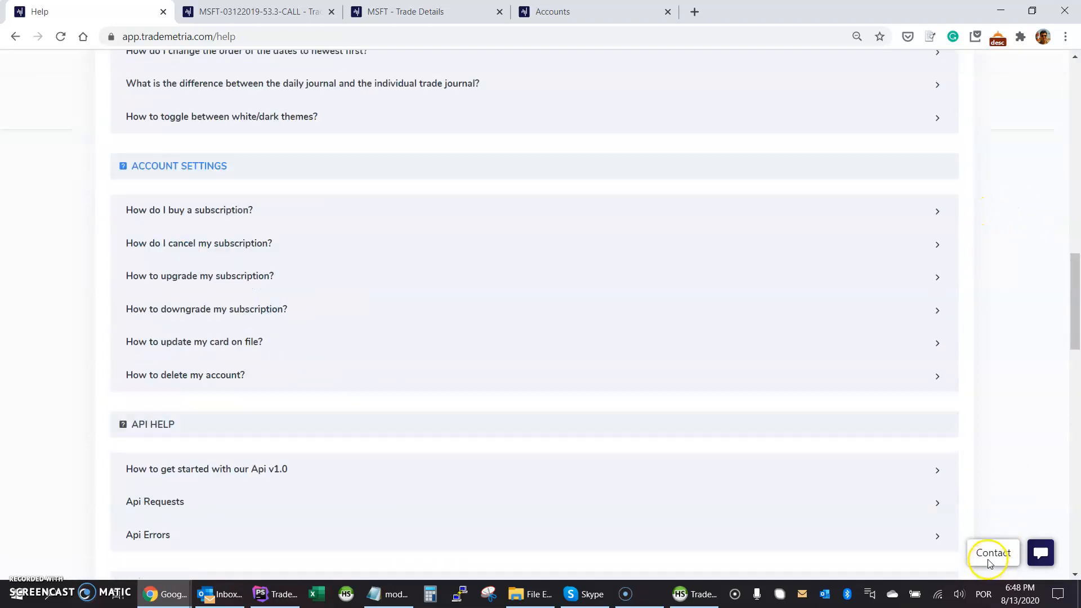
scroll(990, 434, down, 15)
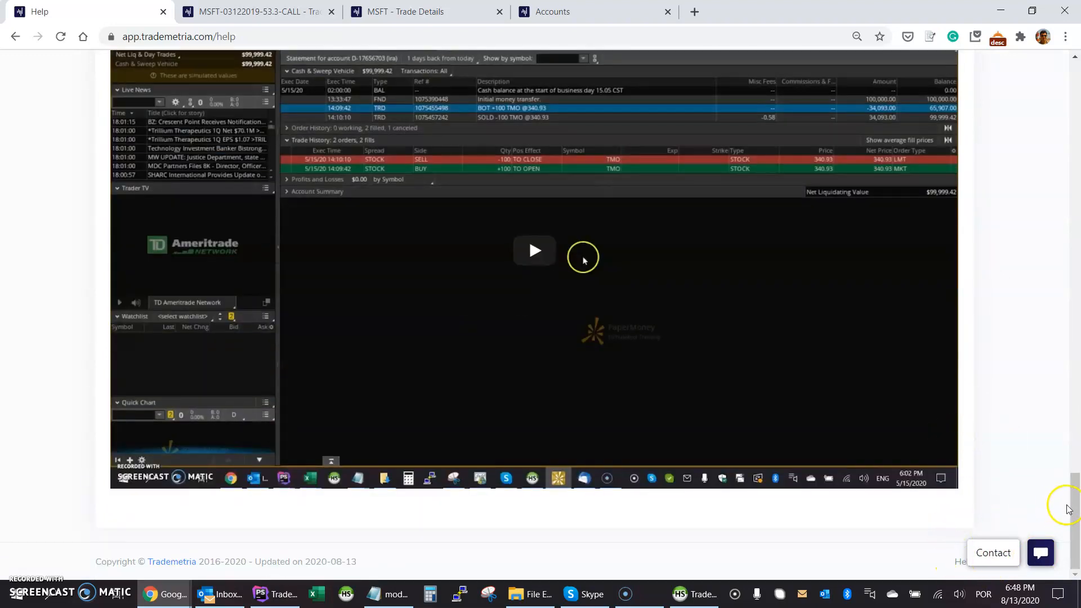
scroll(997, 381, up, 8)
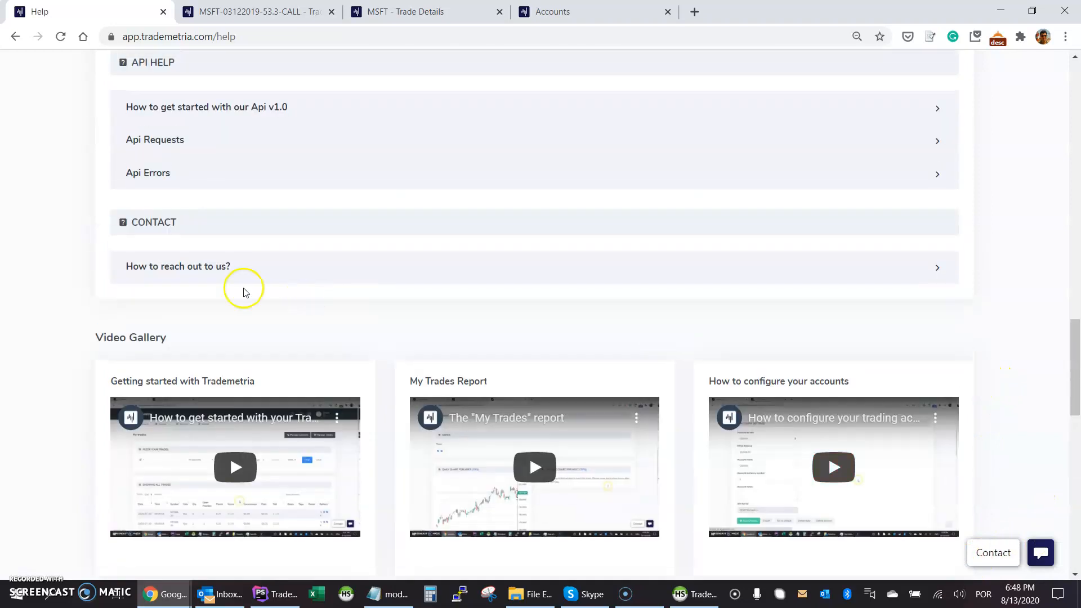
click(171, 336)
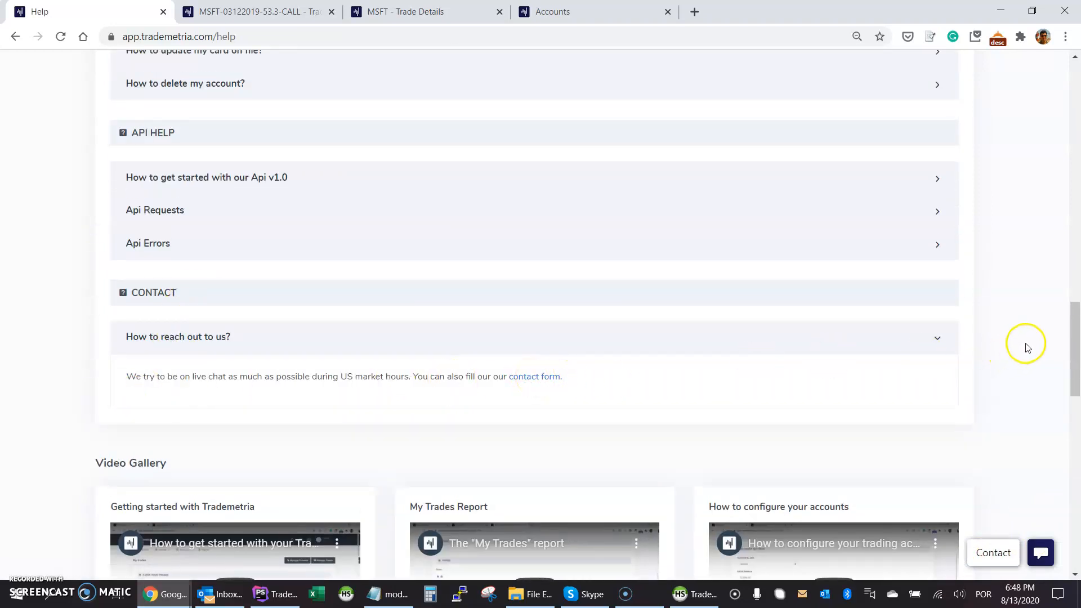
drag(1070, 324, 1066, 73)
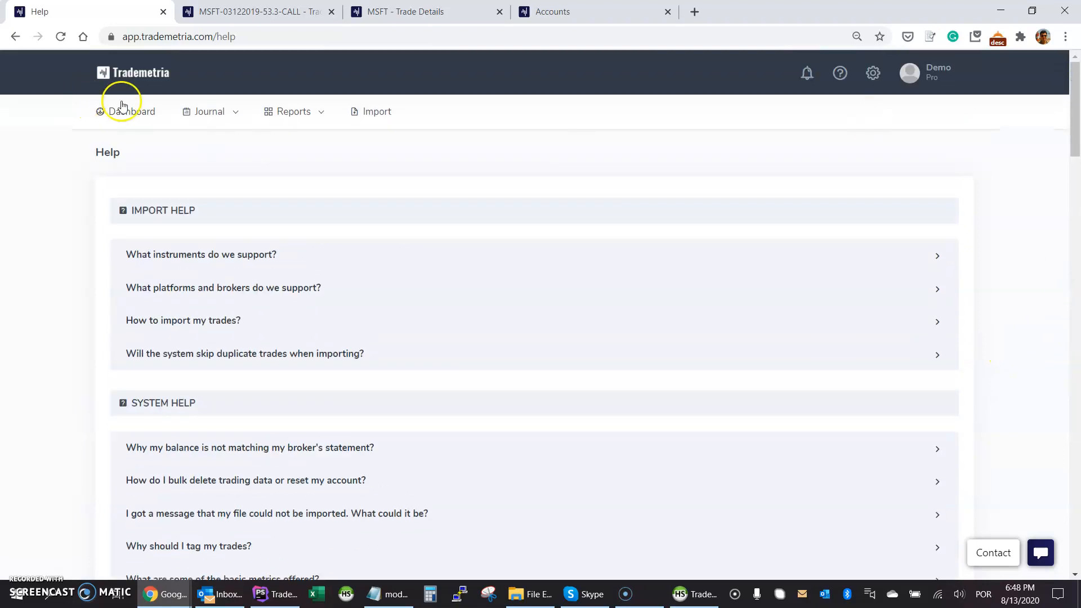